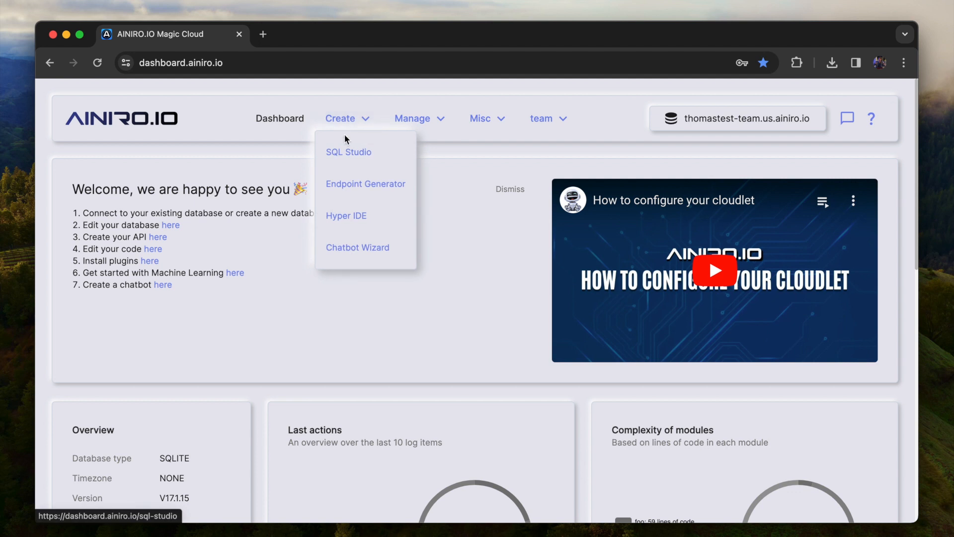
Open SQL Studio on the SQLite magic database and switch it to the SQL view.
click(352, 164)
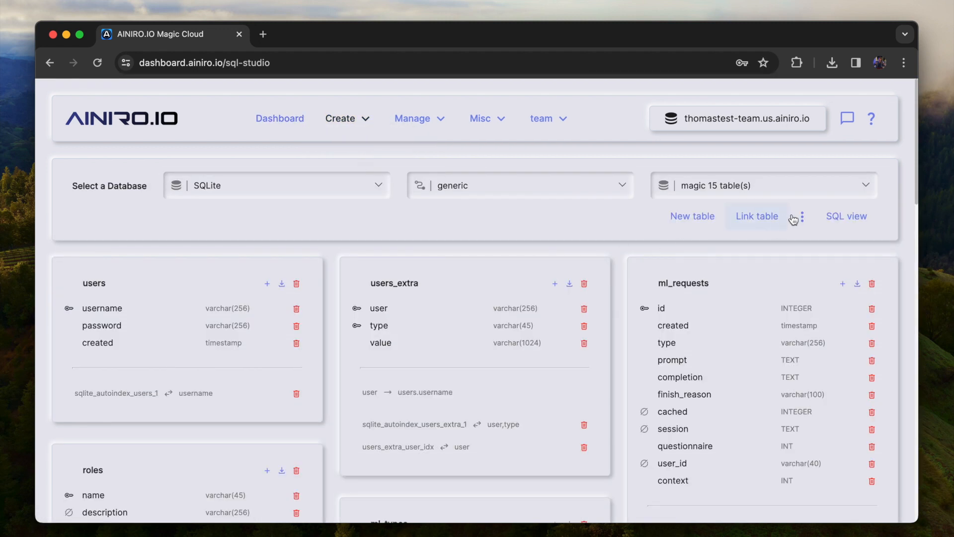
click(845, 217)
scroll(844, 222, down, 3)
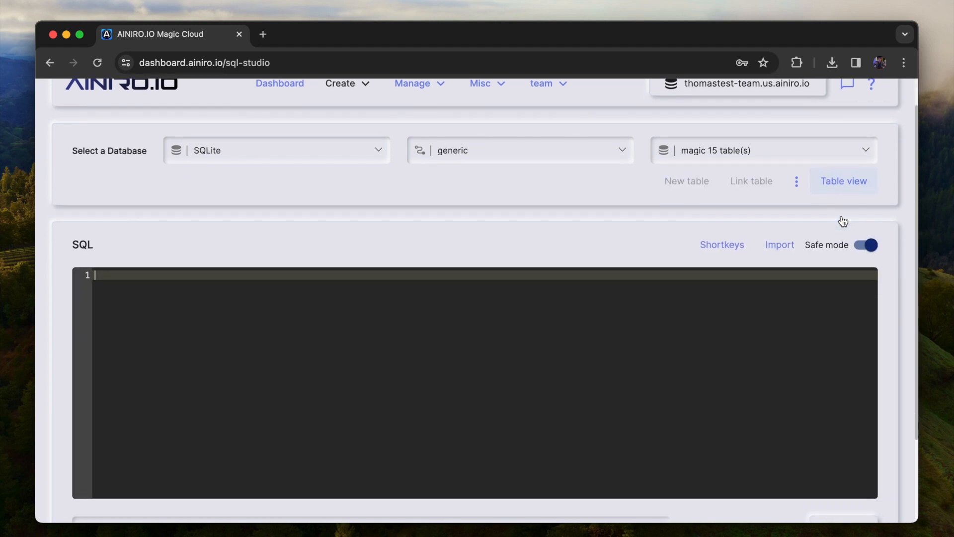
Write the query "select * from users", completing the table name from the autocomplete suggestions.
text(select * from)
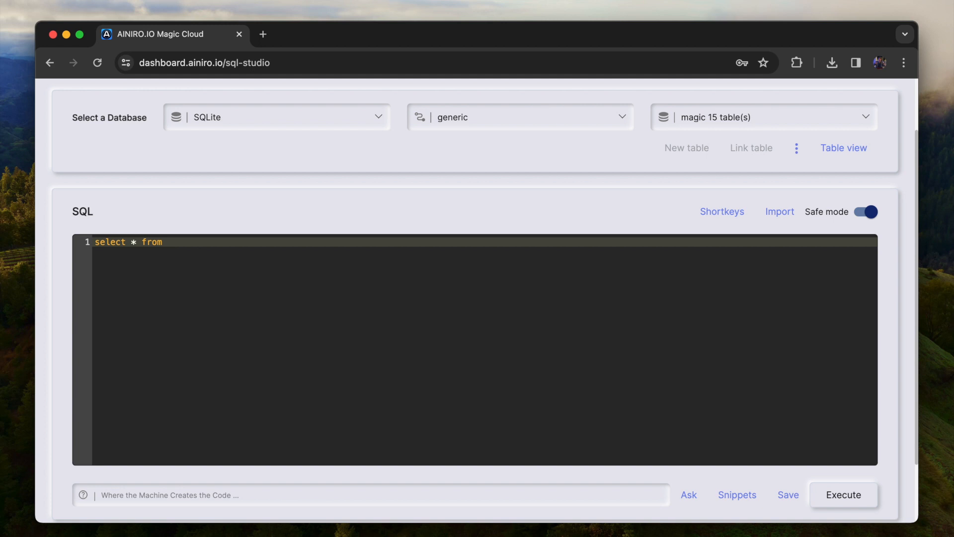
key(ctrl+space)
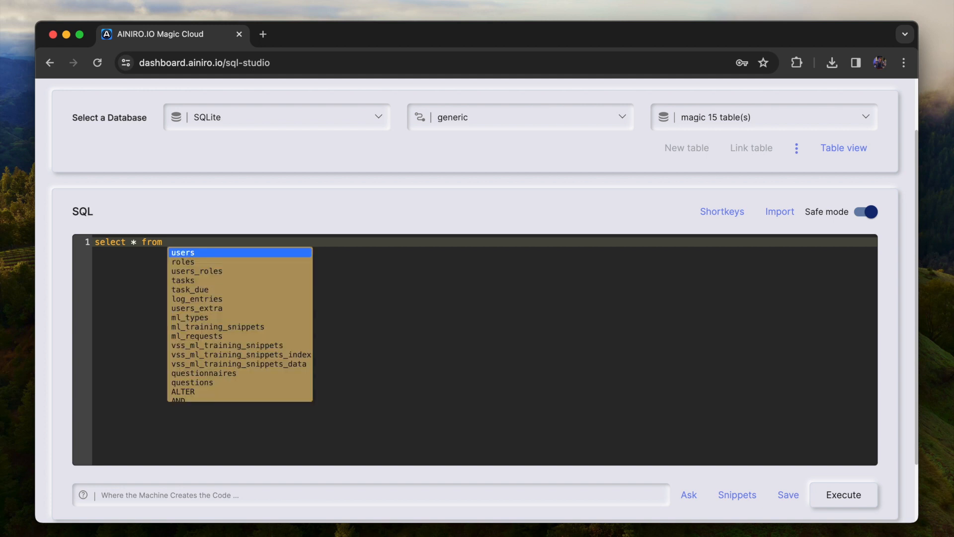
key(Down)
key(Down)
key(Down)
key(Up)
key(Up)
key(Up)
key(Return)
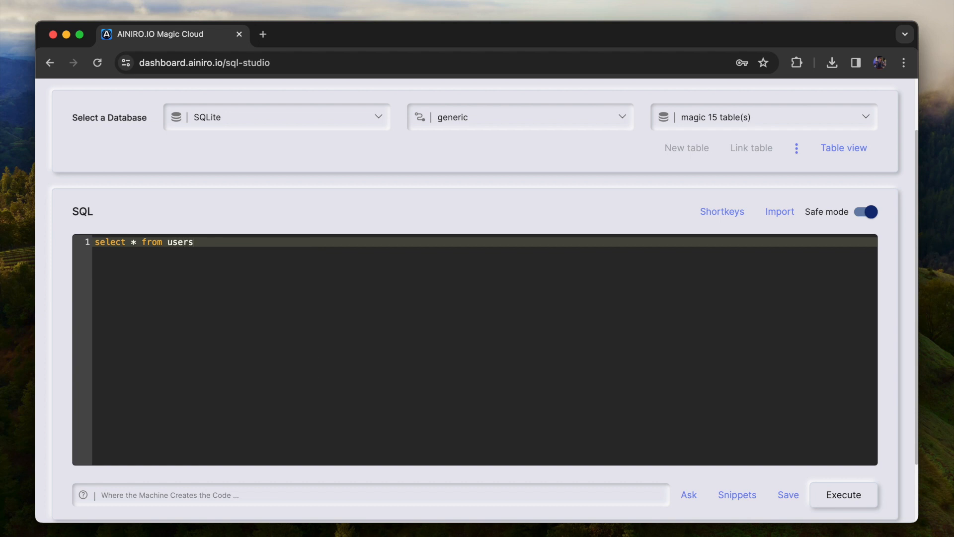
Change the queried table to roles, execute the query and review the returned records.
key(alt+shift+Left)
text(roles)
key(F5)
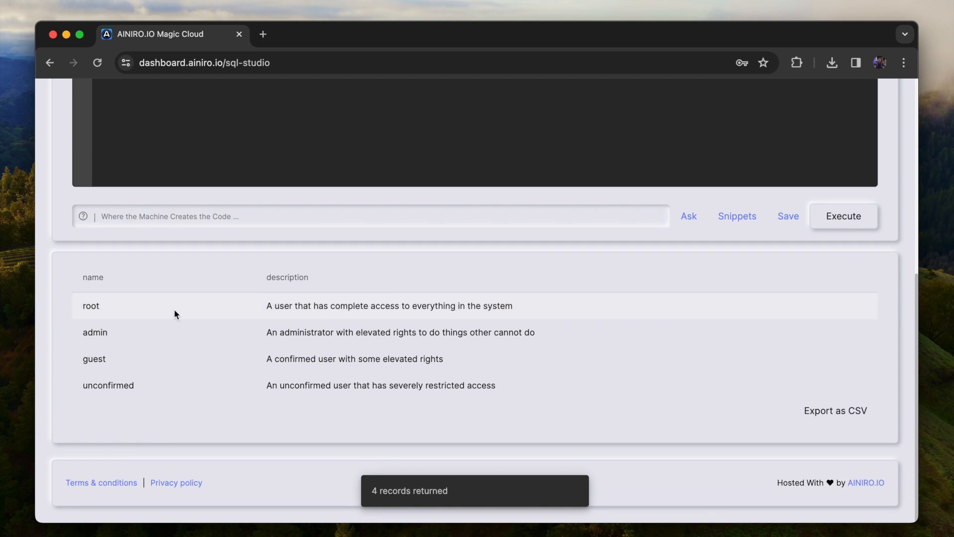
drag(81, 304, 566, 387)
scroll(566, 382, up, 10)
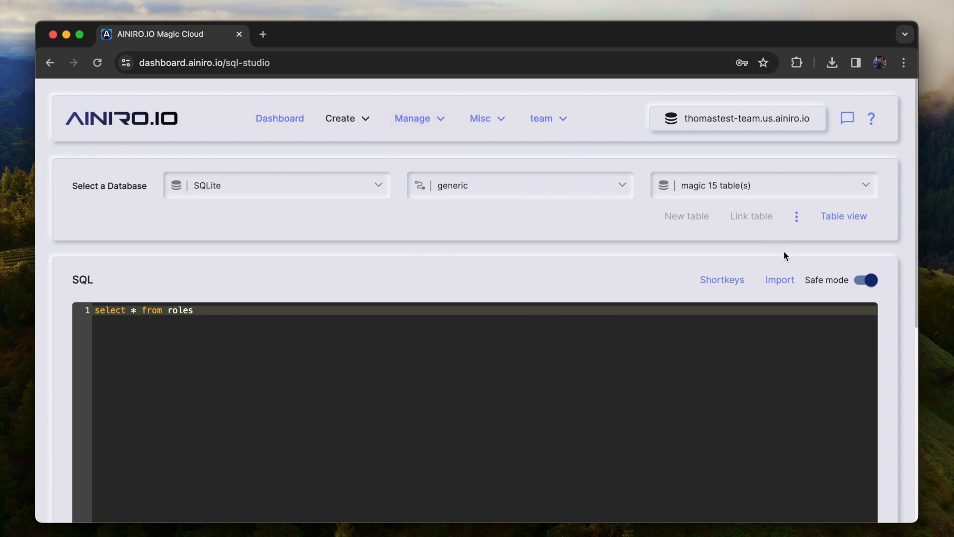
Check which databases are available on the generic SQLite connection.
click(815, 188)
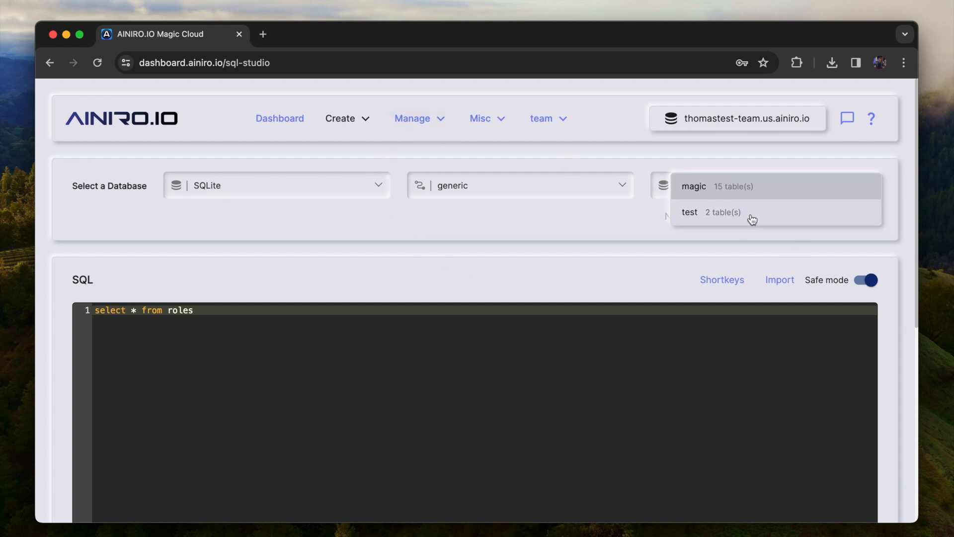
click(577, 239)
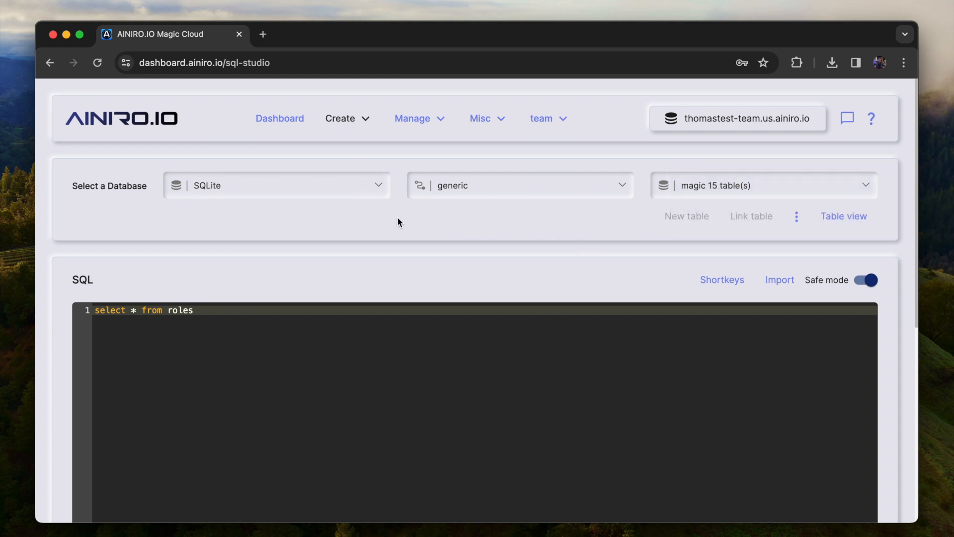
click(341, 120)
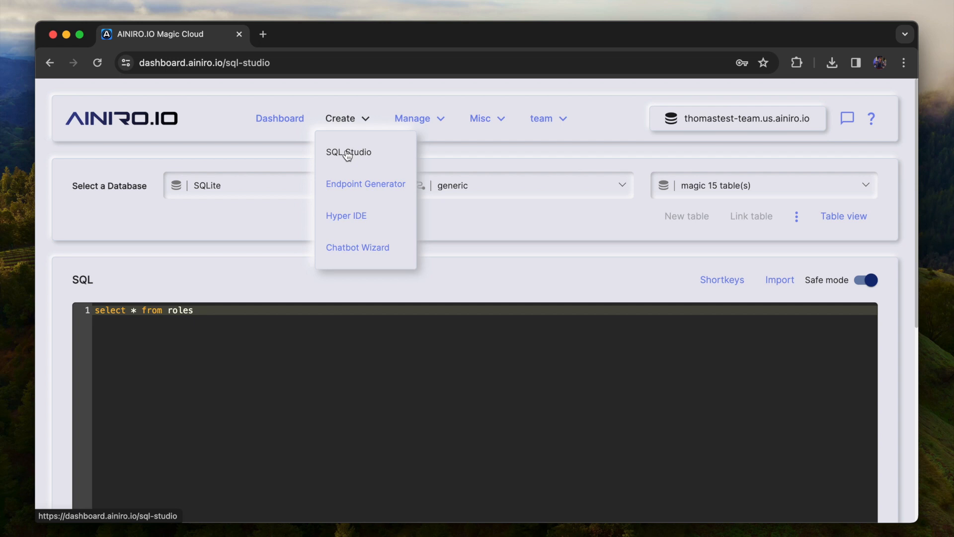
Open the external connections in database management and review the database types on offer.
click(427, 120)
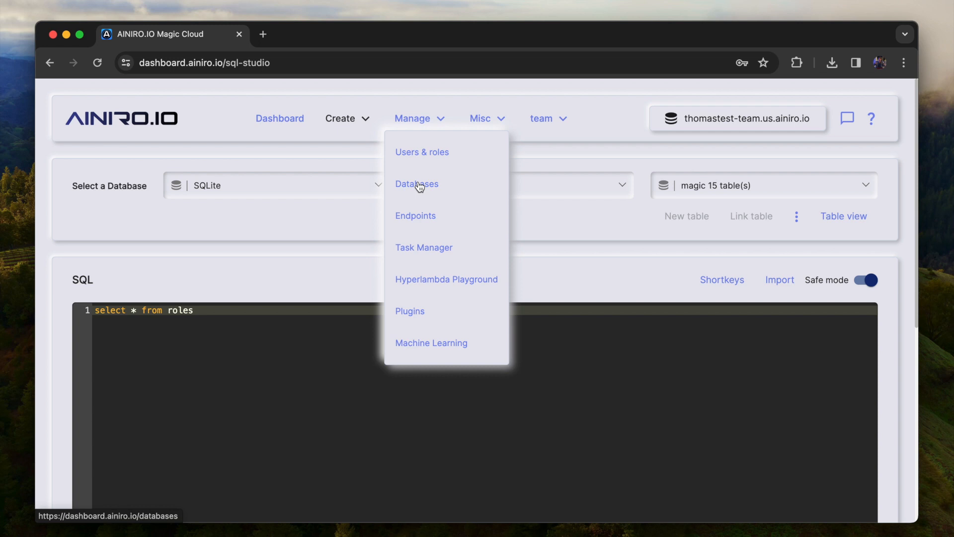
click(419, 185)
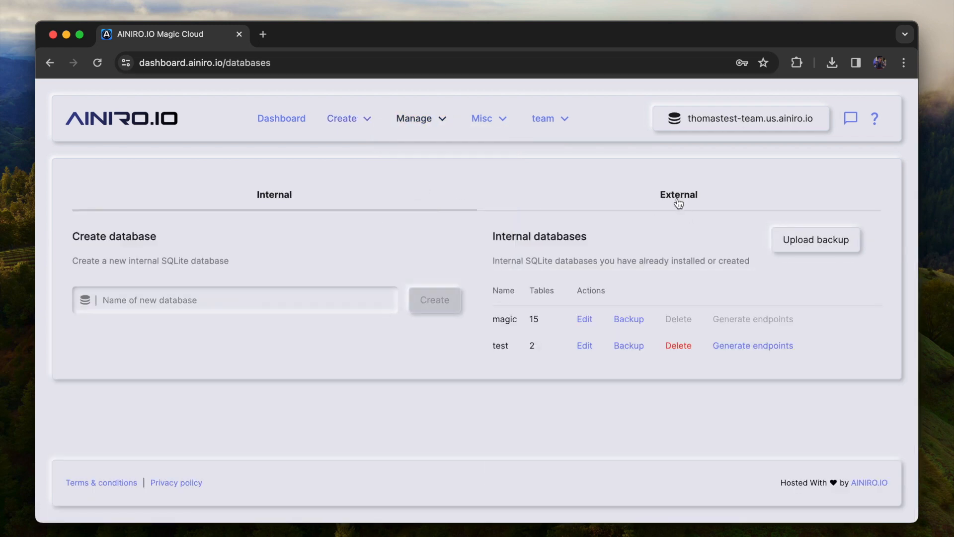
click(679, 204)
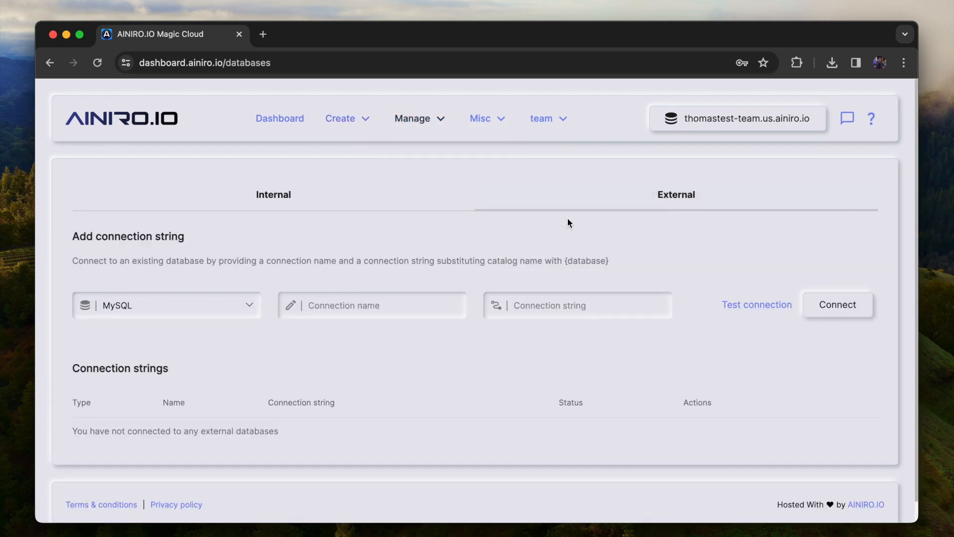
click(199, 307)
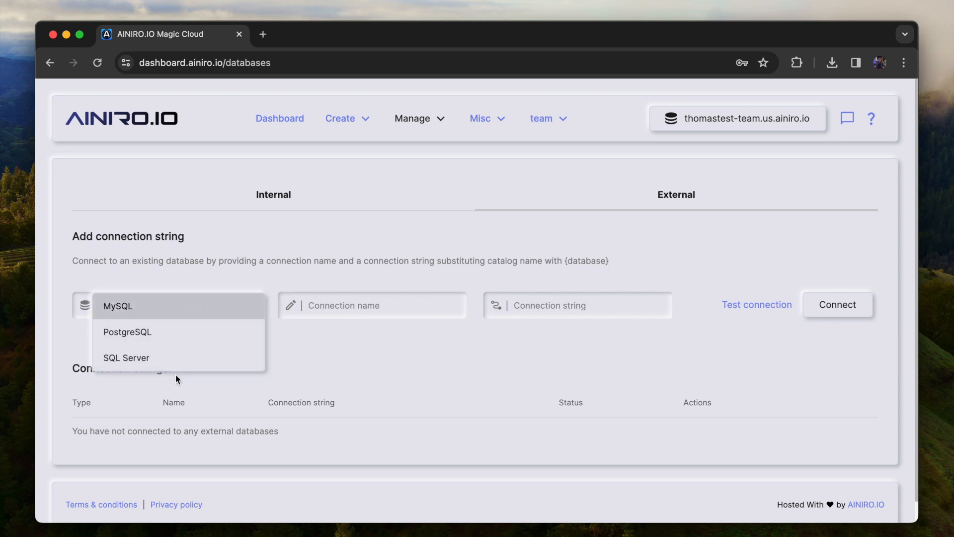
click(362, 332)
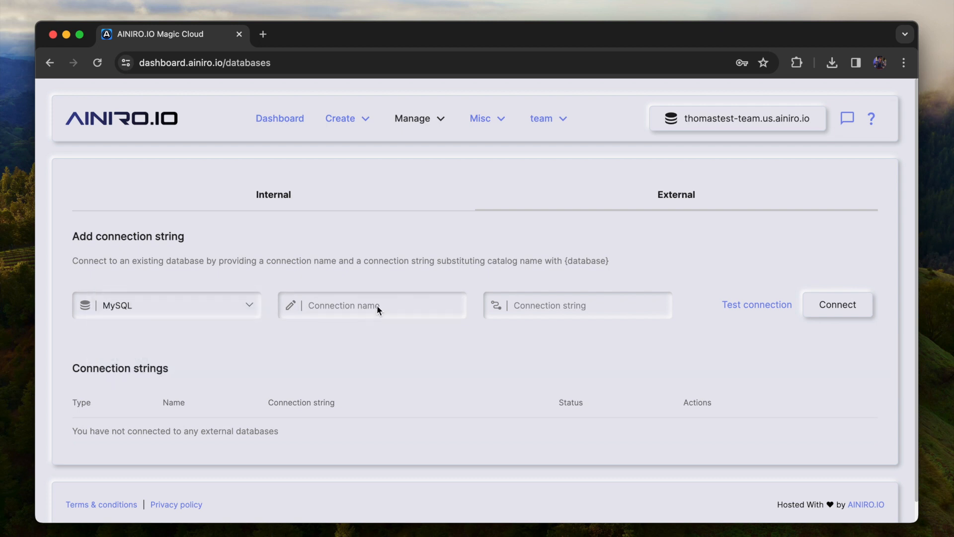
Name the new MySQL connection mydbserver, using no hyphens.
click(378, 304)
text(my-db-server)
click(572, 303)
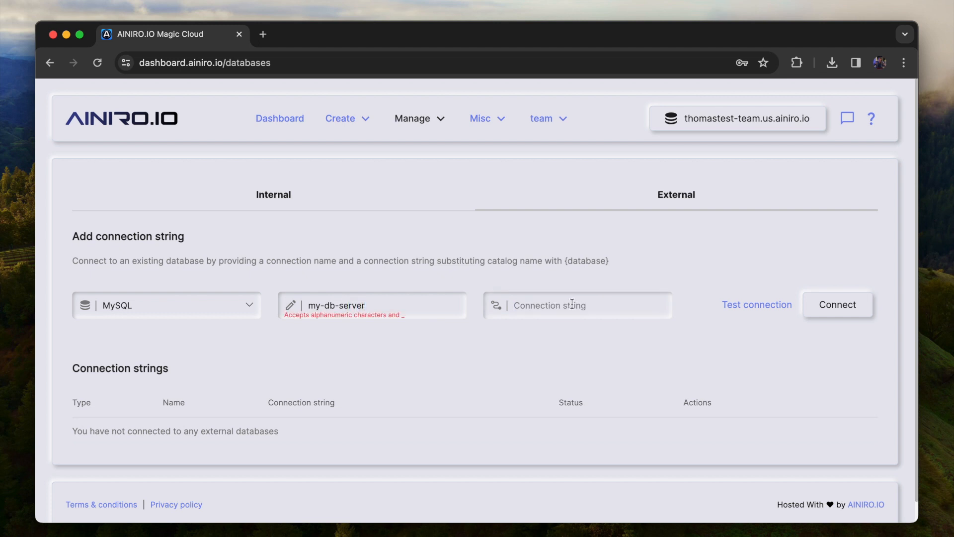
key(shift+Tab)
key(Left)
key(Right)
key(Right)
key(shift+Right)
key(BackSpace)
key(BackSpace)
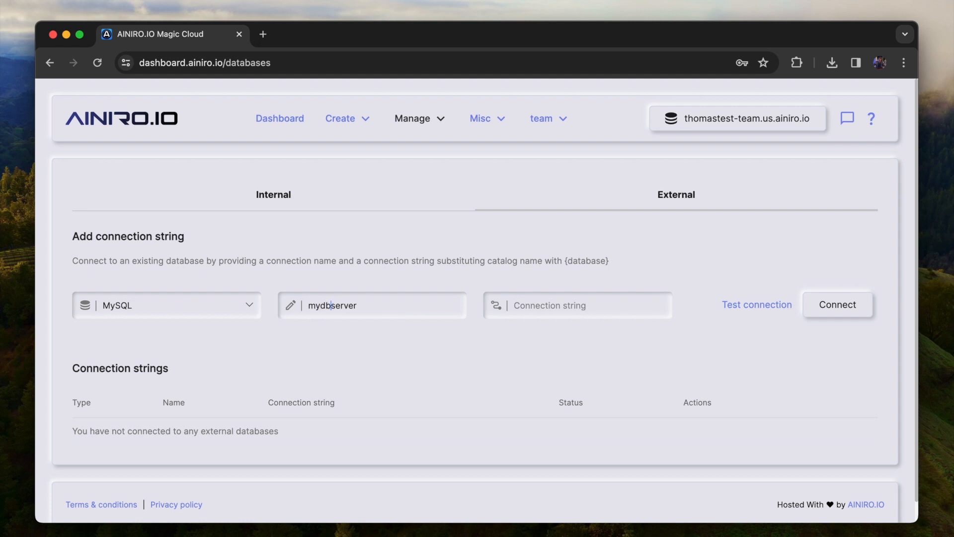
Enter "Initial Catalogue: {database}" as the connection string, with the {database} placeholder replacing the catalog name.
key(Tab)
text(Initial Catalogue: crm)
key(alt+shift+Left)
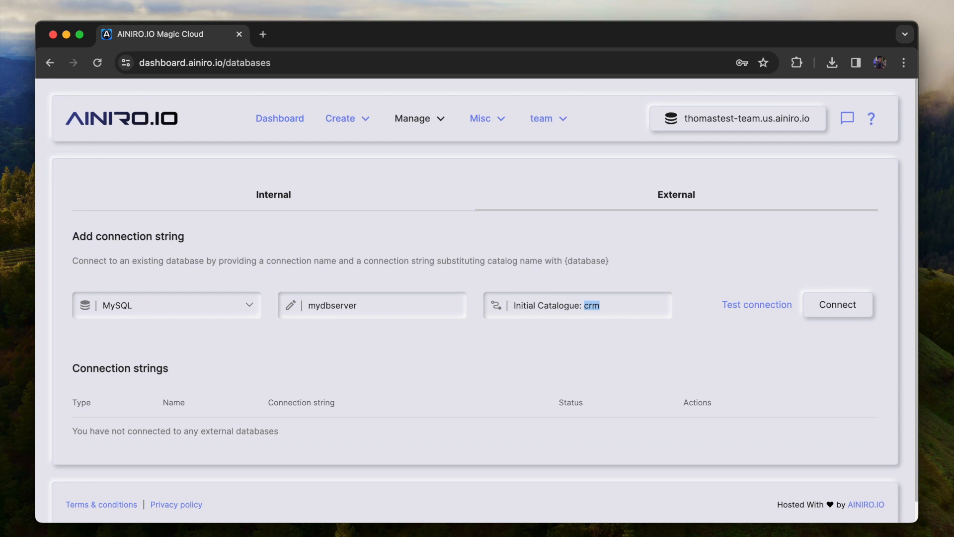
key(BackSpace)
text({})
key(Left)
text(database)
key(alt+shift+Left)
key(Left)
key(shift+End)
Delete the internal database test, confirming with its name.
click(489, 119)
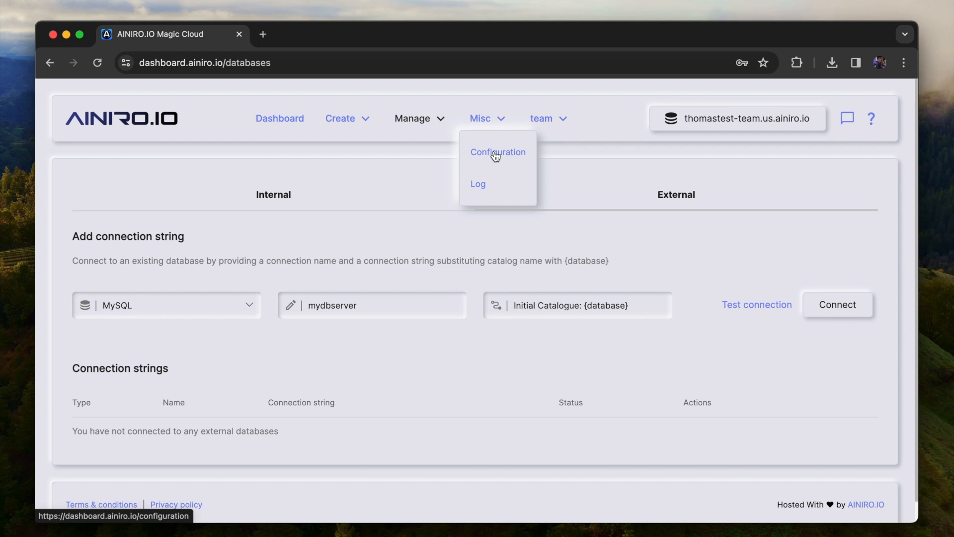
click(287, 198)
click(287, 198)
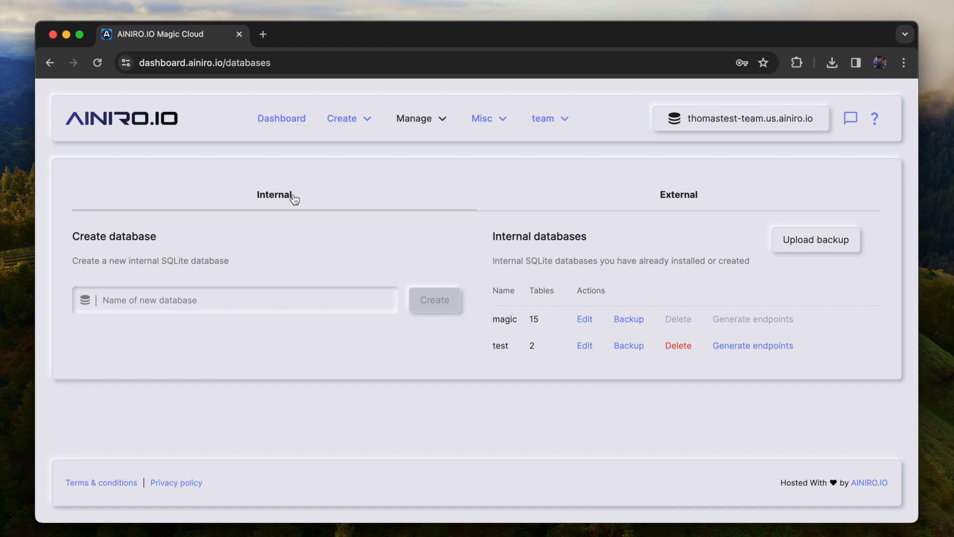
click(677, 347)
text(test)
key(Return)
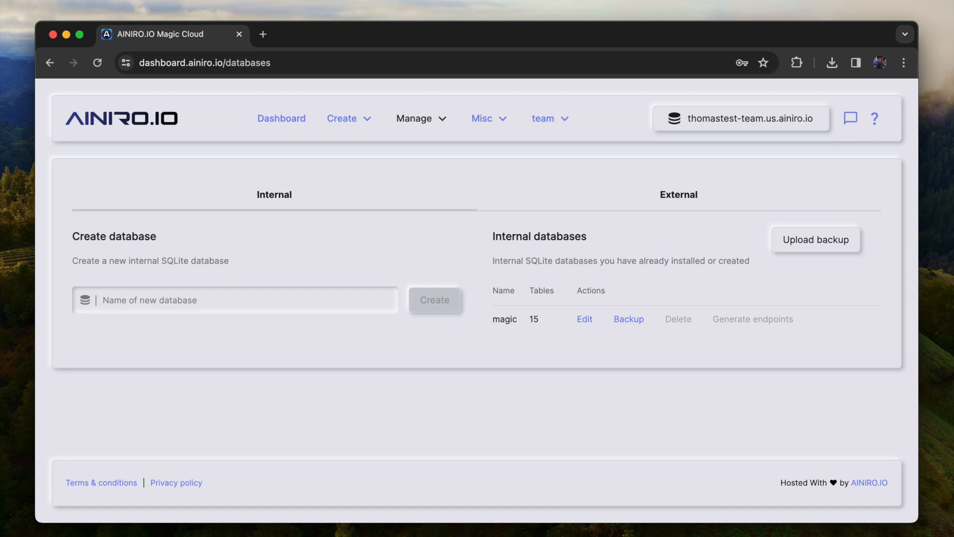
Look through the database types that an external connection can use.
click(686, 208)
click(168, 316)
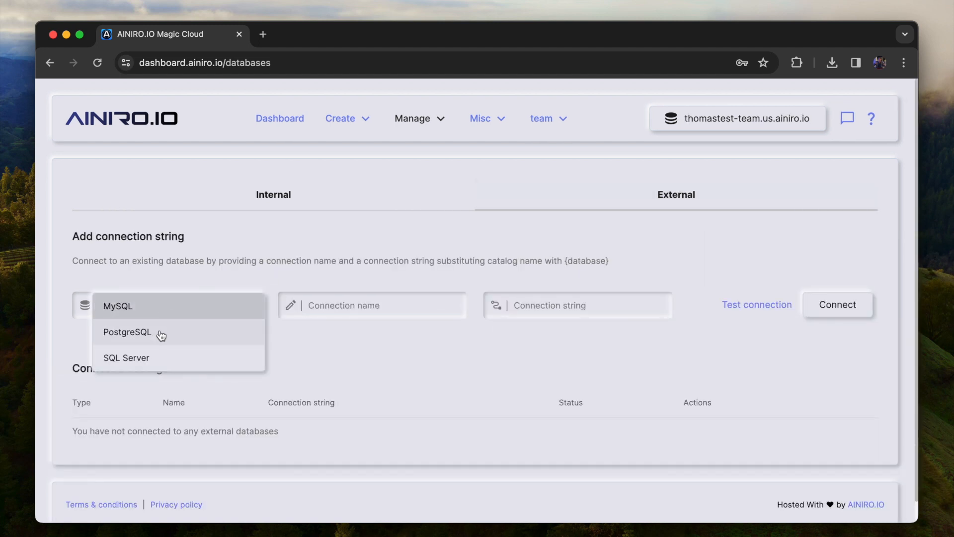
click(267, 239)
click(206, 313)
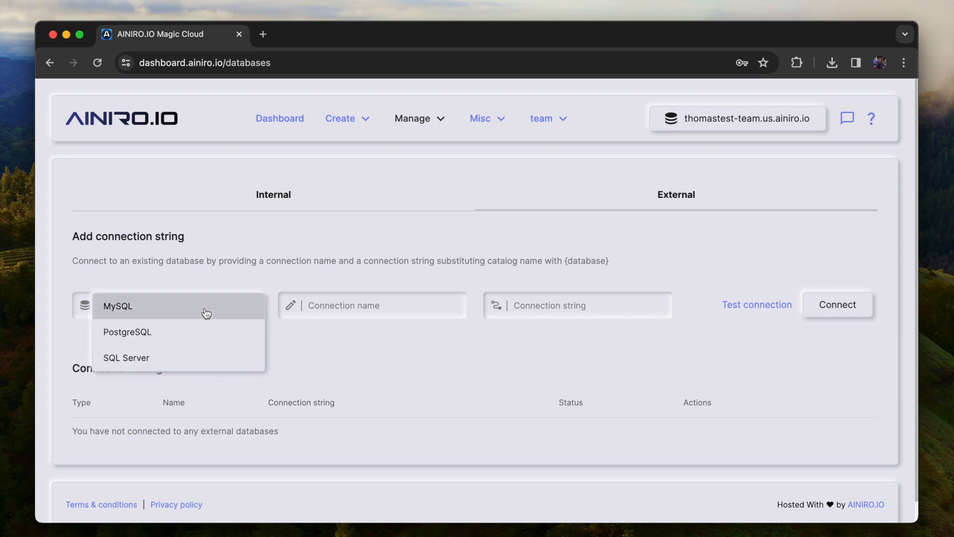
click(272, 226)
Create a new internal SQLite database named demo.
click(277, 195)
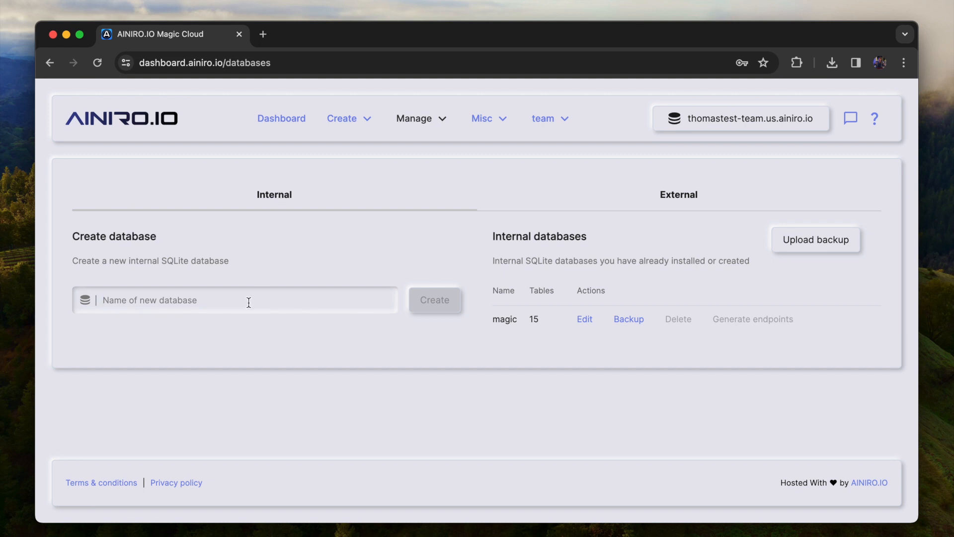
text(demo)
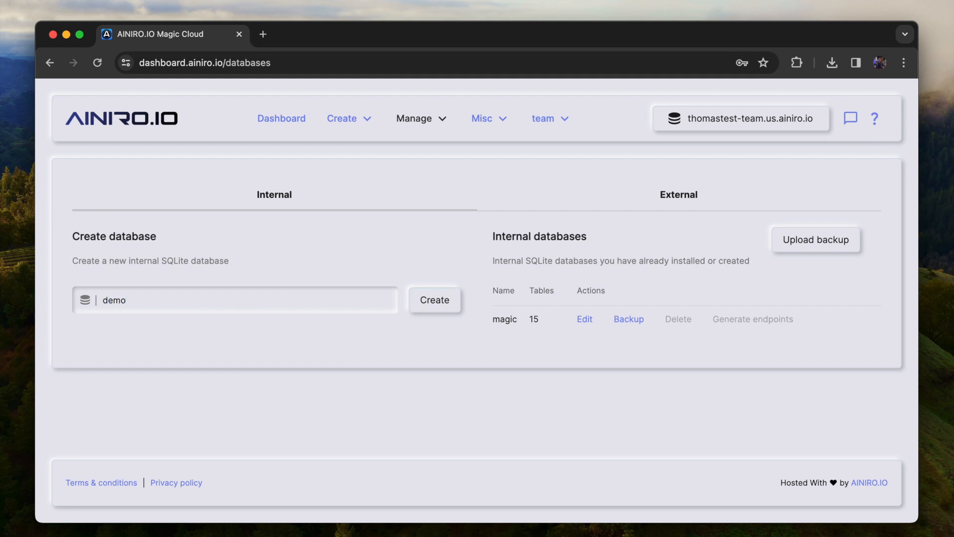
click(439, 305)
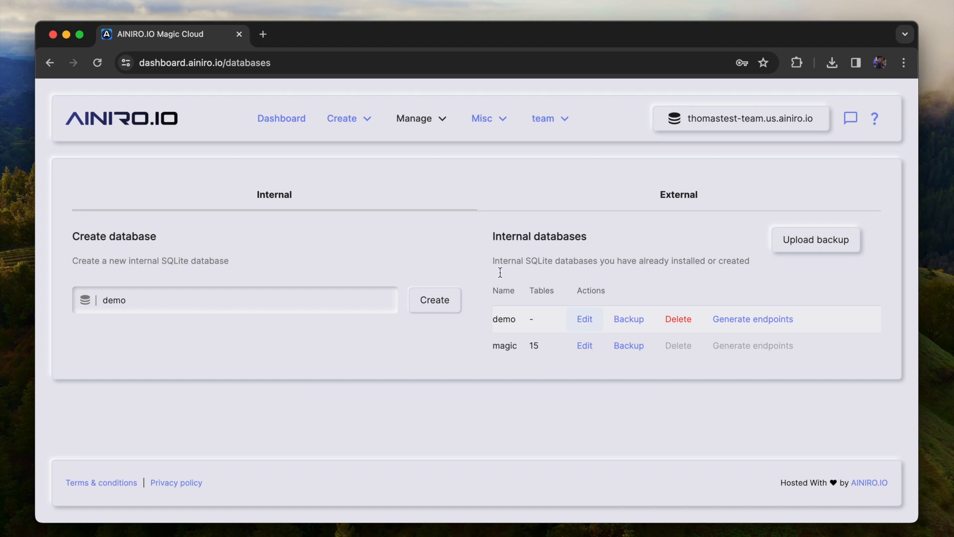
Open SQL Studio and select the demo database.
click(341, 118)
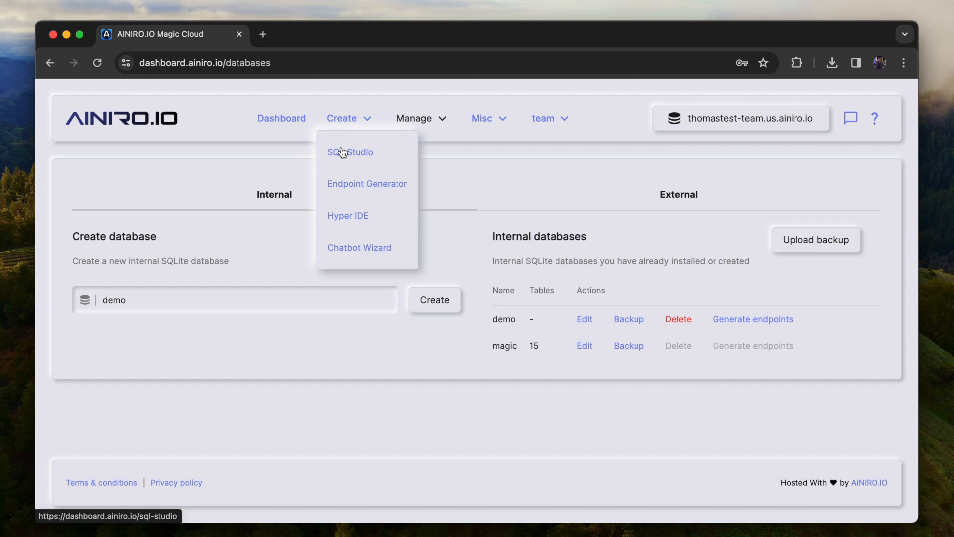
click(343, 152)
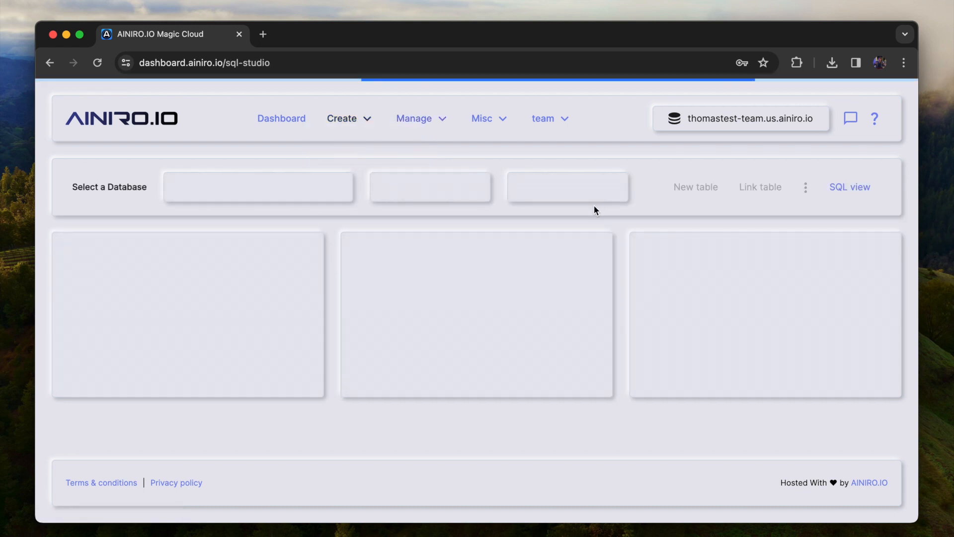
click(723, 192)
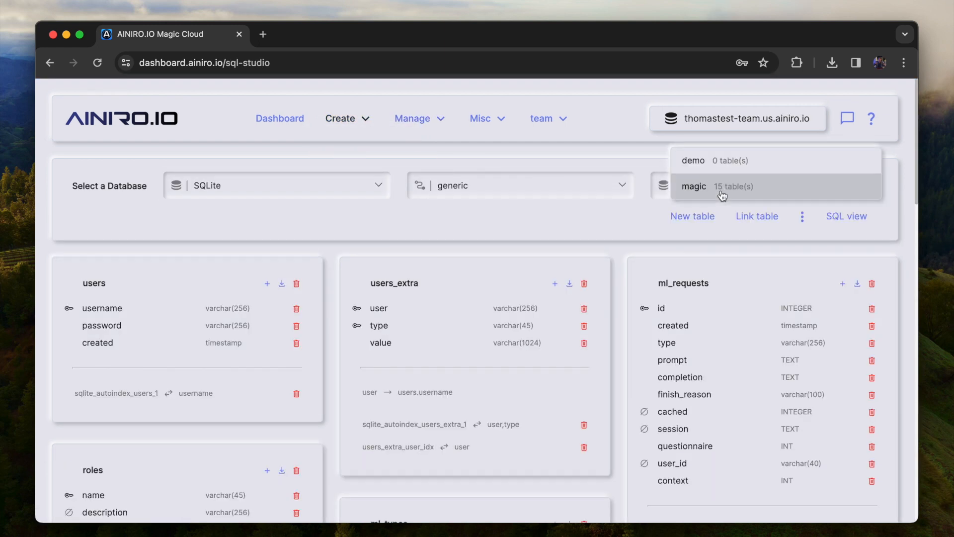
click(723, 166)
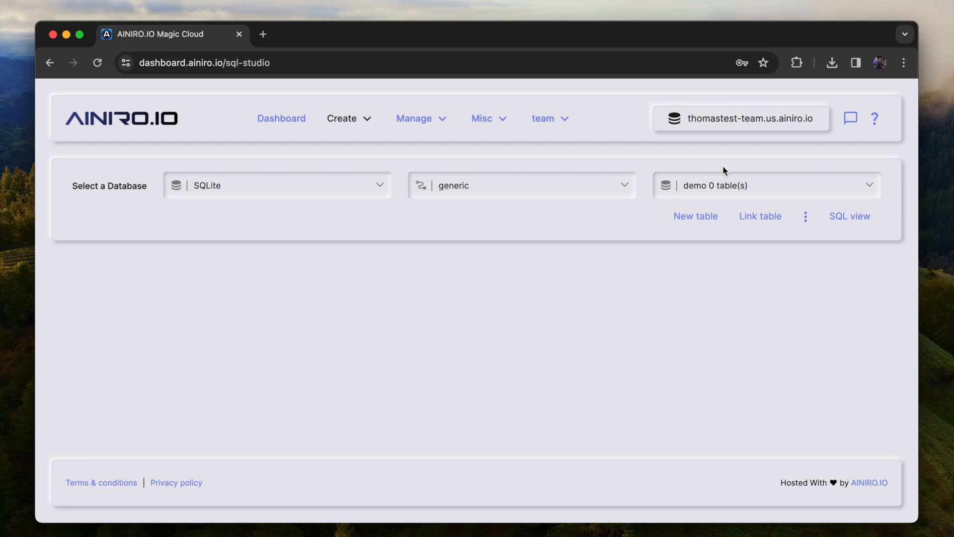
Add a customers table with an auto increment primary key named customer_id.
click(698, 217)
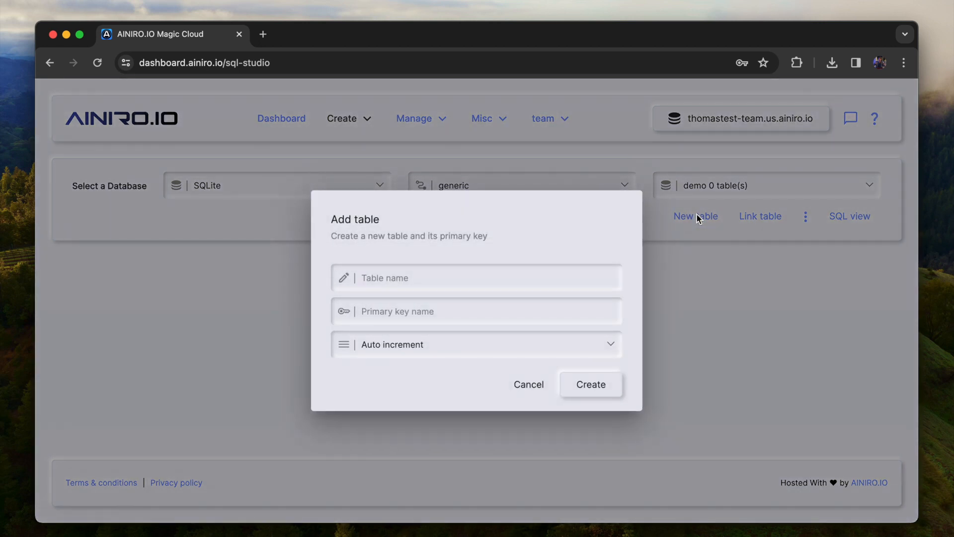
text(customers)
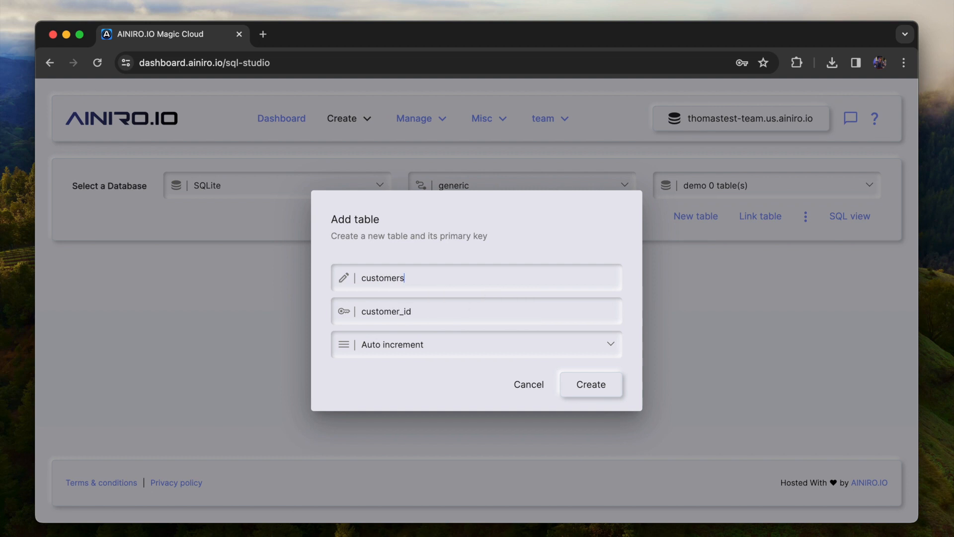
key(Return)
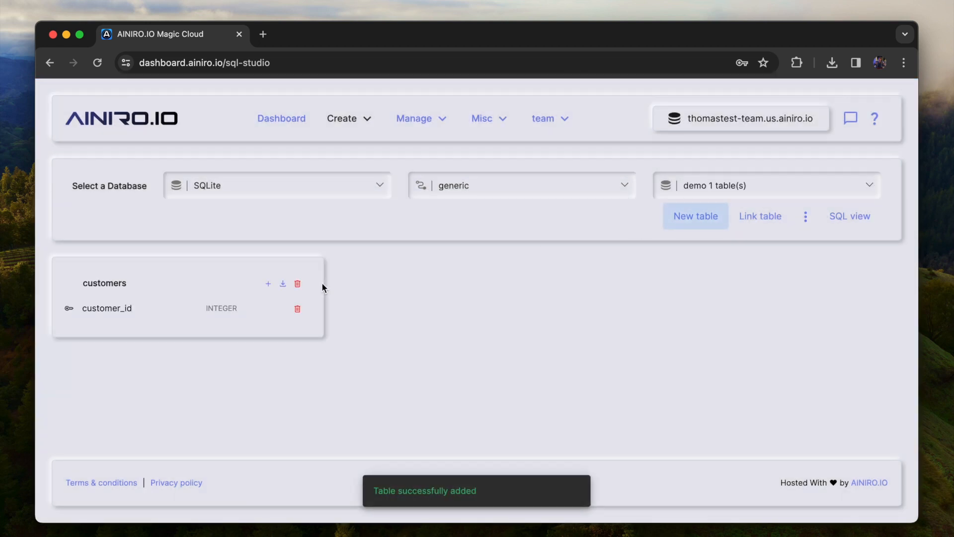
Add a non-nullable text column named customer_name to the customers table, without a default value.
click(267, 282)
text(customer_name)
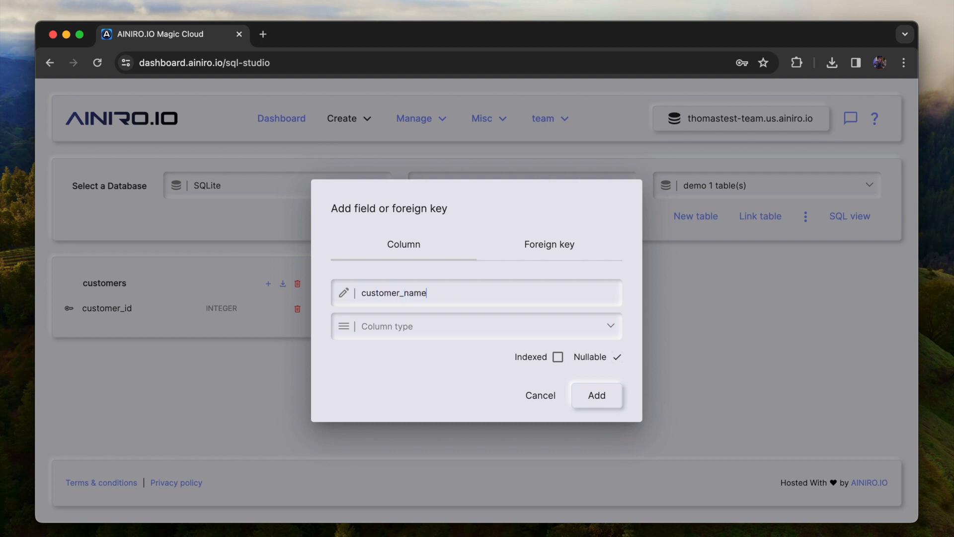
click(369, 335)
click(409, 412)
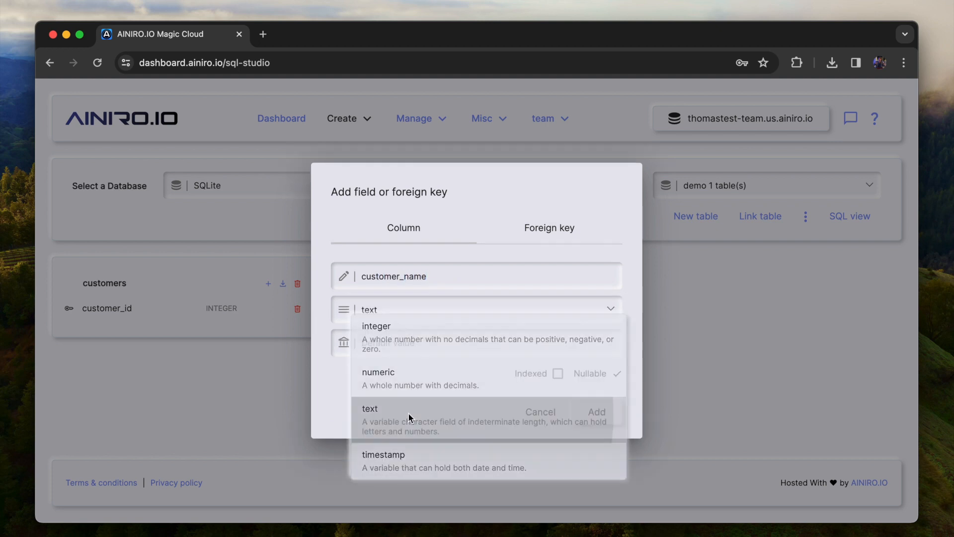
click(468, 321)
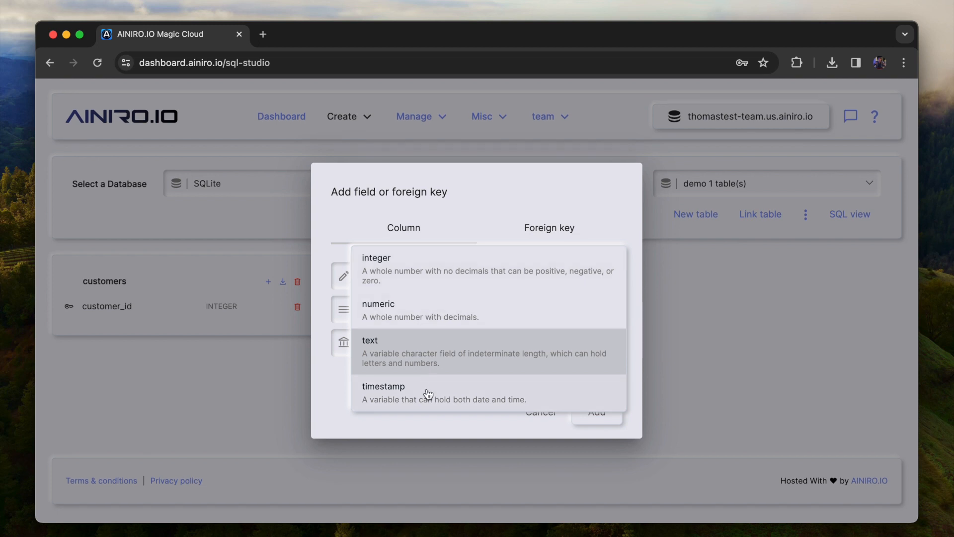
click(410, 358)
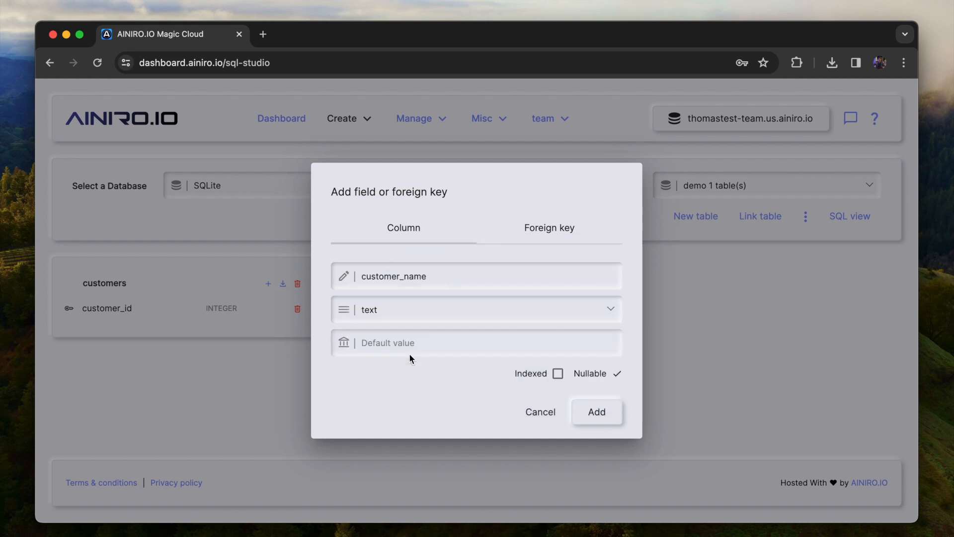
click(431, 347)
click(606, 377)
click(606, 378)
click(605, 377)
click(596, 411)
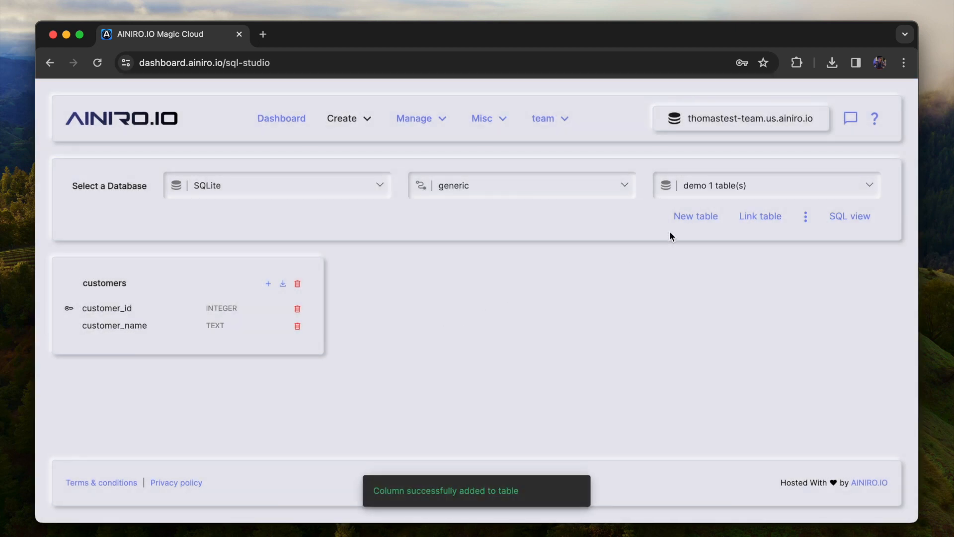
Create a contacts table with an auto increment primary key named contact_id.
click(694, 217)
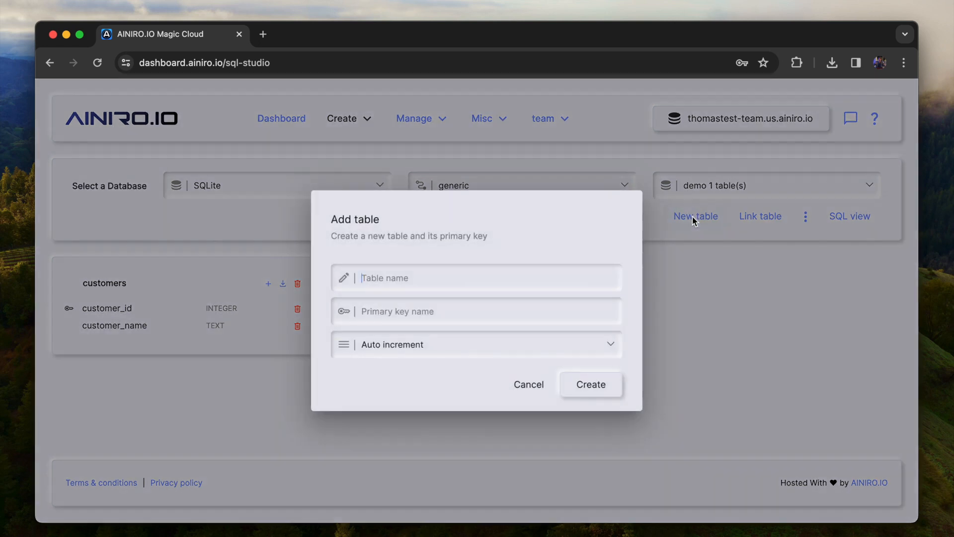
click(472, 278)
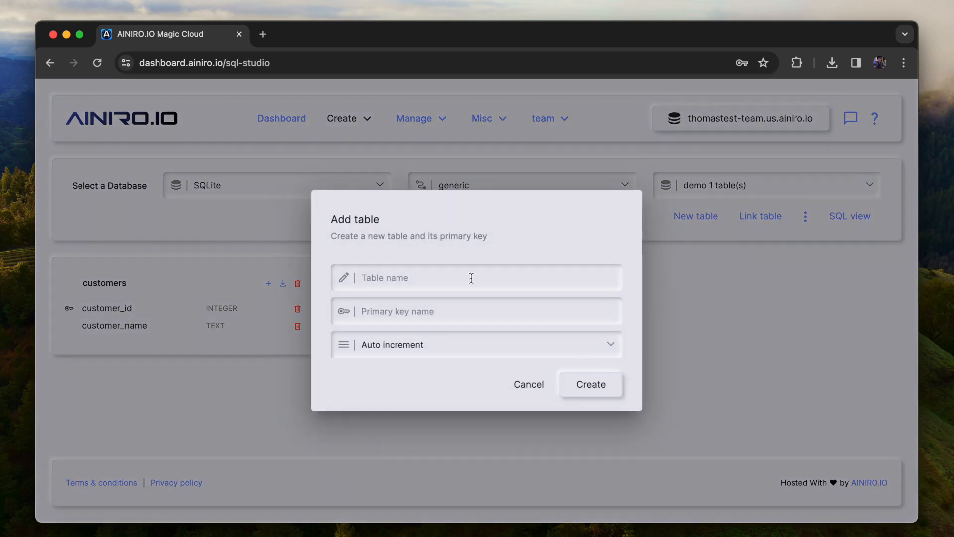
text(contacts)
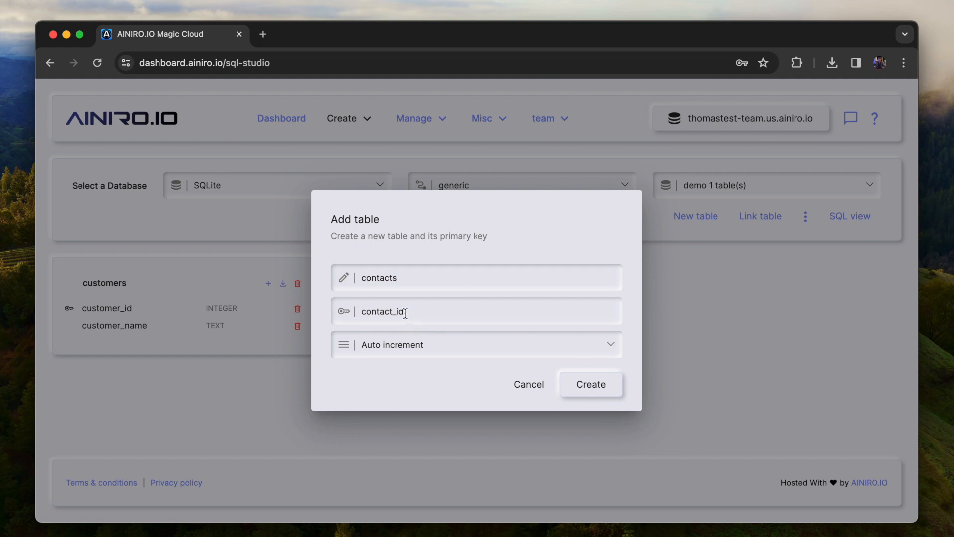
double_click(421, 311)
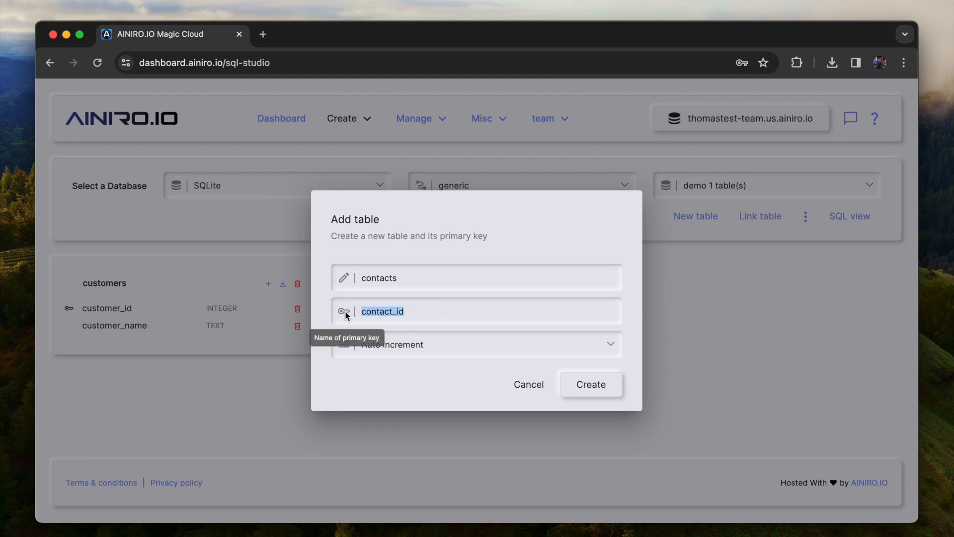
click(467, 346)
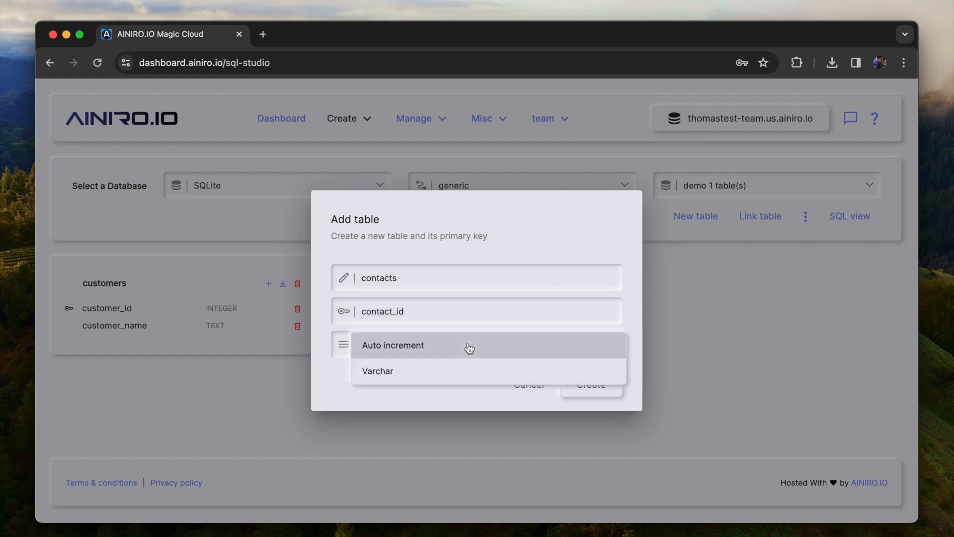
click(324, 379)
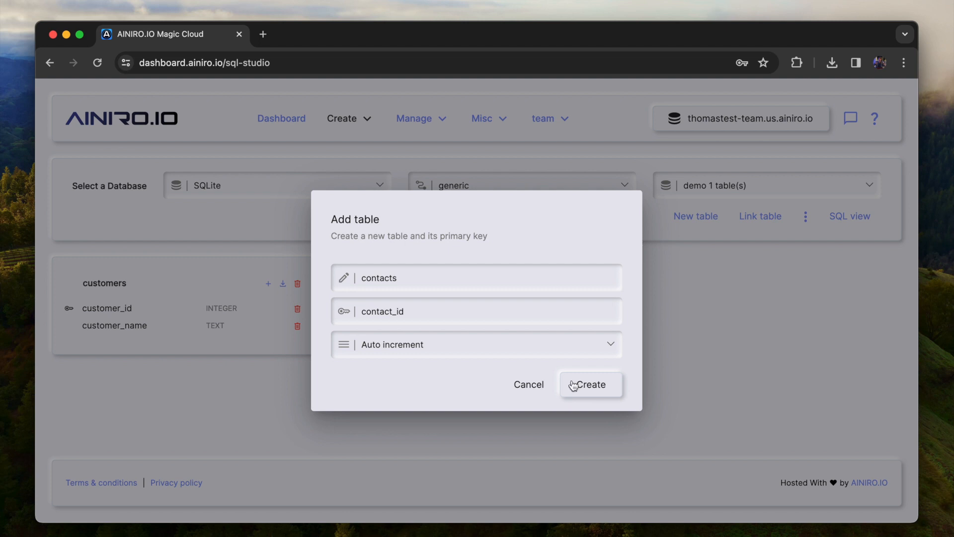
click(605, 388)
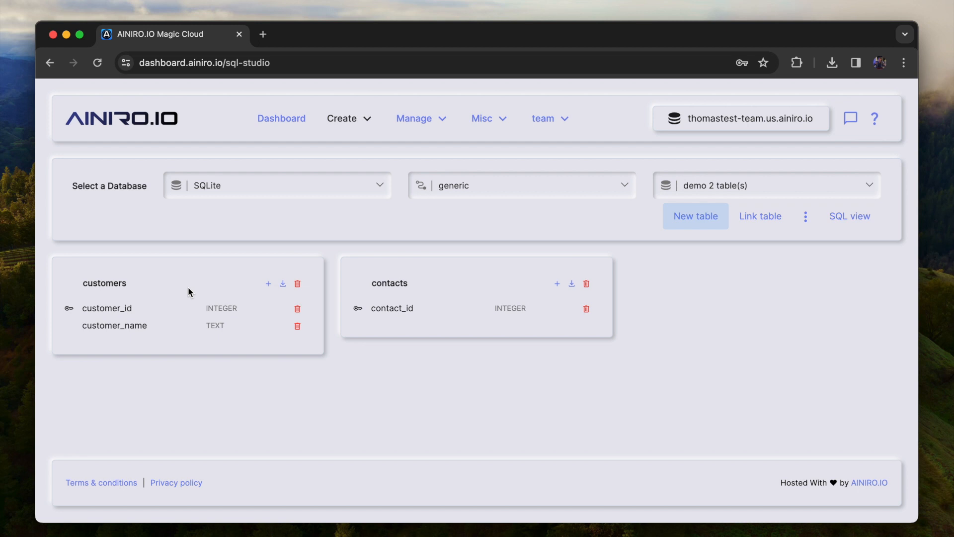
Add a foreign key named customer_id to the contacts table, referencing customer_id in the customers table.
click(556, 284)
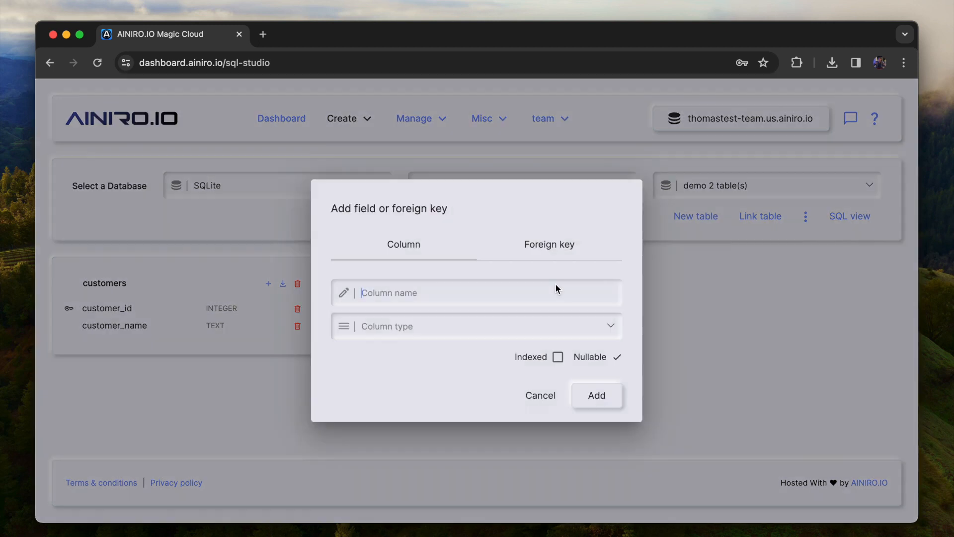
click(550, 254)
click(503, 289)
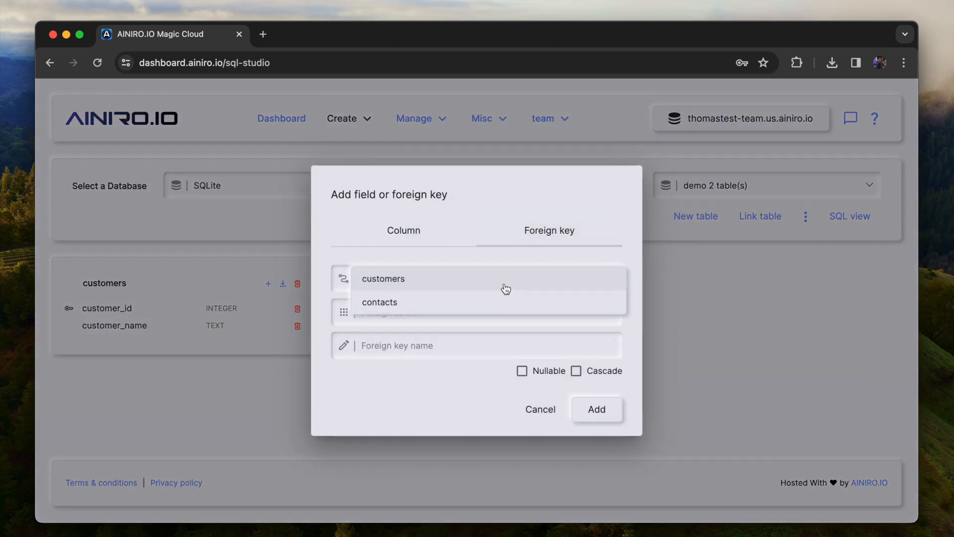
click(506, 289)
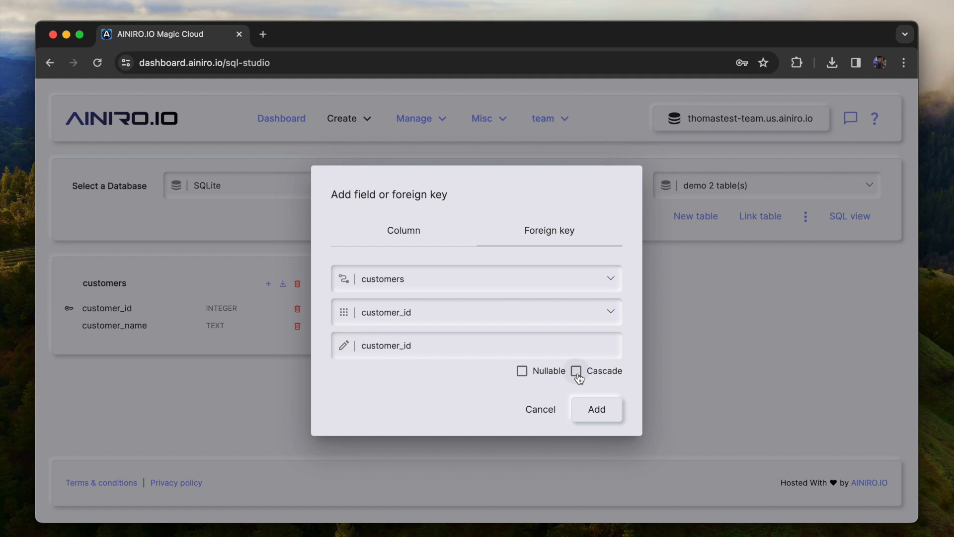
click(596, 408)
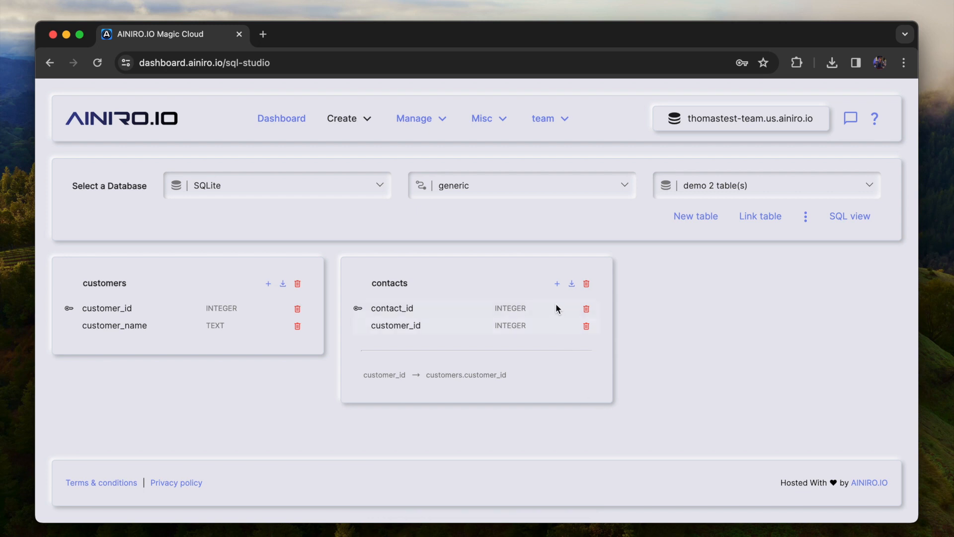
Add a nullable text column called name to the contacts table.
click(557, 284)
text(name)
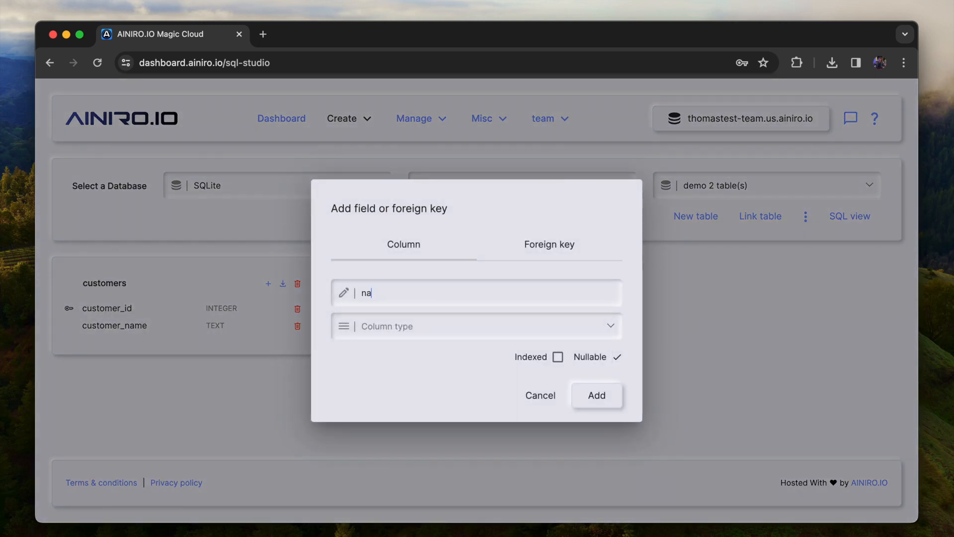
click(499, 332)
click(460, 407)
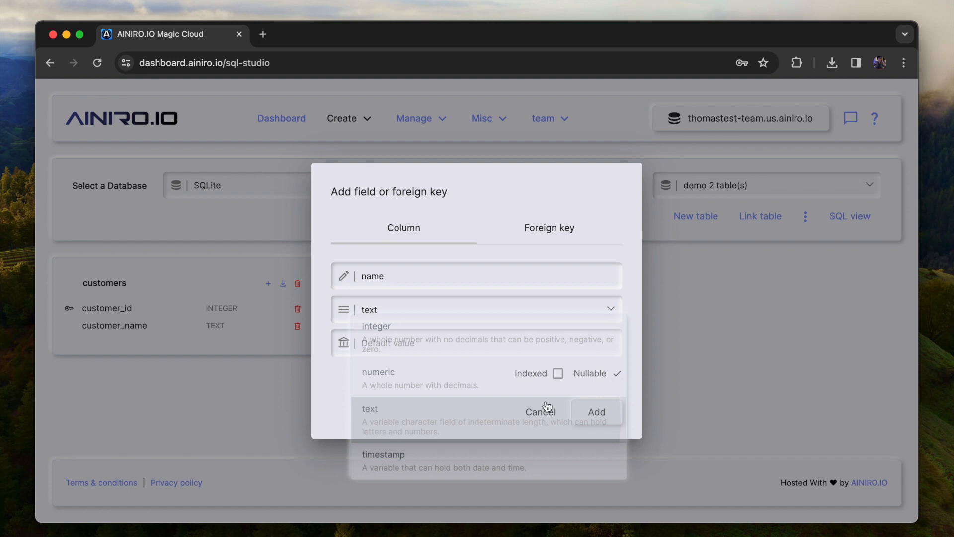
click(596, 411)
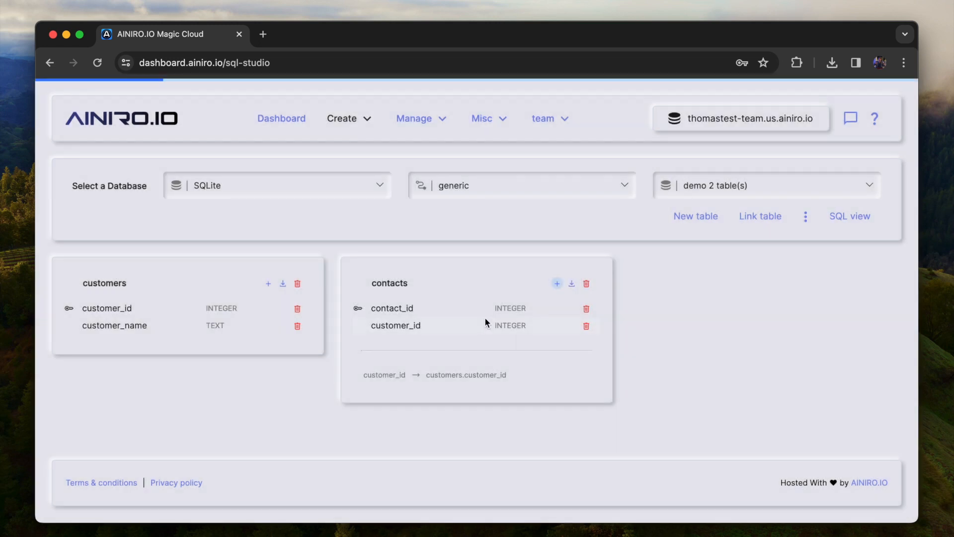
Add a nullable text column called email to the contacts table.
click(557, 284)
text(email)
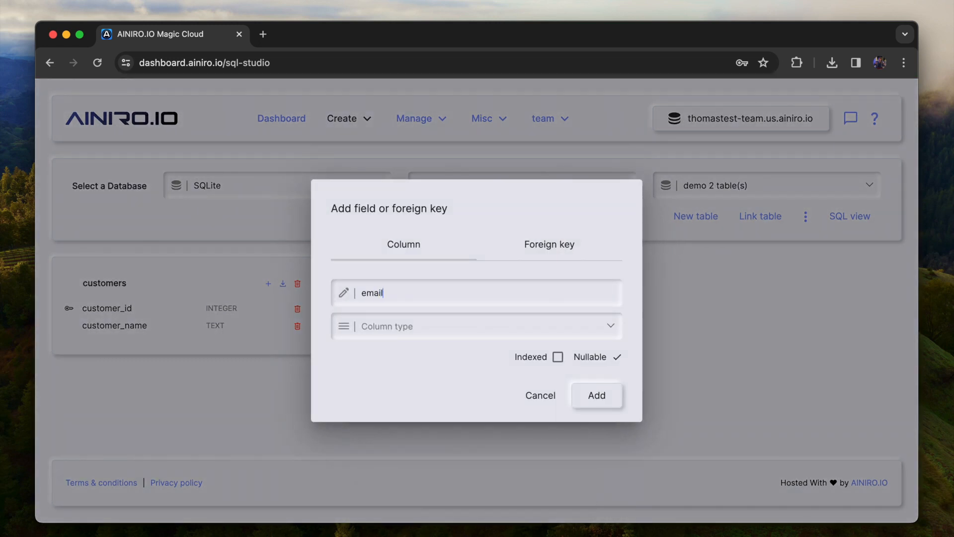
click(492, 326)
click(446, 420)
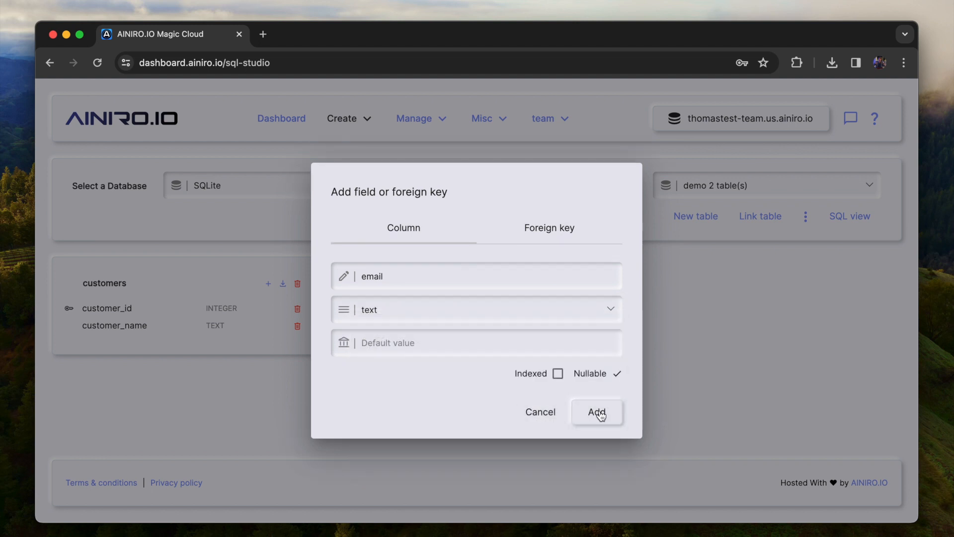
click(599, 411)
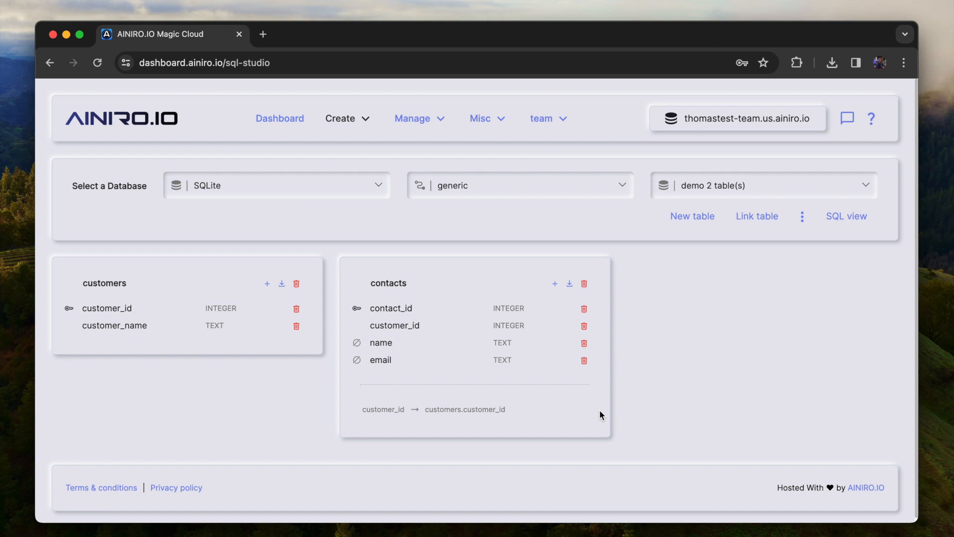
Delete the name and email columns from the contacts table, confirming each with its column name.
click(584, 344)
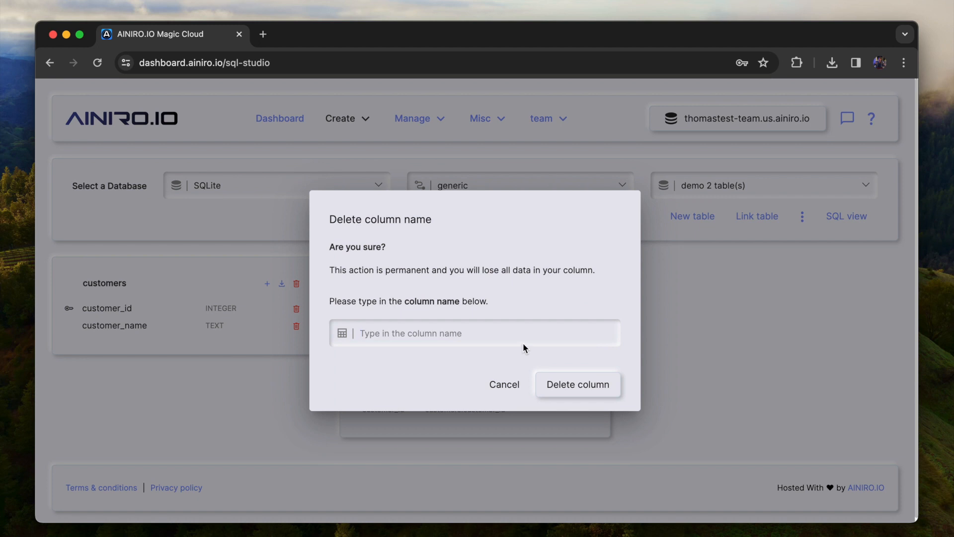
text(name)
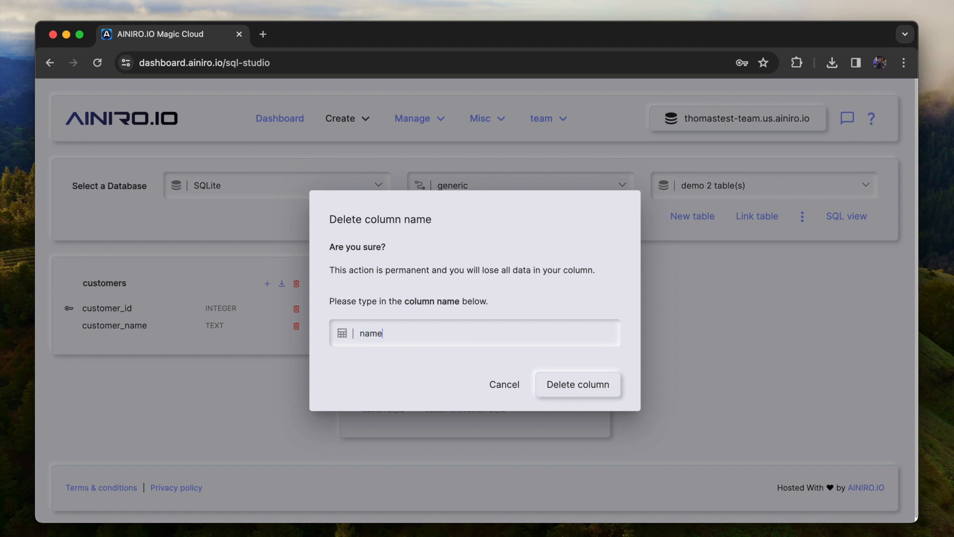
key(Return)
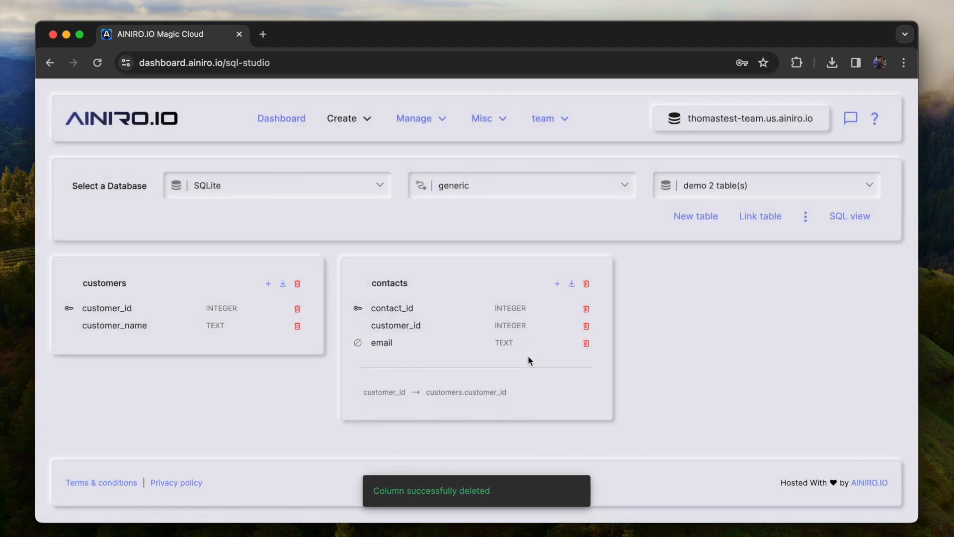
click(586, 343)
text(email)
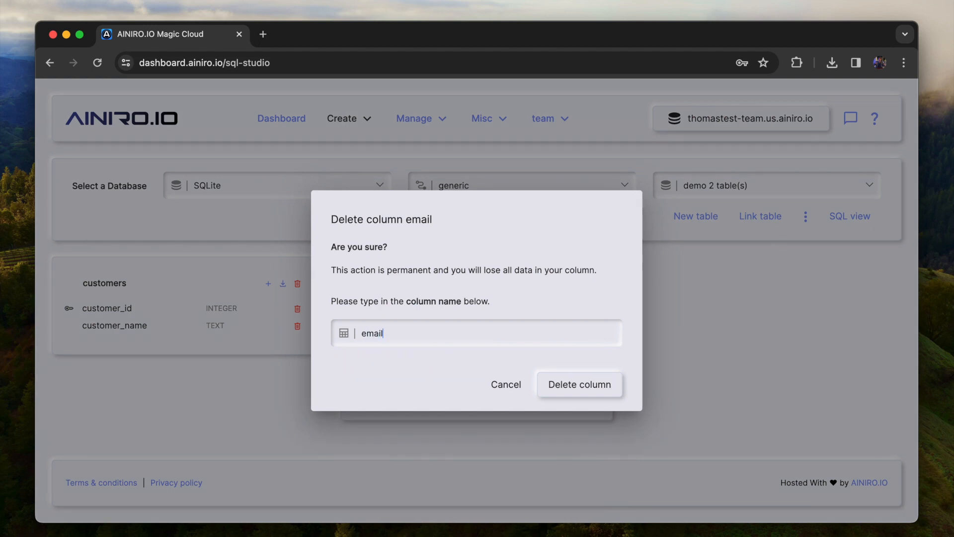
key(Return)
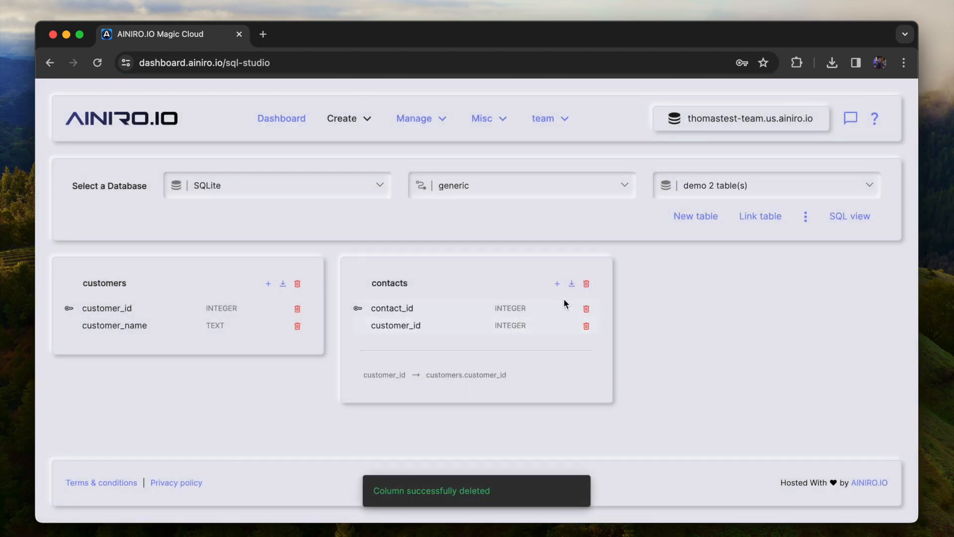
Add a non-nullable text column called name to the contacts table.
click(558, 284)
text(name)
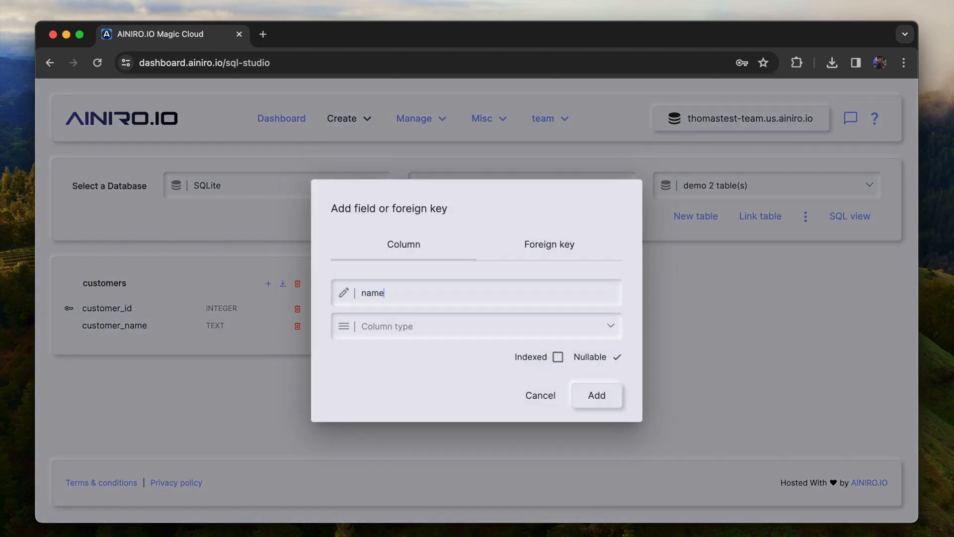
click(440, 338)
click(420, 413)
click(609, 378)
click(599, 410)
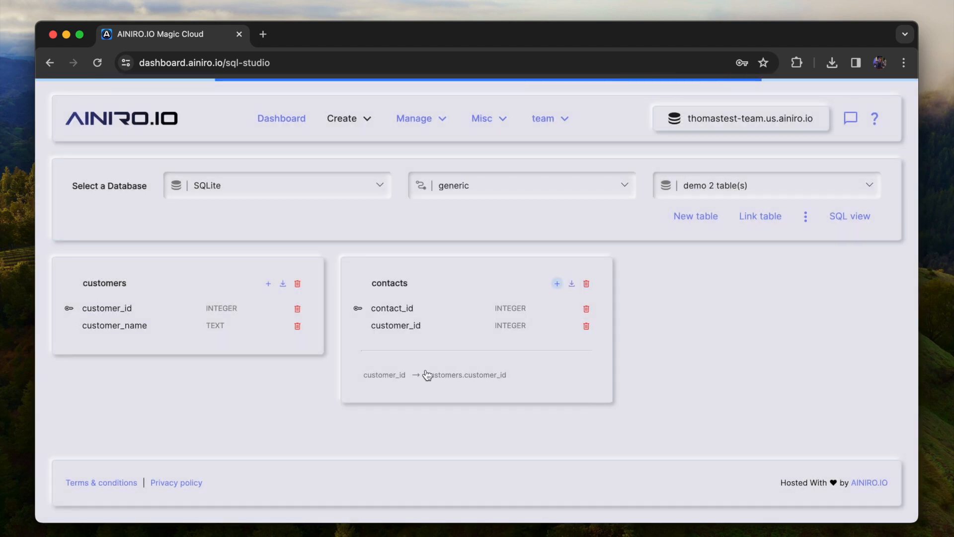
Add a non-nullable text column called email to the contacts table.
click(557, 284)
text(email)
click(533, 324)
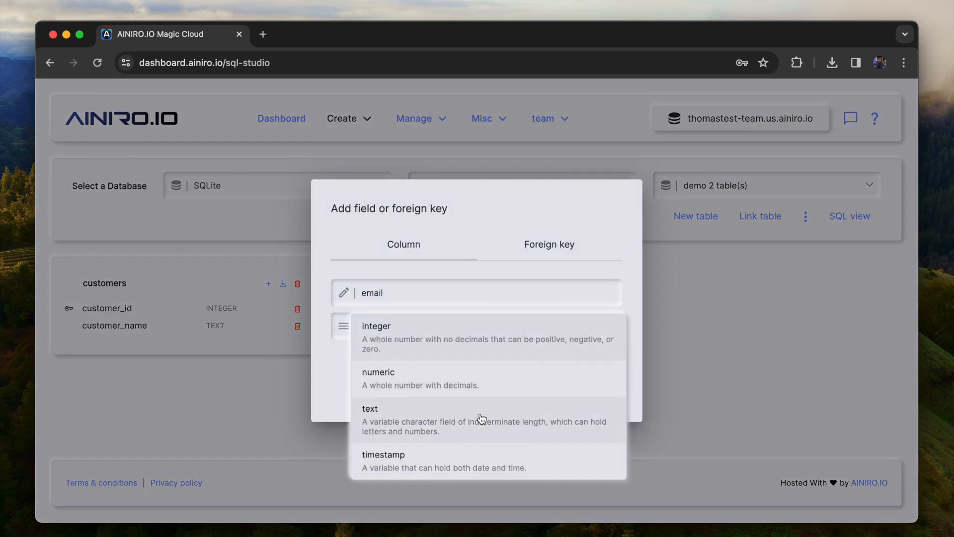
click(482, 419)
click(592, 379)
click(598, 411)
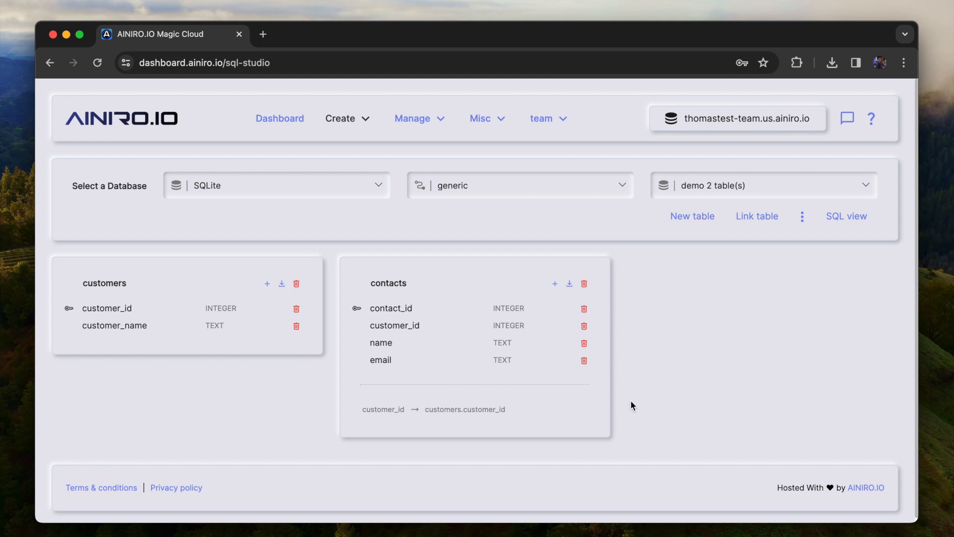
Open Hyper IDE in a separate browser tab and expand the modules folder.
click(417, 124)
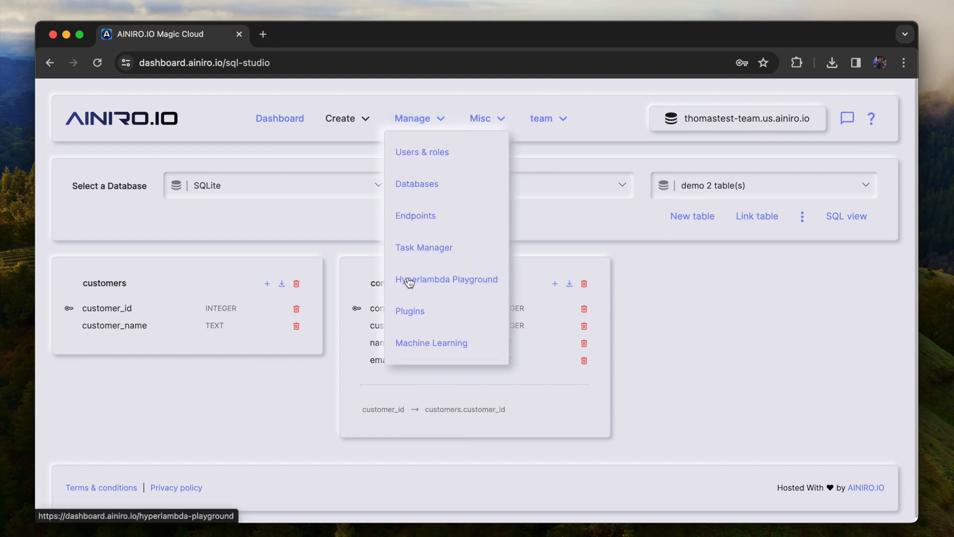
click(341, 120)
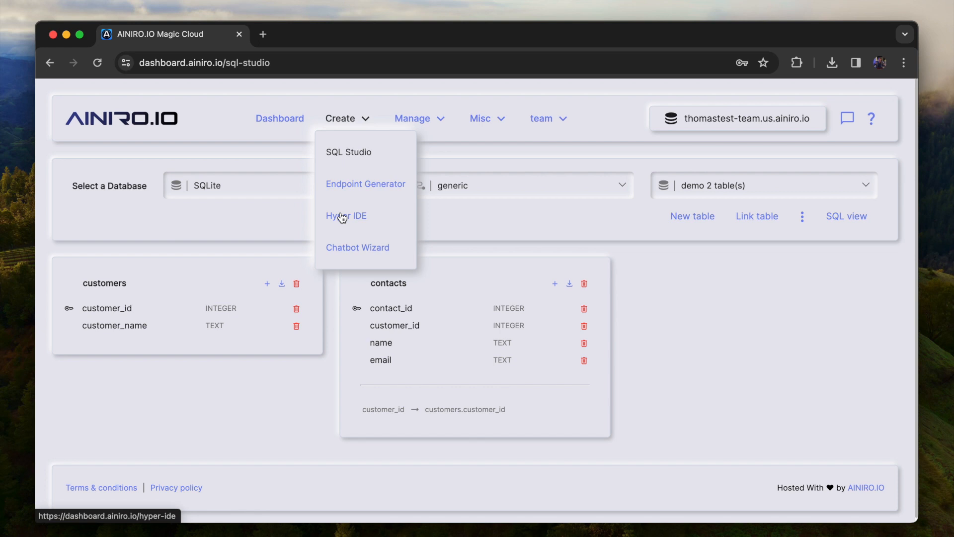
click(341, 212)
click(313, 41)
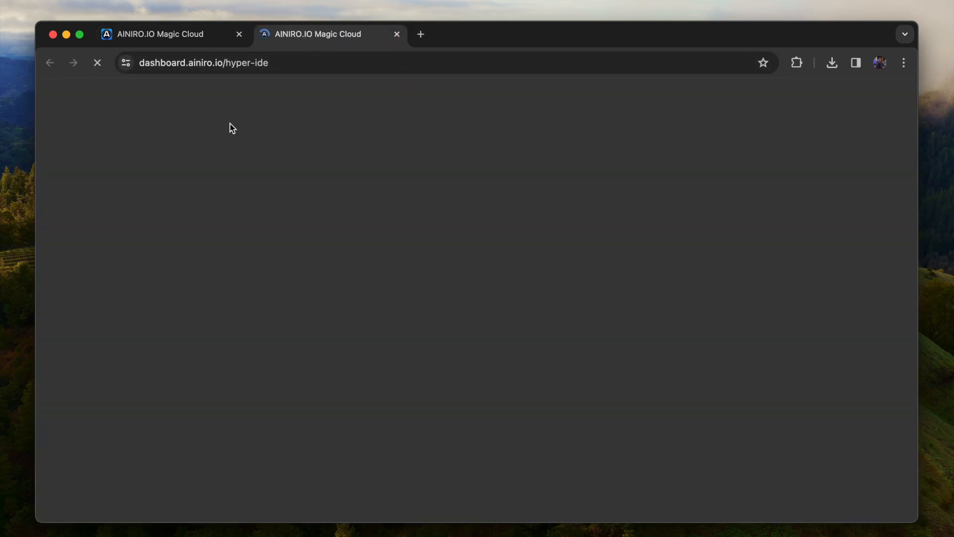
click(135, 243)
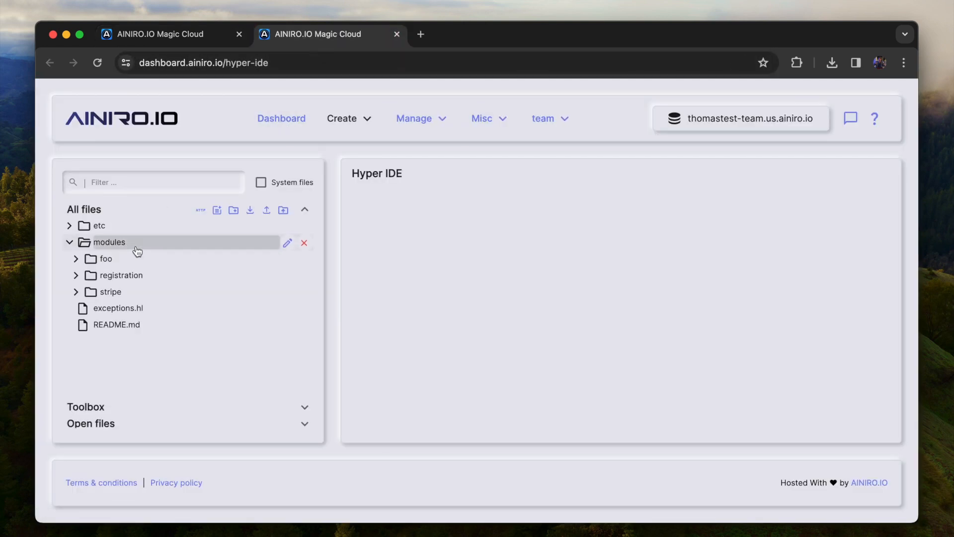
Delete the foo, registration and stripe folders from modules, confirming each deletion, and expand modules again.
click(304, 259)
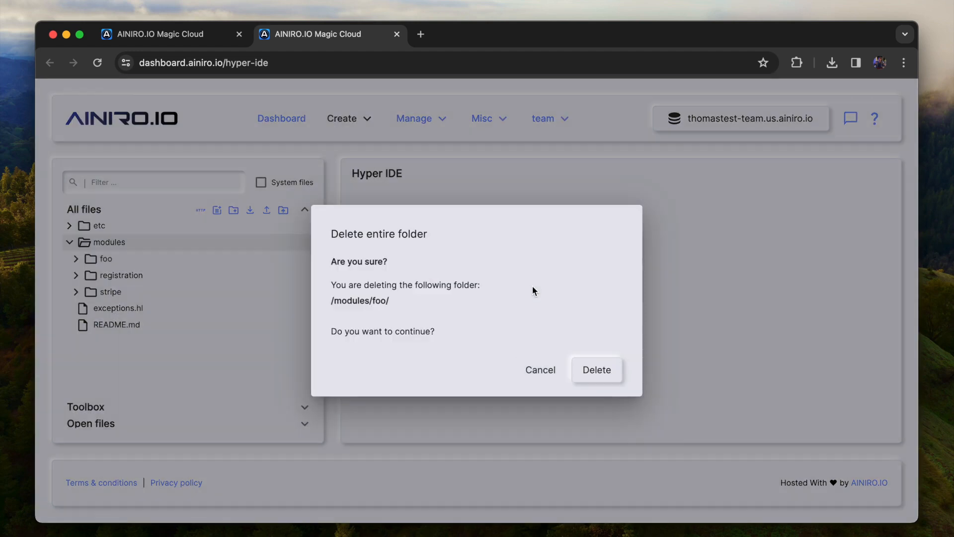
click(599, 371)
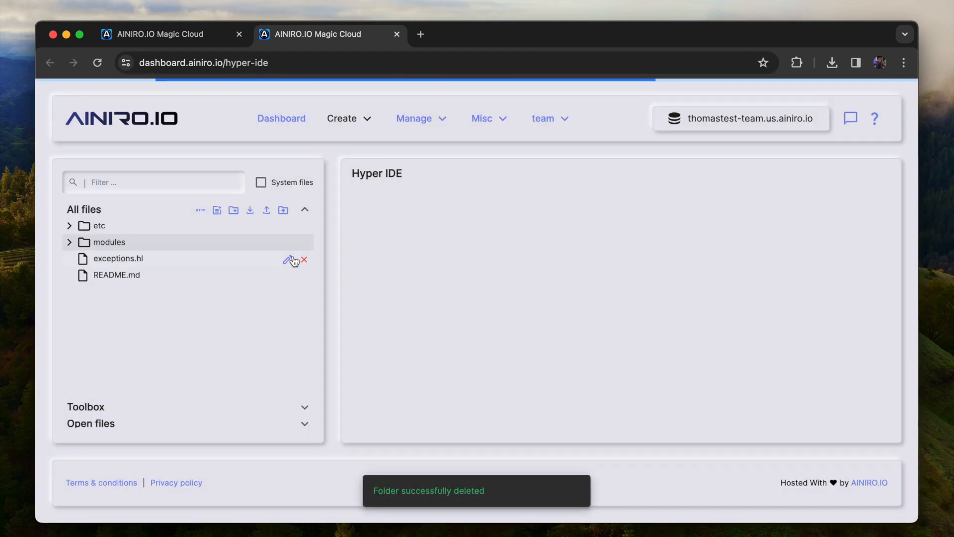
click(304, 259)
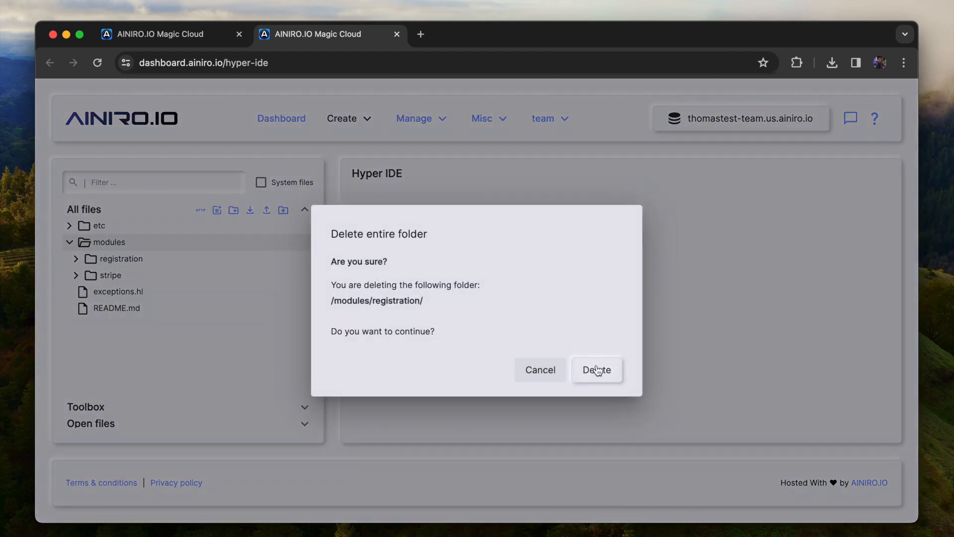
click(597, 369)
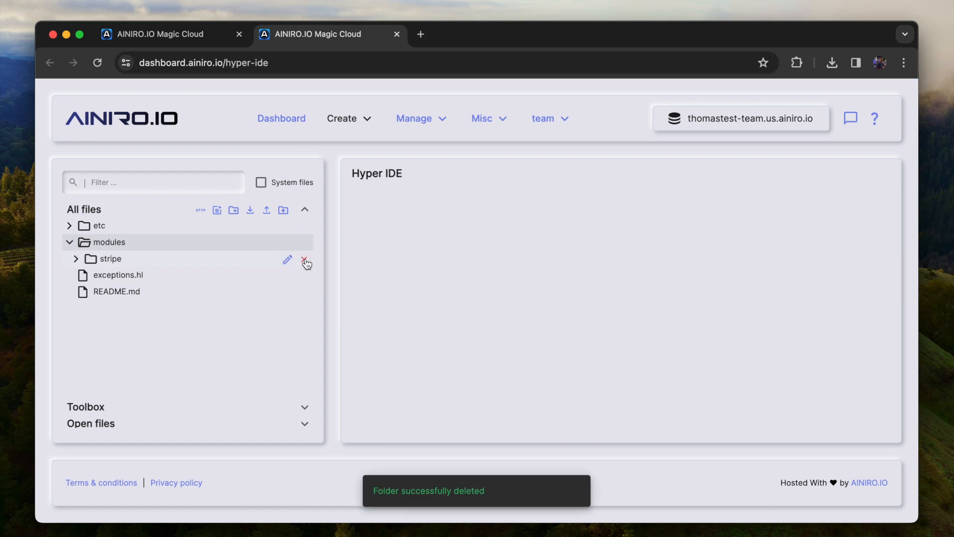
click(304, 259)
click(598, 370)
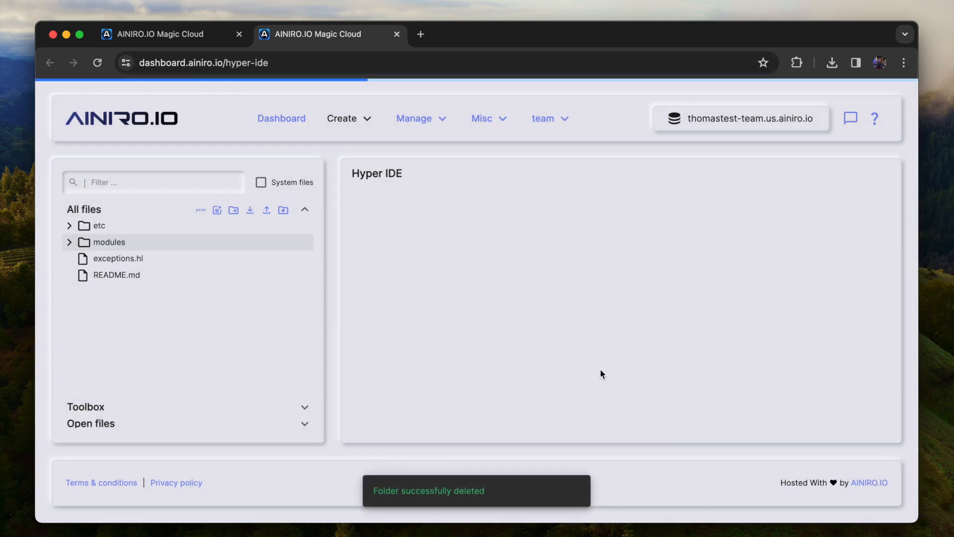
click(120, 242)
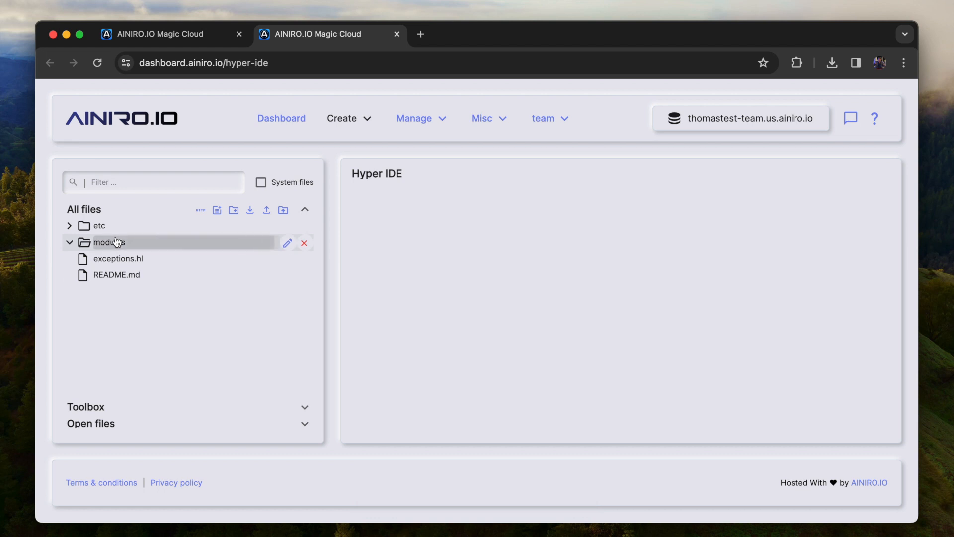
Return to SQL Studio, generate the demo database's DDL and export it to a module.
click(173, 34)
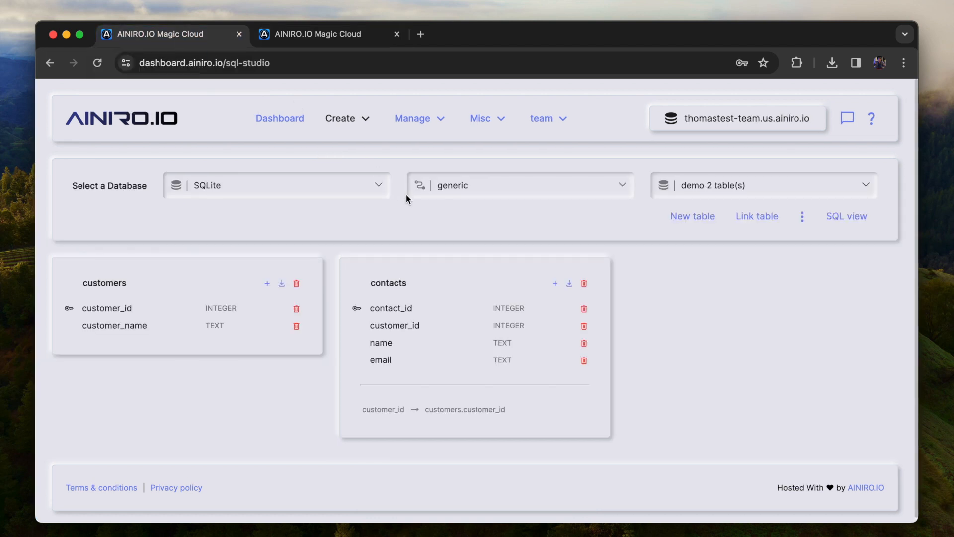
click(802, 216)
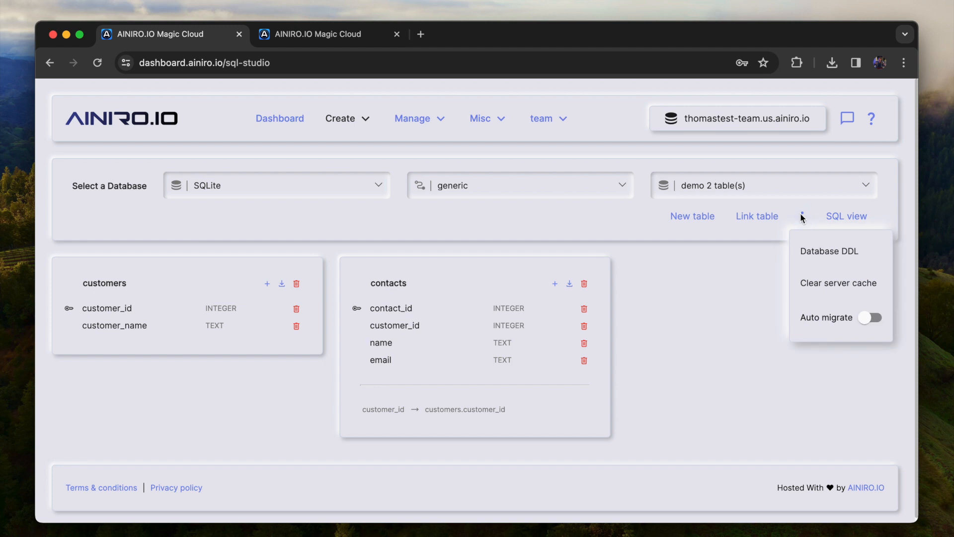
click(820, 248)
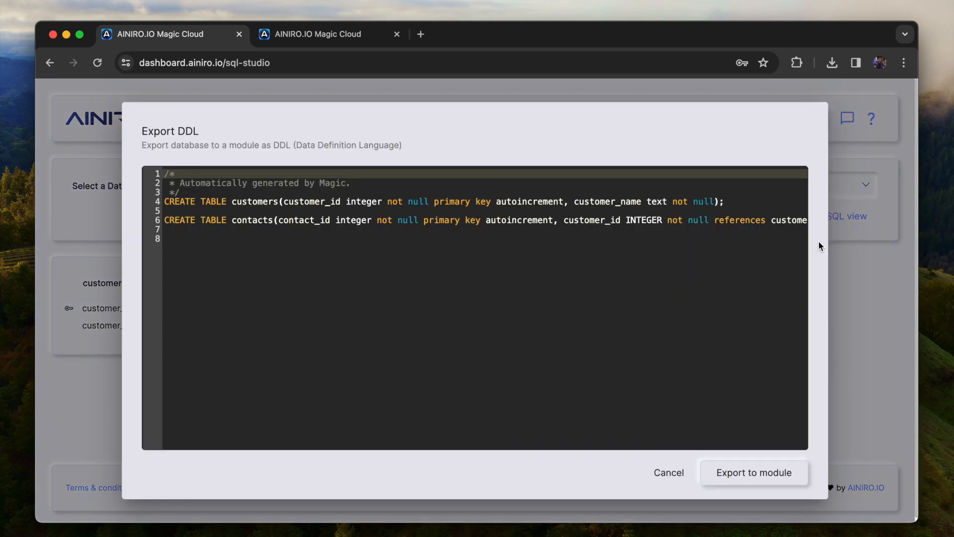
click(302, 305)
key(super+a)
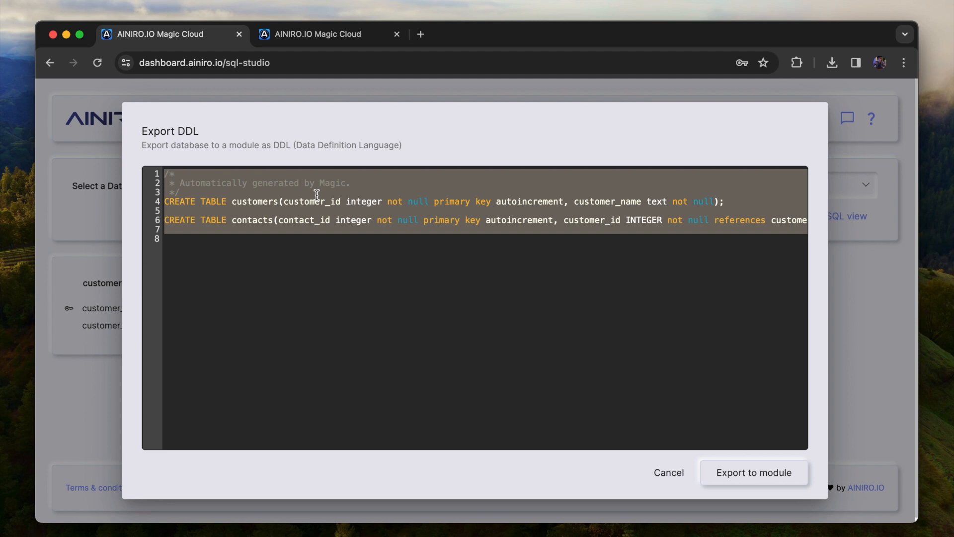
click(750, 475)
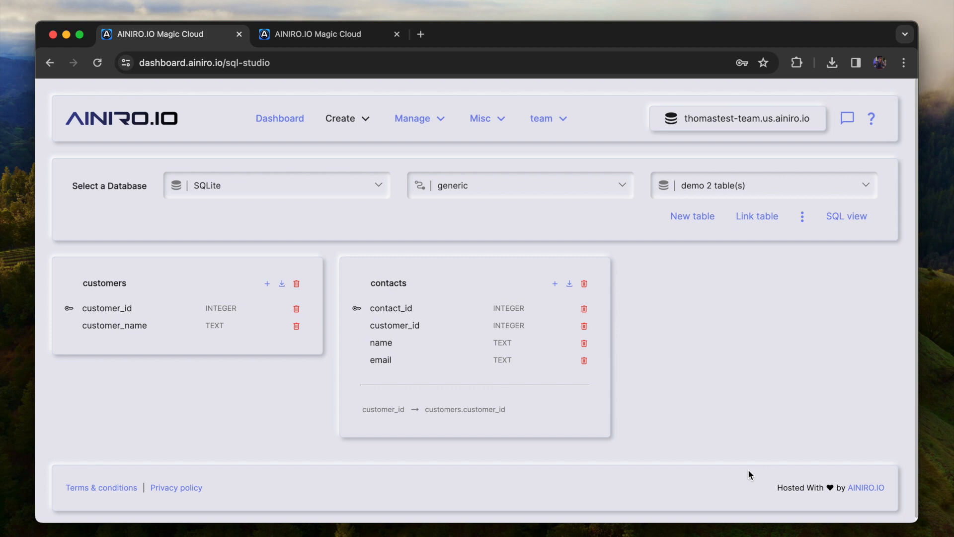
Reload Hyper IDE and open demo.sqlite.sql from the magic.startup folder of the demo module.
key(ctrl+Tab)
key(super+l)
key(Return)
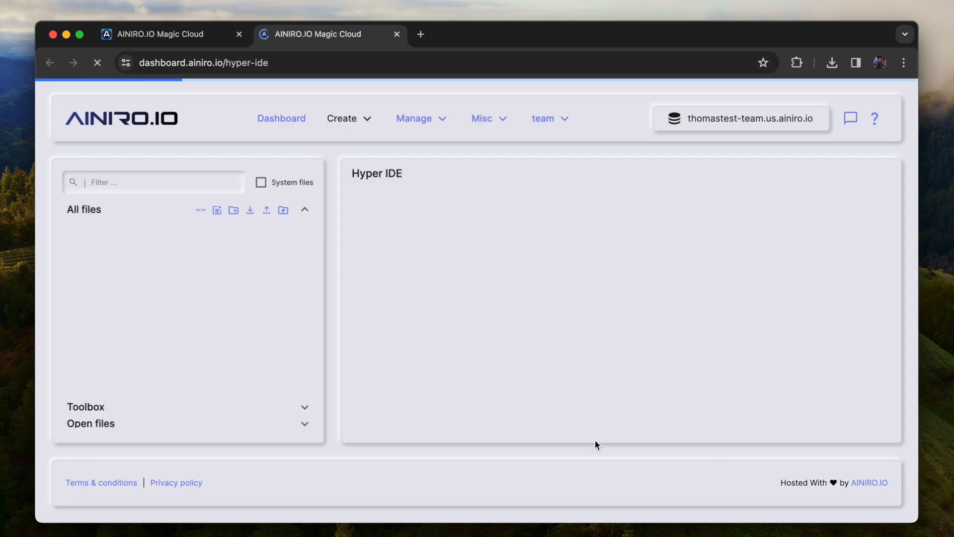
click(128, 242)
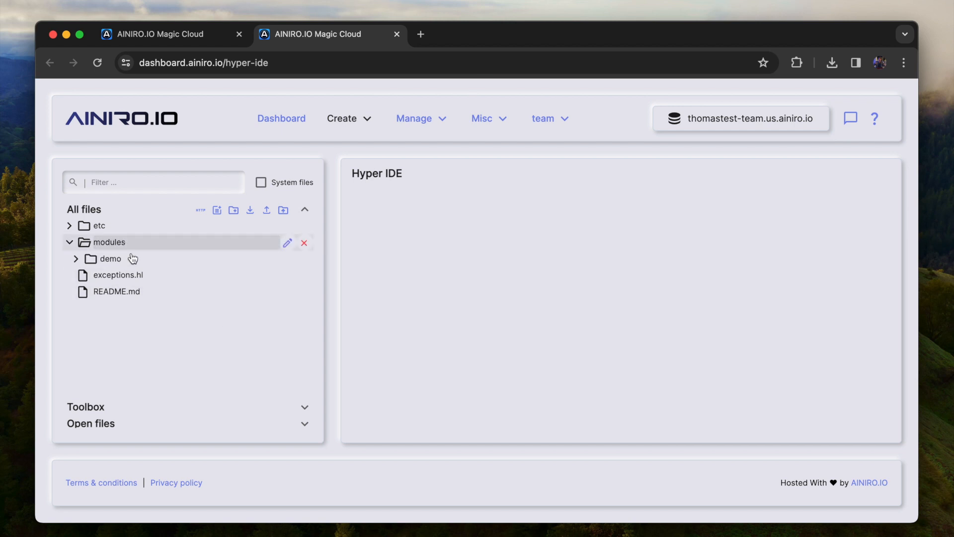
click(129, 259)
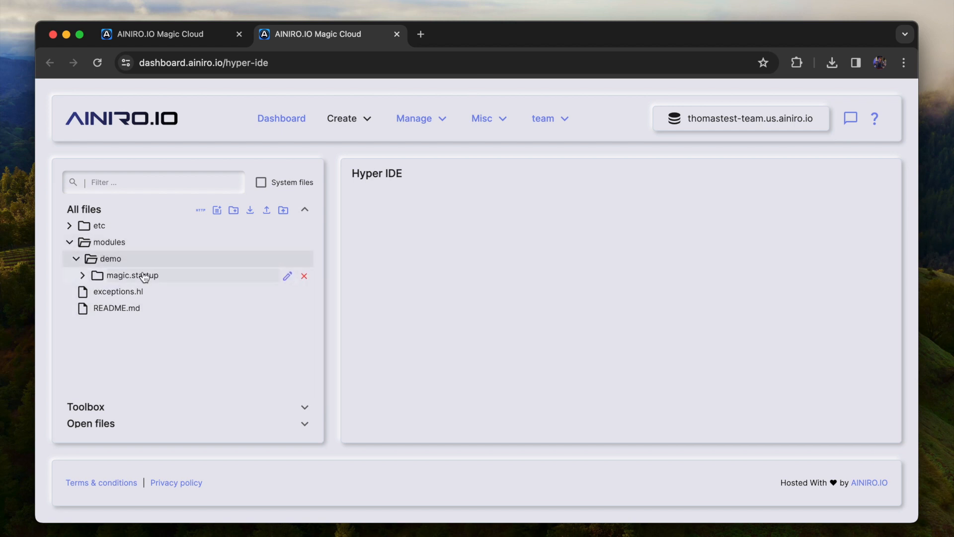
click(144, 276)
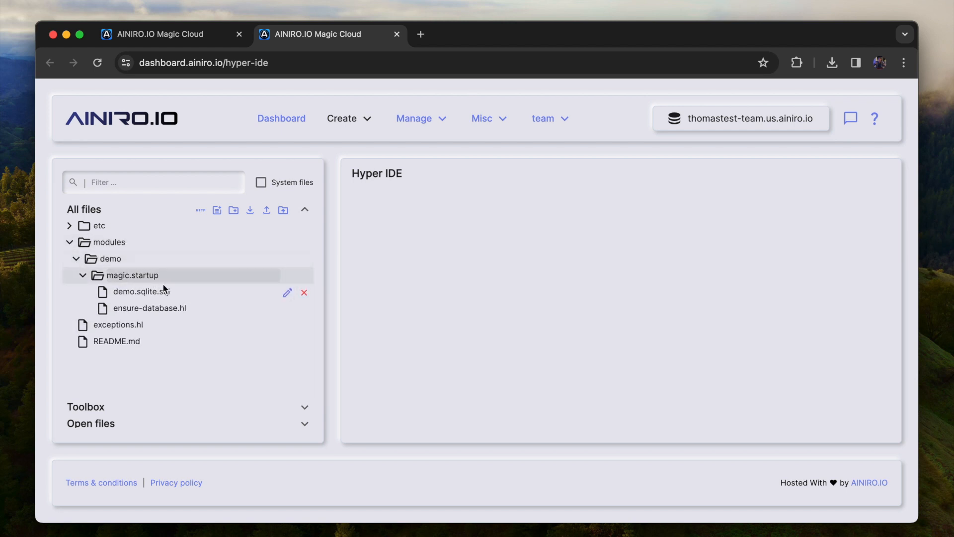
click(265, 293)
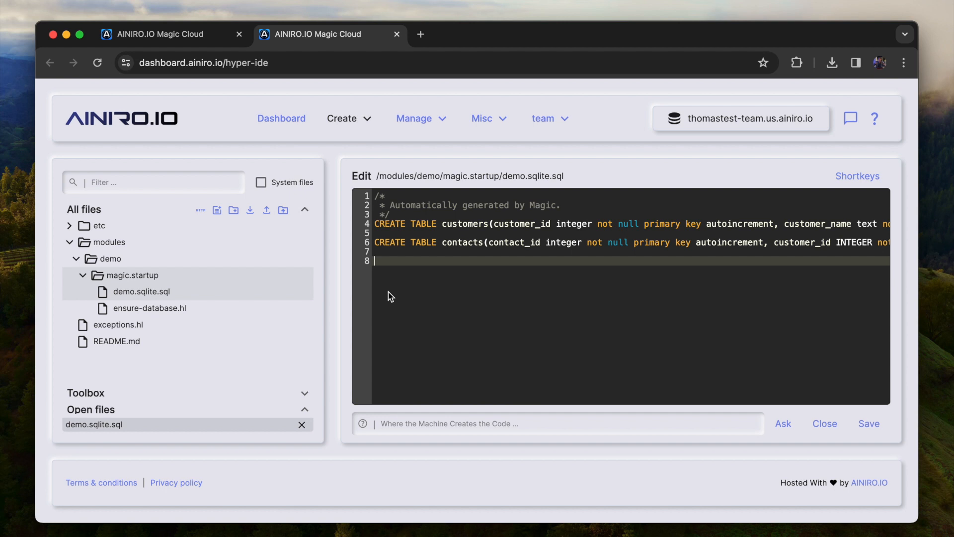
Examine the CREATE TABLE statements in demo.sqlite.sql and the ensure-database.hl startup file, and return to SQL Studio.
key(Up)
key(Up)
key(Up)
key(Up)
key(Down)
key(Down)
key(shift+Down)
click(152, 309)
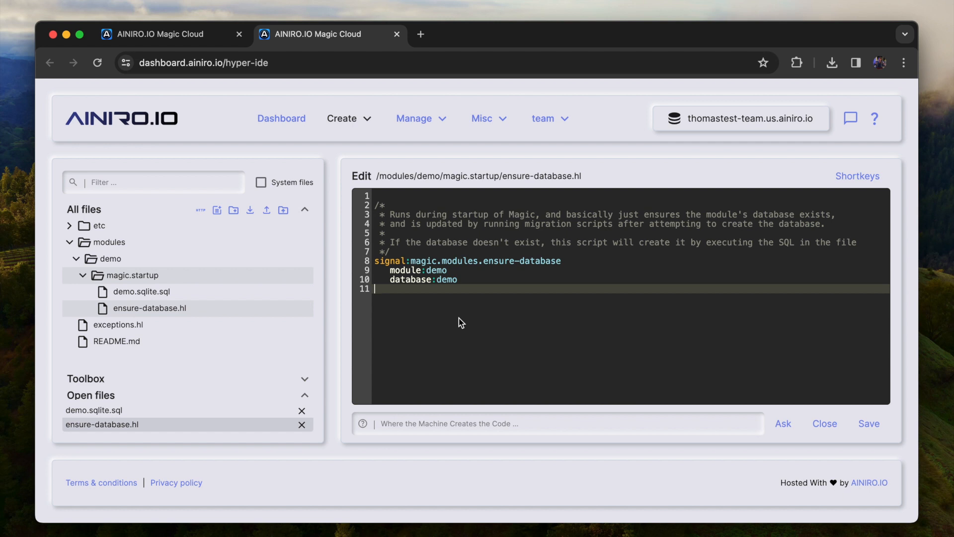
key(ctrl+shift+Tab)
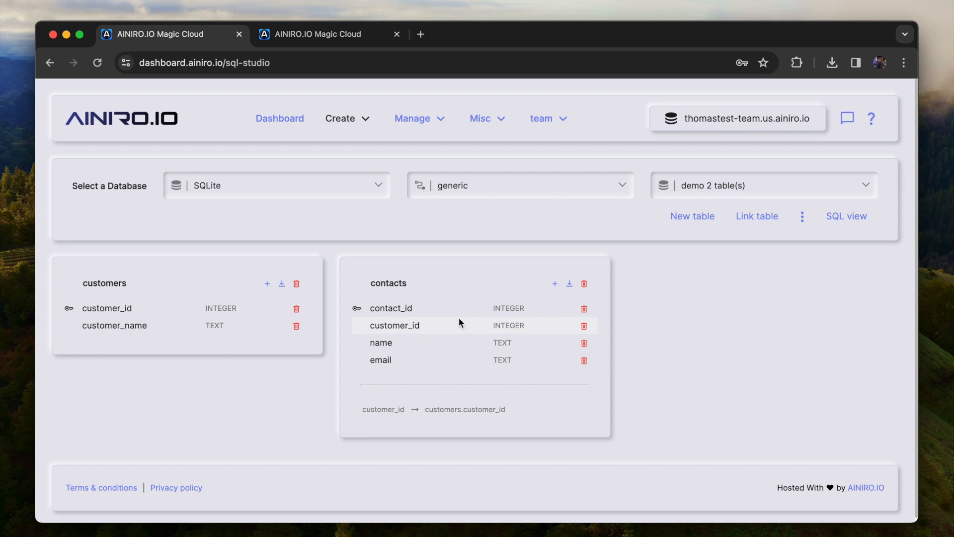
click(269, 285)
text(org_no)
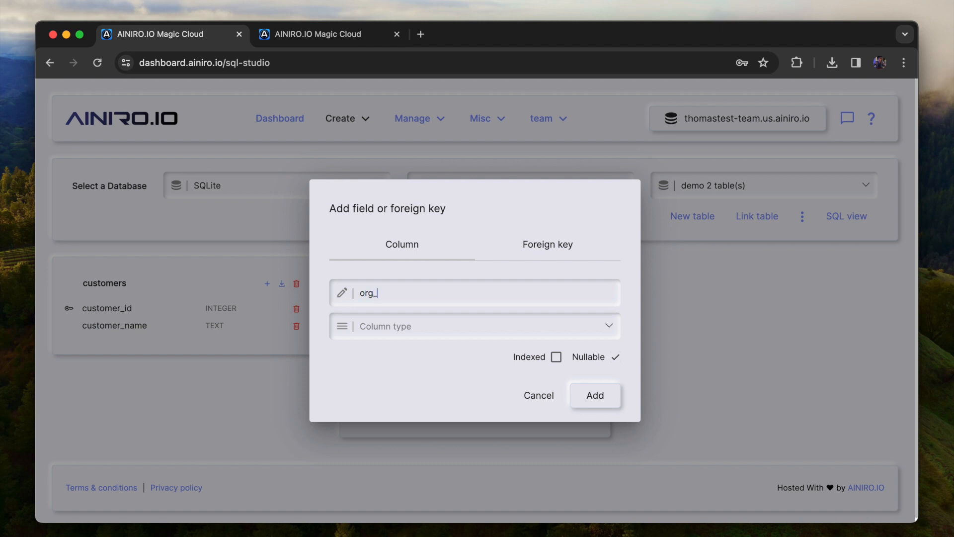
click(434, 331)
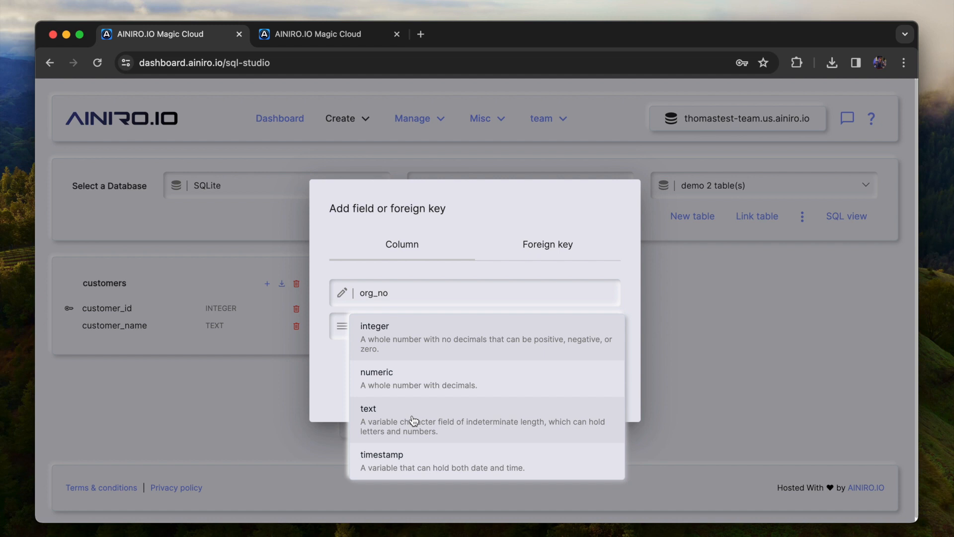
key(Escape)
key(Escape)
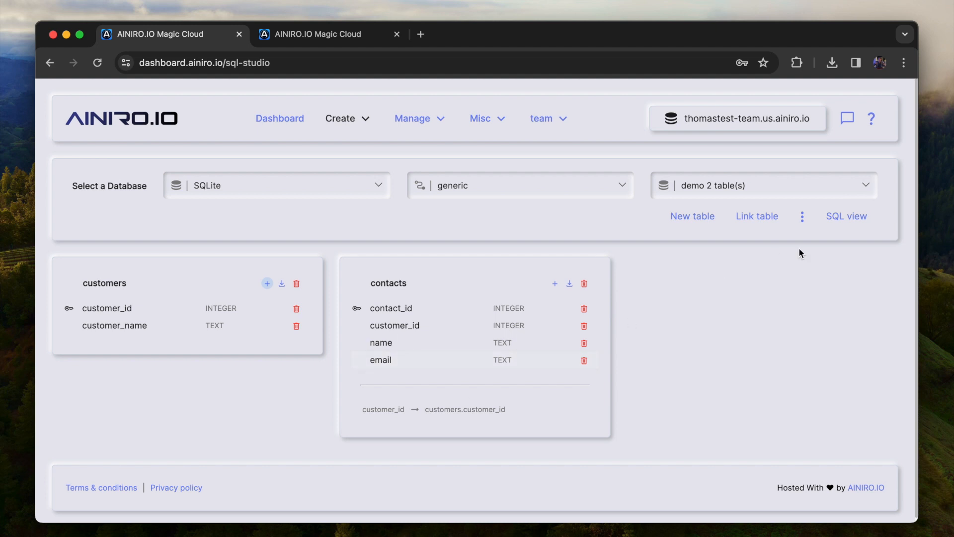
Turn on Auto migrate, and add a nullable text column called org_no to the customers table with its migration script.
click(803, 217)
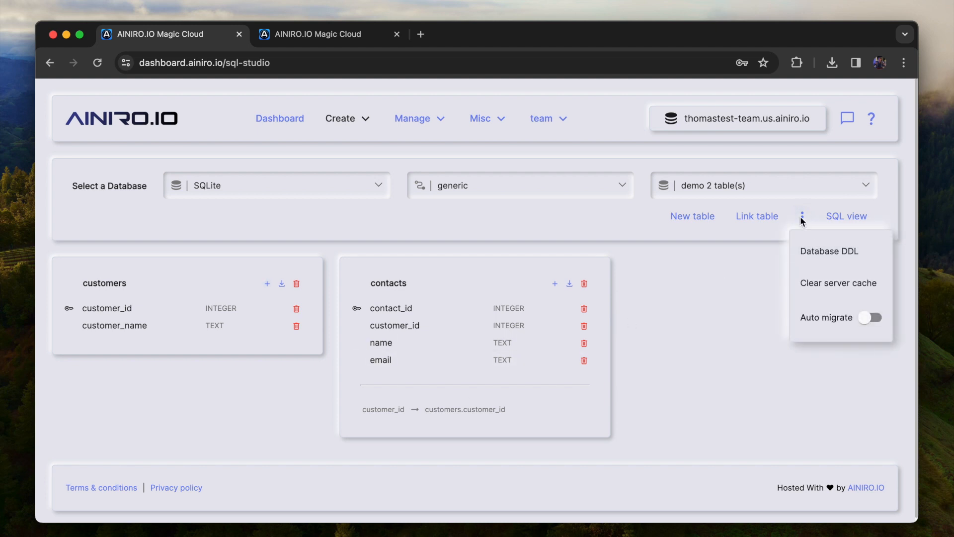
click(840, 316)
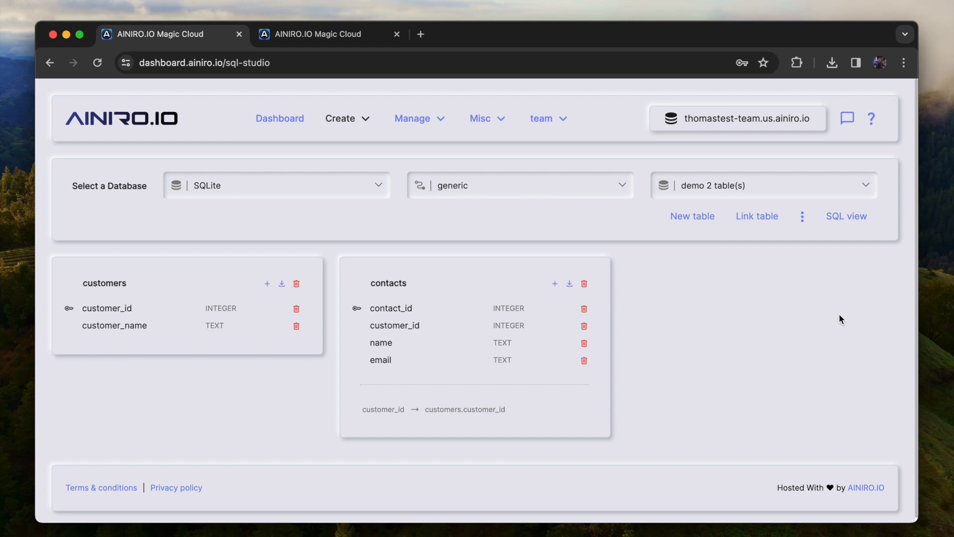
click(267, 283)
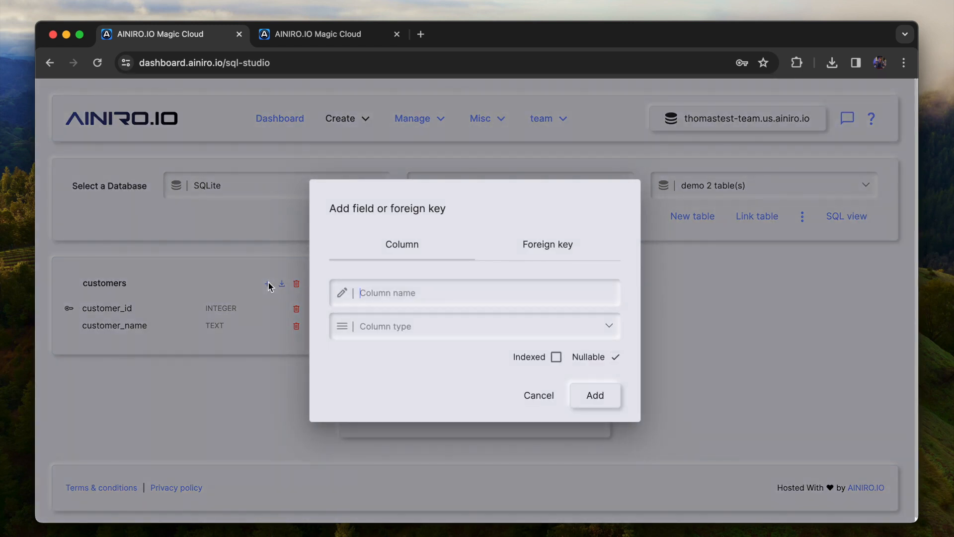
text(org_no)
click(405, 326)
click(424, 427)
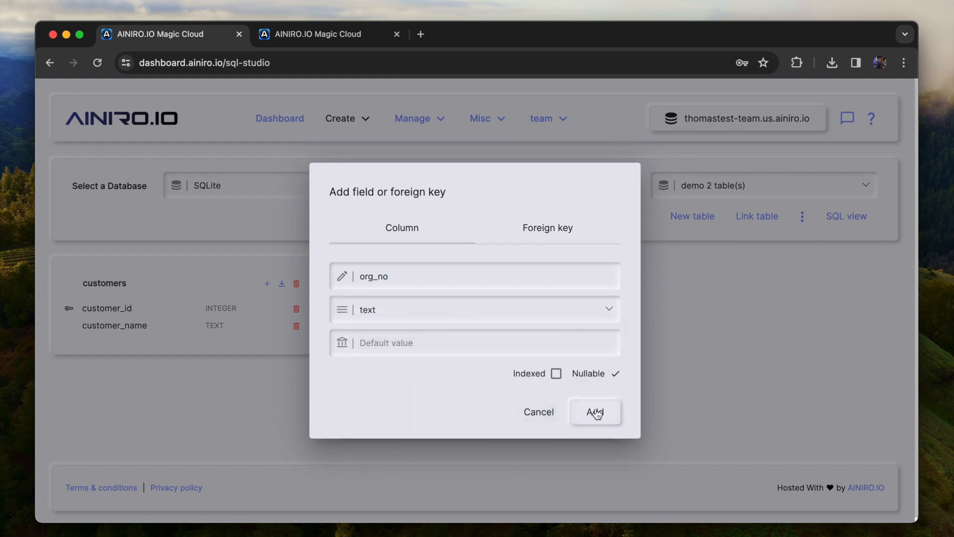
click(596, 413)
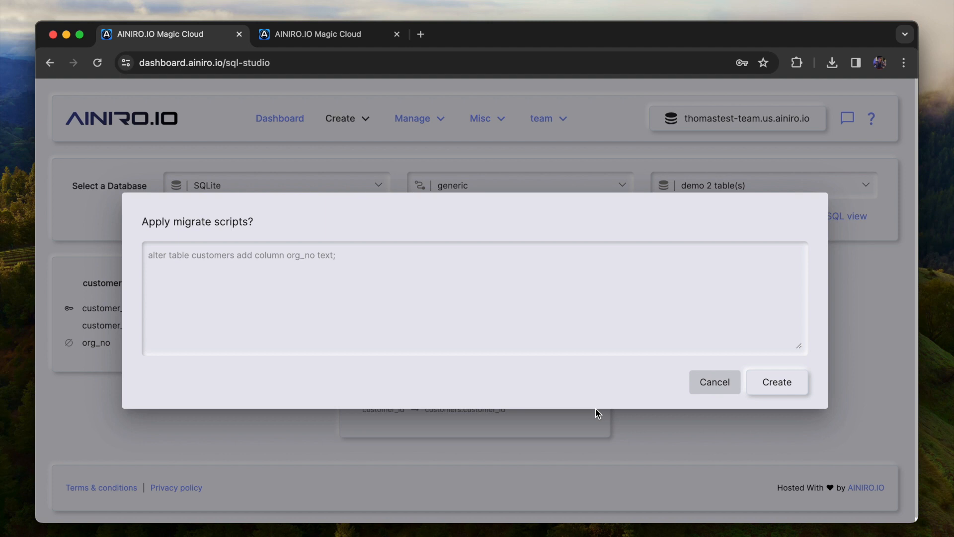
click(784, 383)
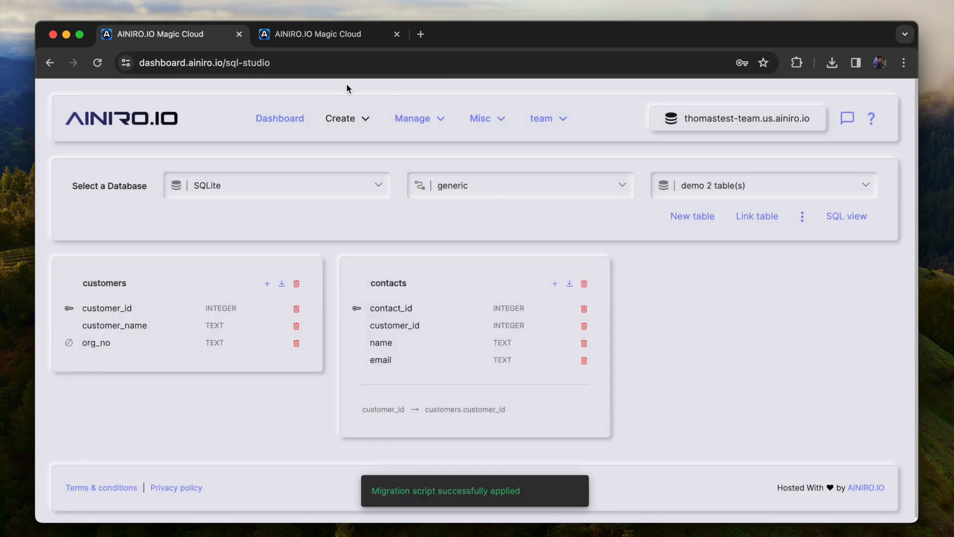
Reload Hyper IDE and examine 0001-migration-script.sql in the demo module's magic.startup/db-migrations/sqlite folder.
click(326, 39)
key(super+l)
key(Return)
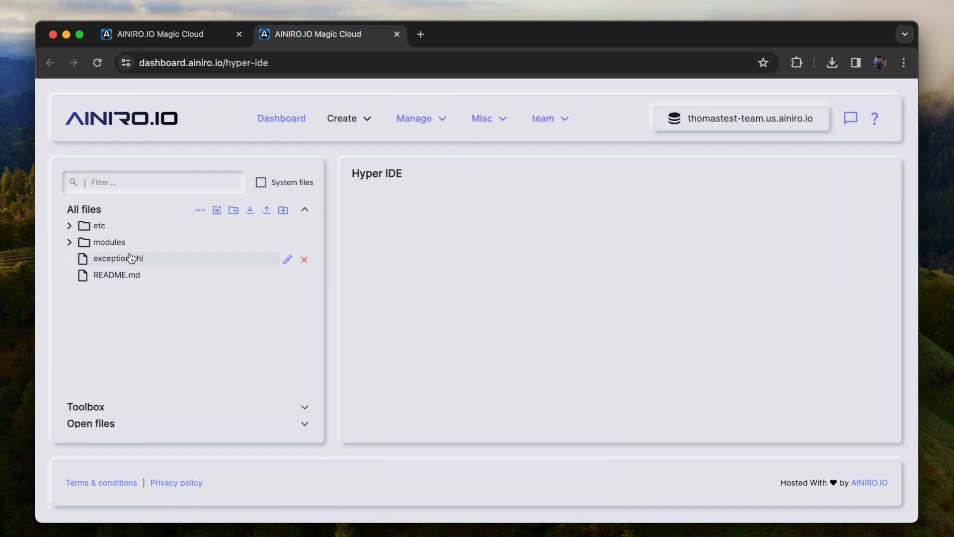
click(134, 243)
click(138, 257)
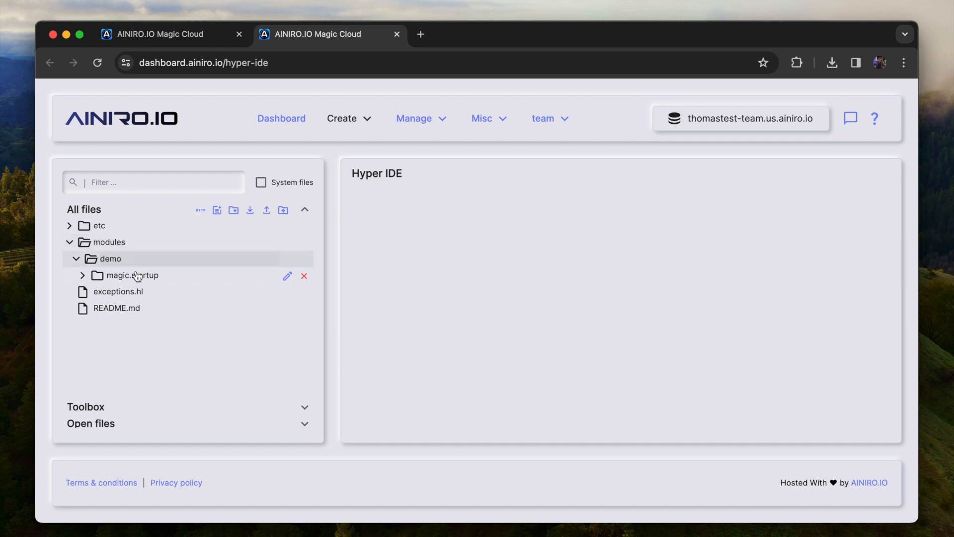
click(133, 274)
click(143, 295)
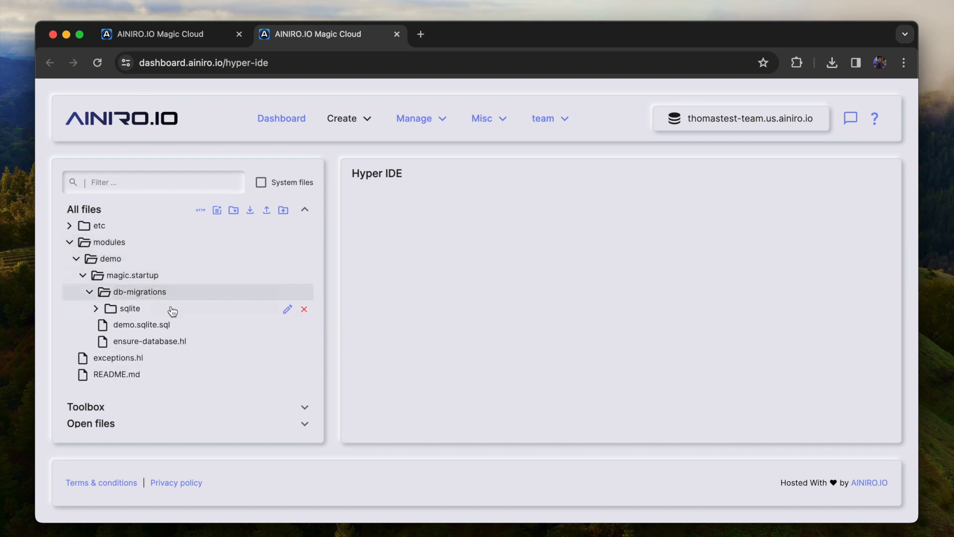
click(172, 311)
click(175, 328)
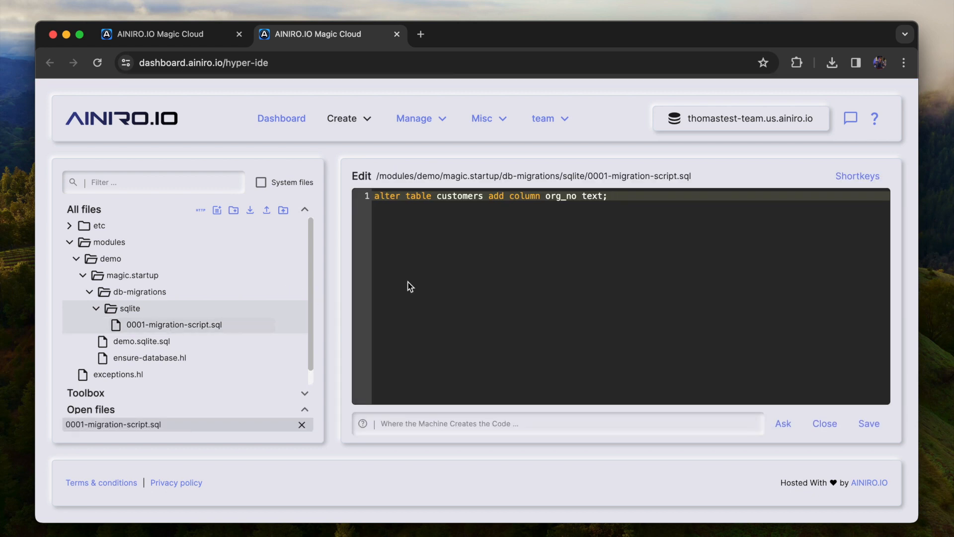
drag(530, 264, 261, 157)
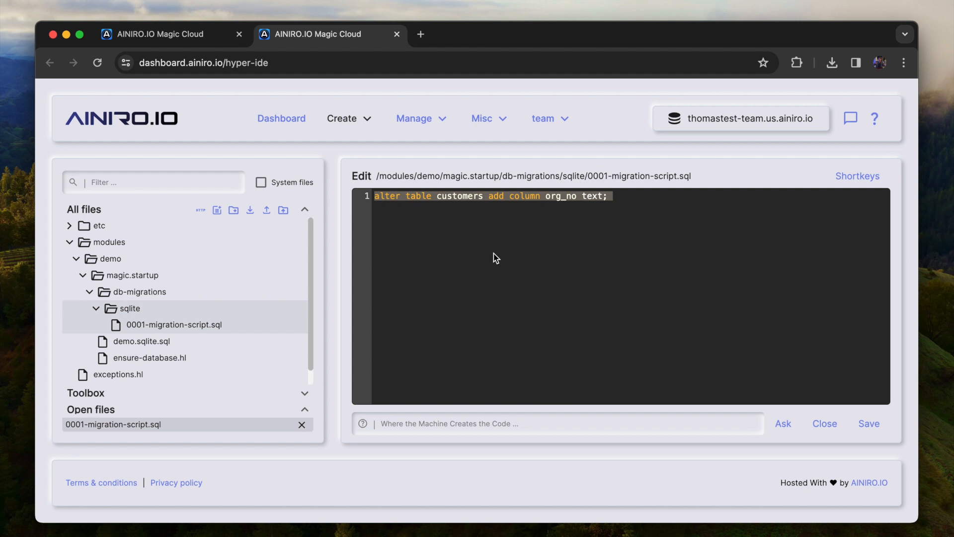
Close the Hyper IDE browser tab and switch the demo database to the SQL view.
key(super+w)
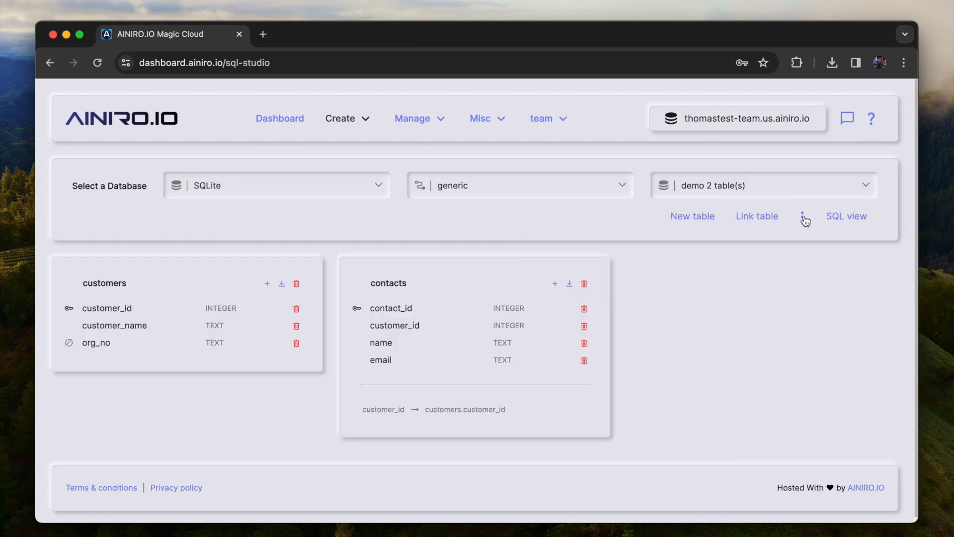
click(802, 217)
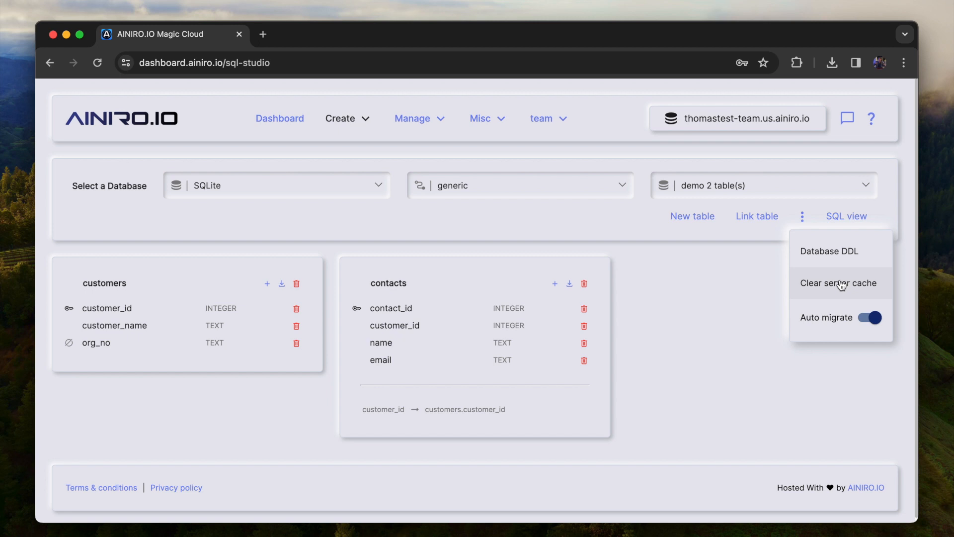
click(847, 216)
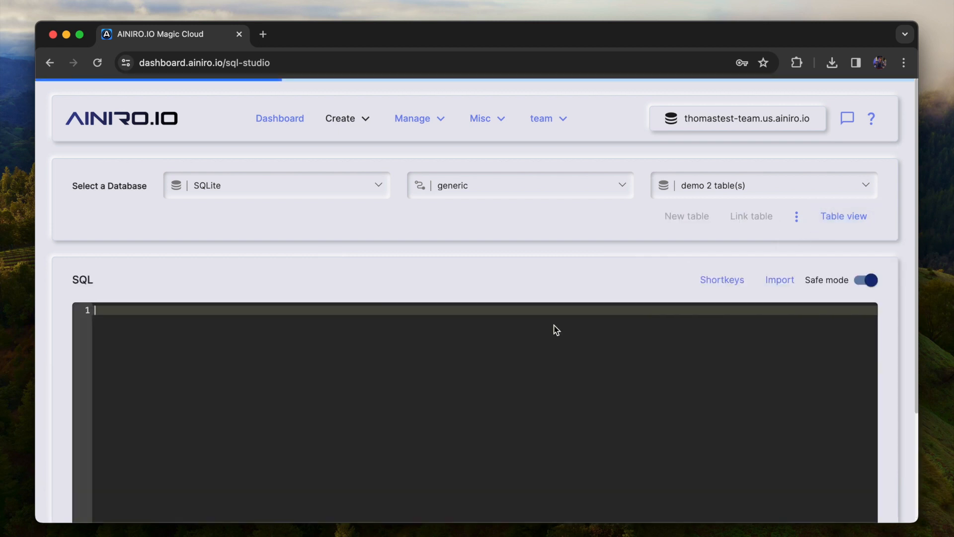
scroll(432, 379, down, 3)
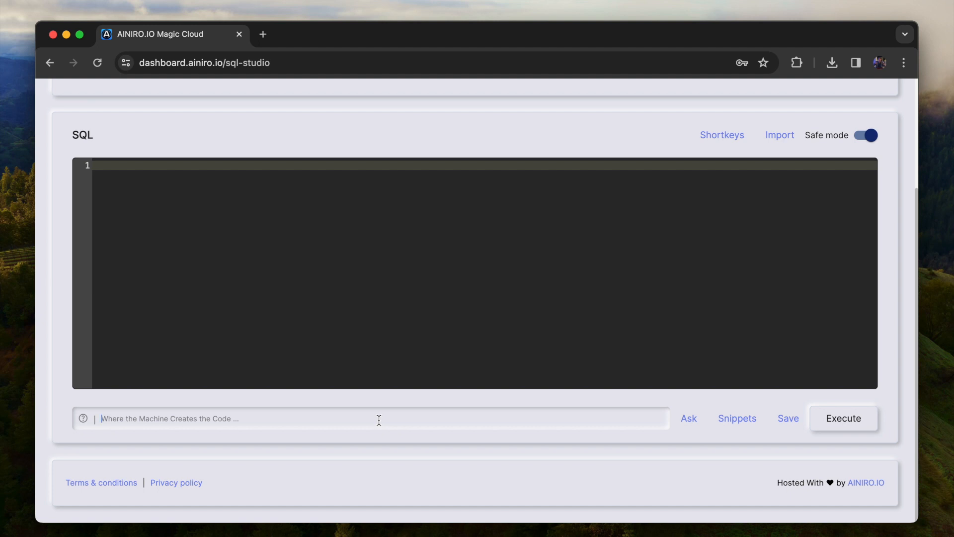
scroll(558, 355, up, 3)
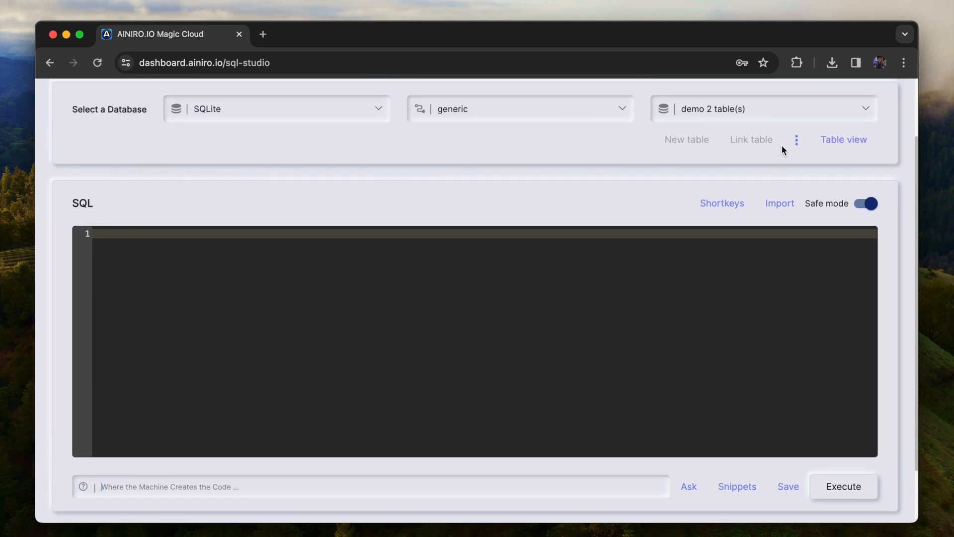
click(797, 139)
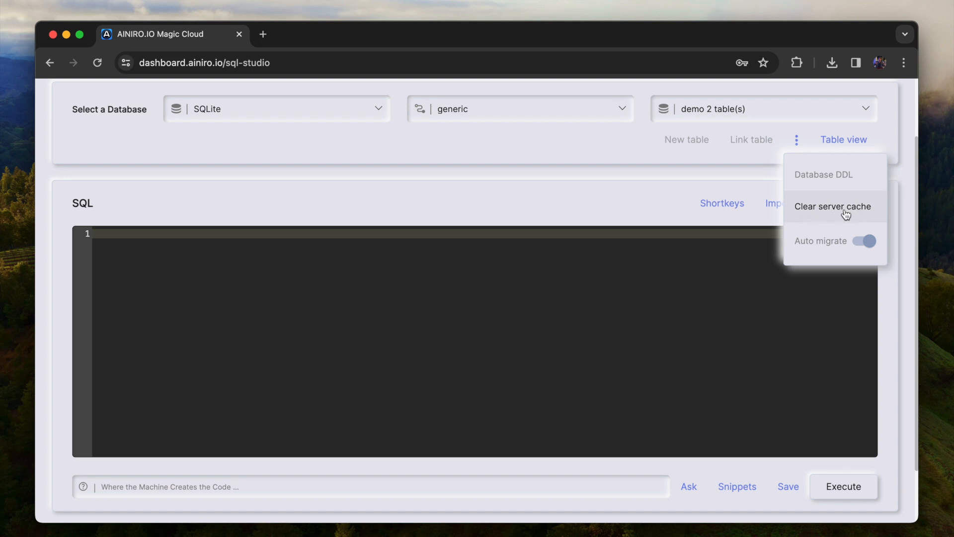
click(560, 355)
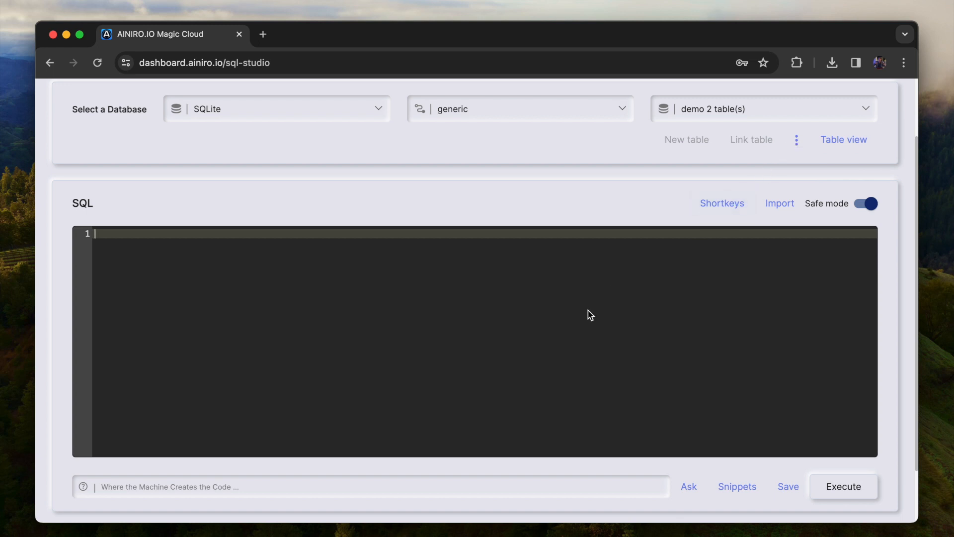
Write the query "select * from customers" using autocomplete for the table name, and execute it.
text(select * from)
key(ctrl+space)
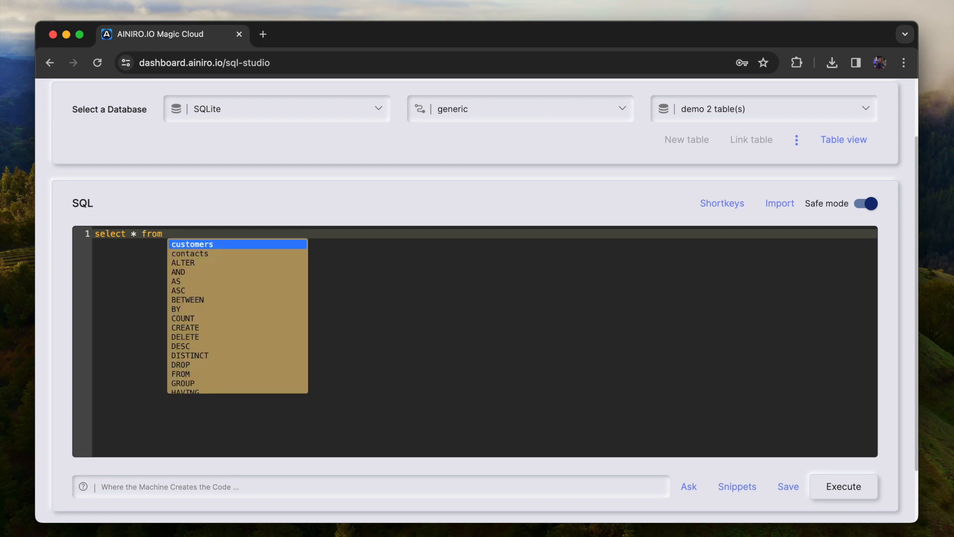
key(Return)
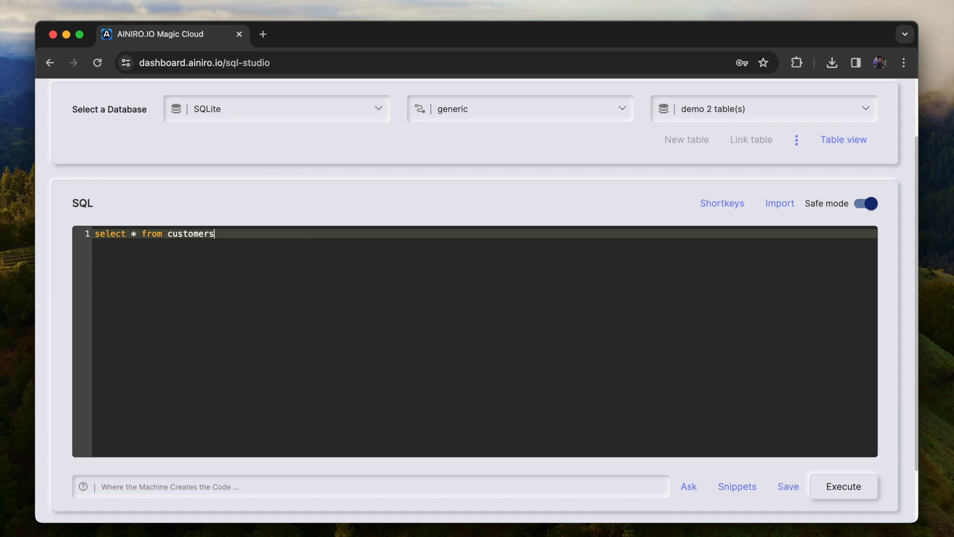
key(F5)
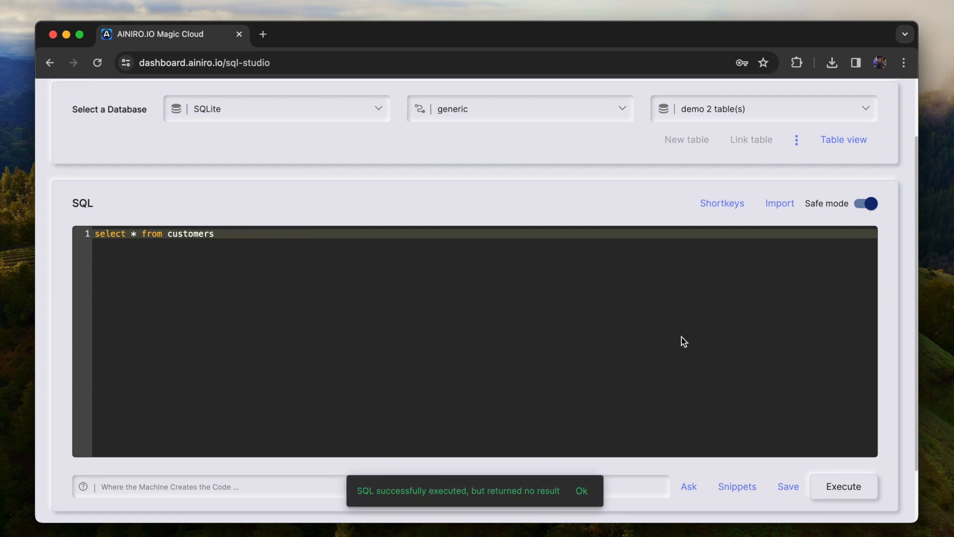
Replace the query with an insert into customers that sets customer_name to 'Acme, Inc.', and execute it.
scroll(681, 337, down, 3)
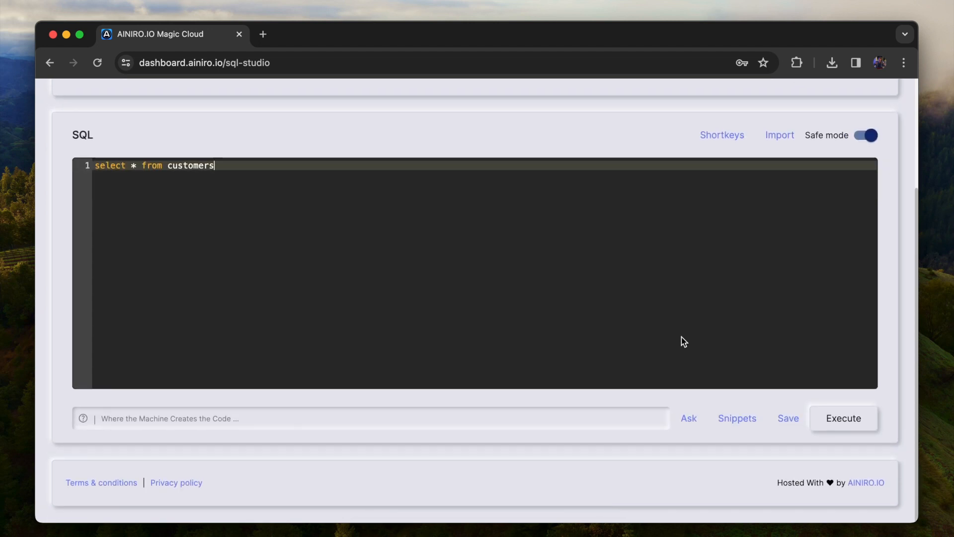
key(super+a)
text(insert into customers (customer_name) values ())
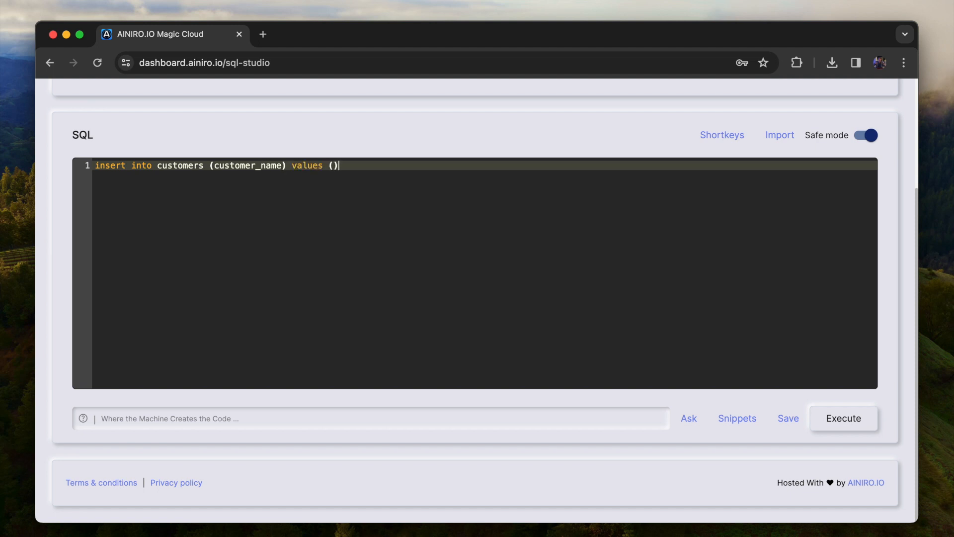
text('Acme, Inc.)
key(F5)
Undo the editor back to the earlier select statement, complete it as "select * from customers", and run it again.
key(super+z)
key(super+z)
key(super+z)
key(super+z)
key(super+z)
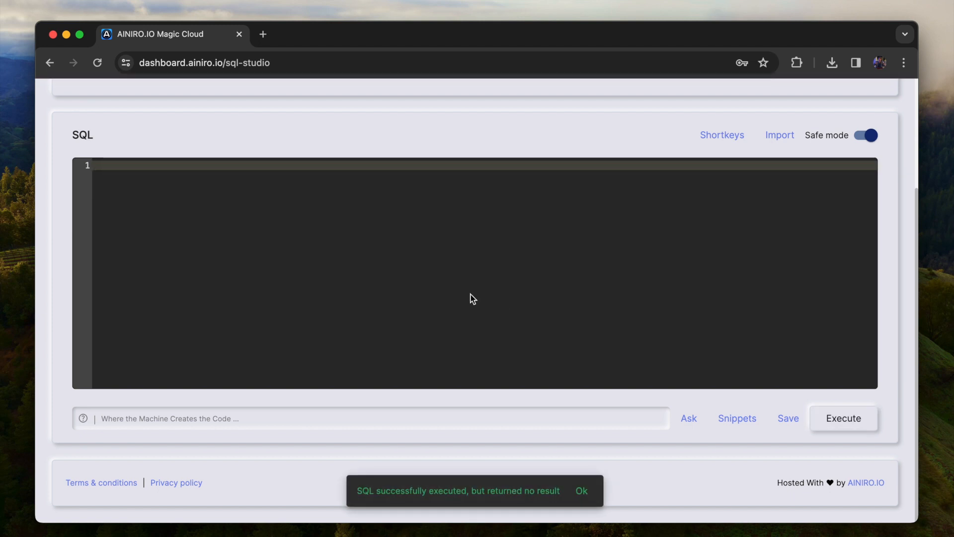
key(super+shift+z)
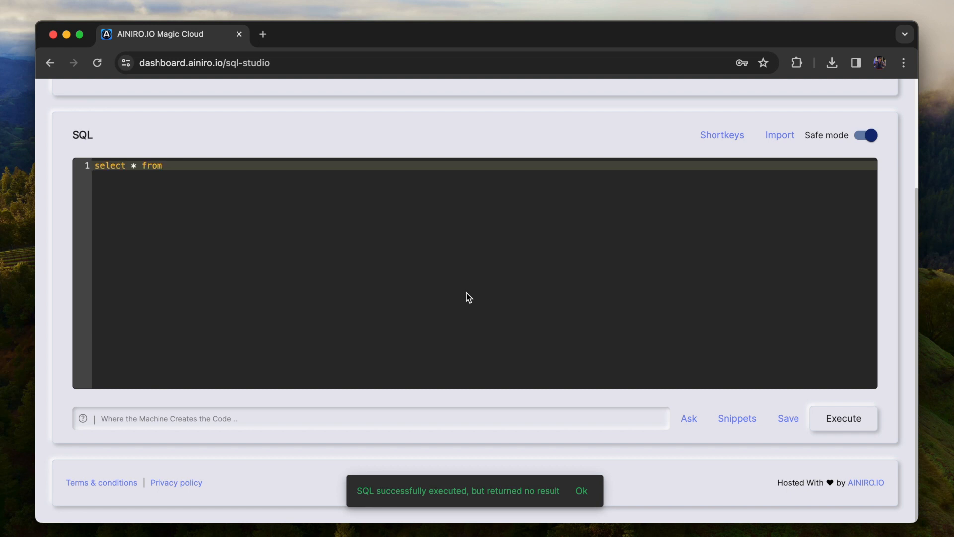
text(cus)
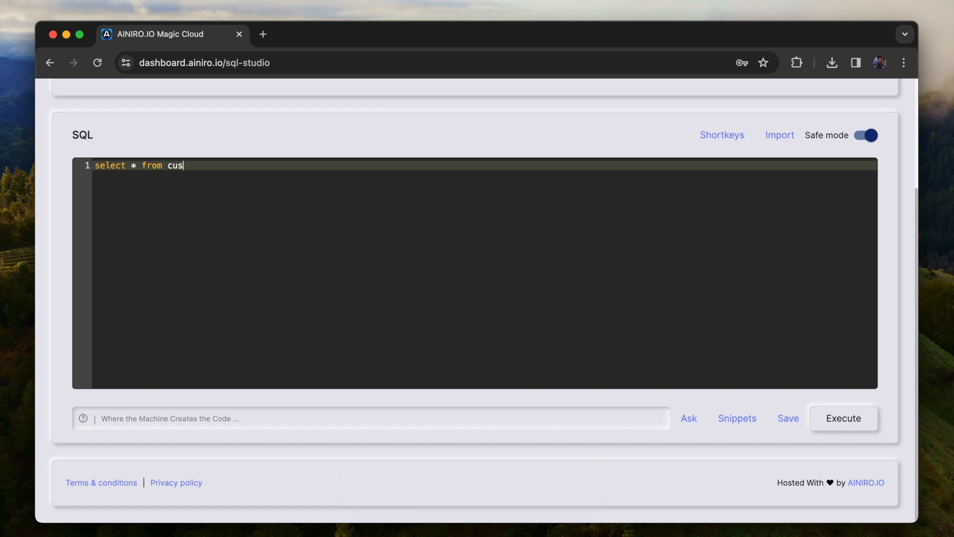
key(Return)
key(F5)
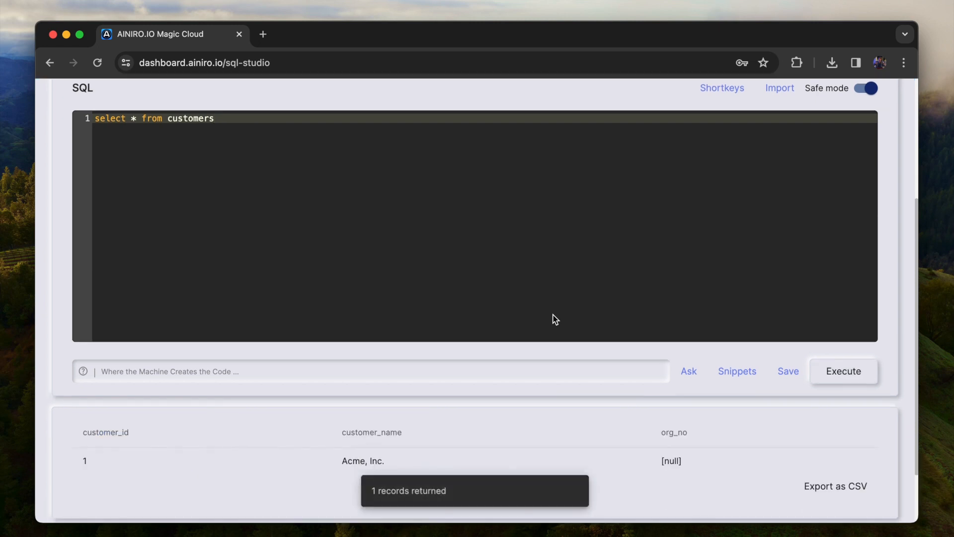
Save the current customers query as a snippet named my-snippet.
scroll(553, 314, down, 2)
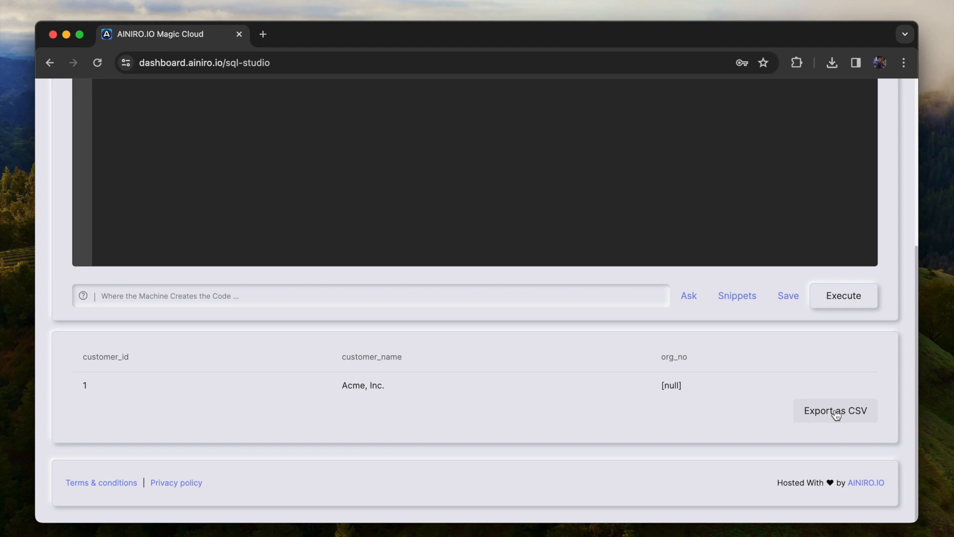
scroll(835, 414, up, 3)
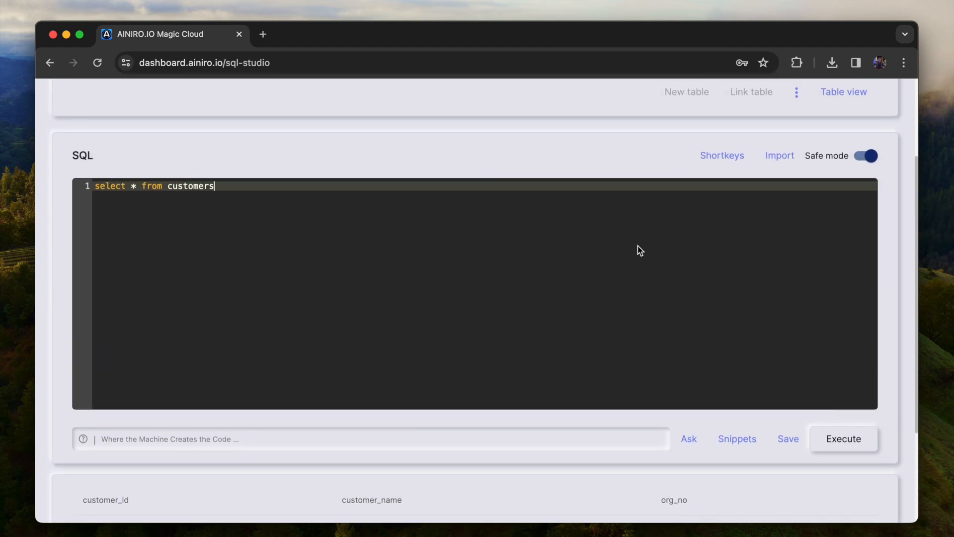
click(787, 440)
text(my-snippet)
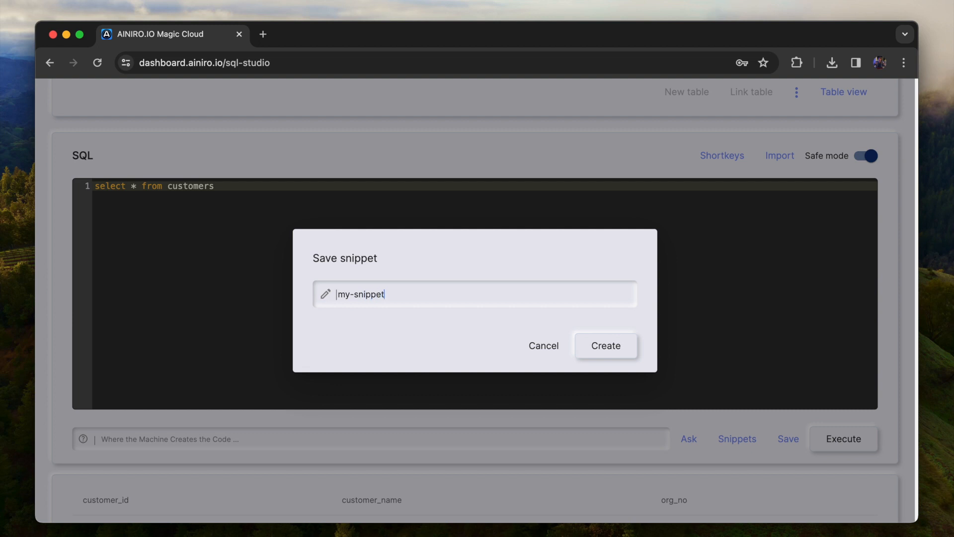
key(Return)
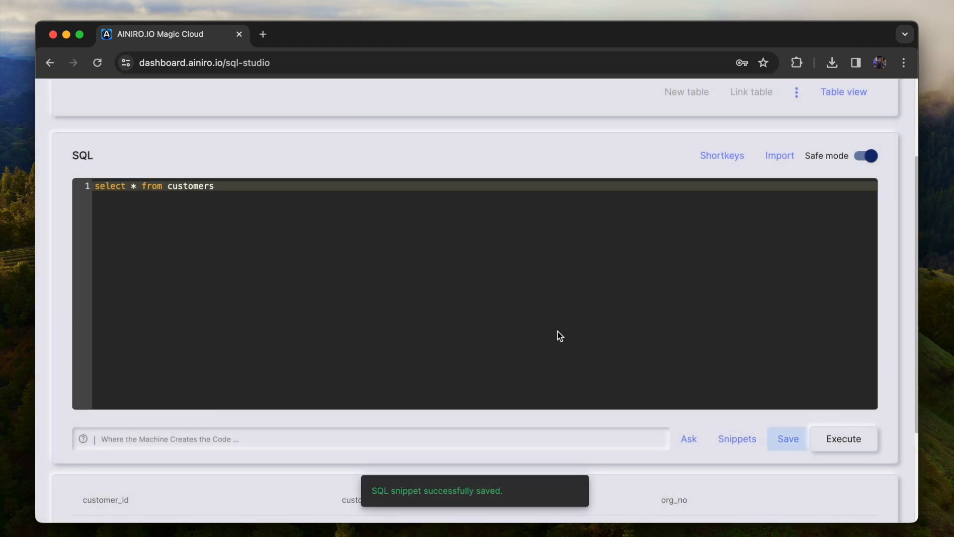
Reload SQL Studio, switch to the SQL view, and load the saved my-snippet into the editor.
key(super+r)
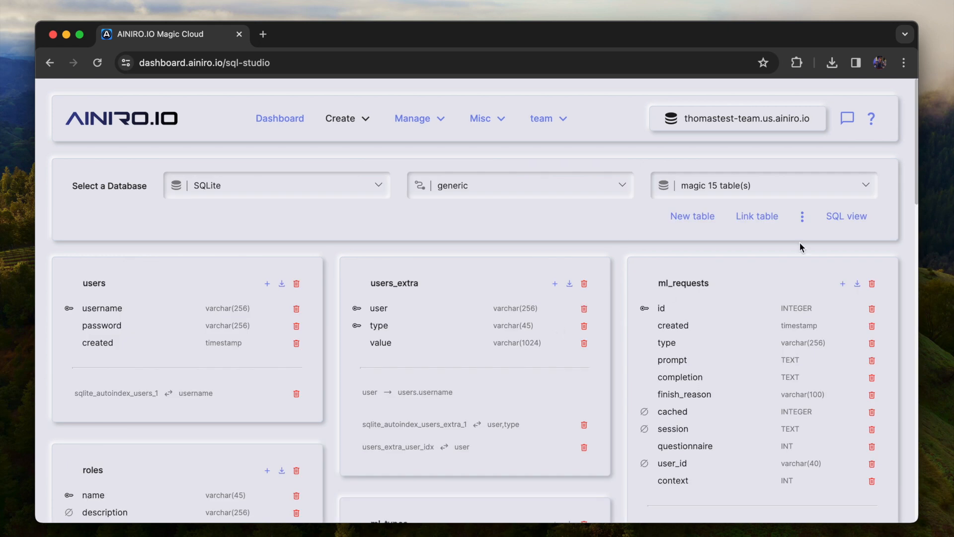
click(846, 217)
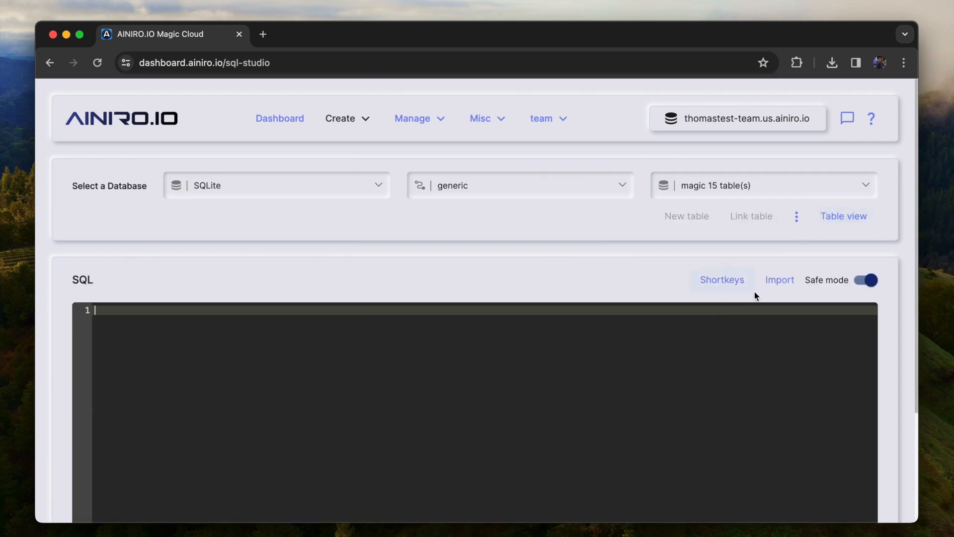
scroll(754, 294, down, 3)
click(739, 418)
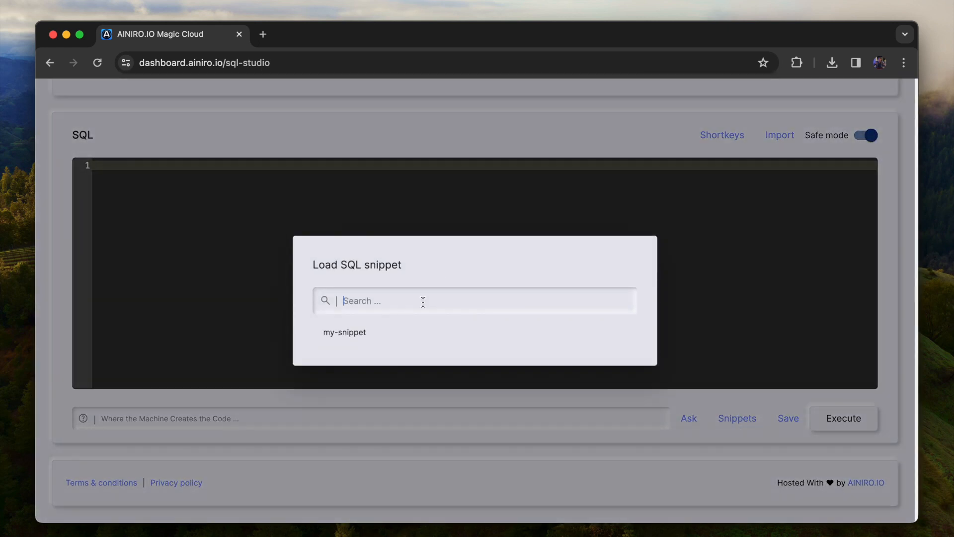
click(374, 333)
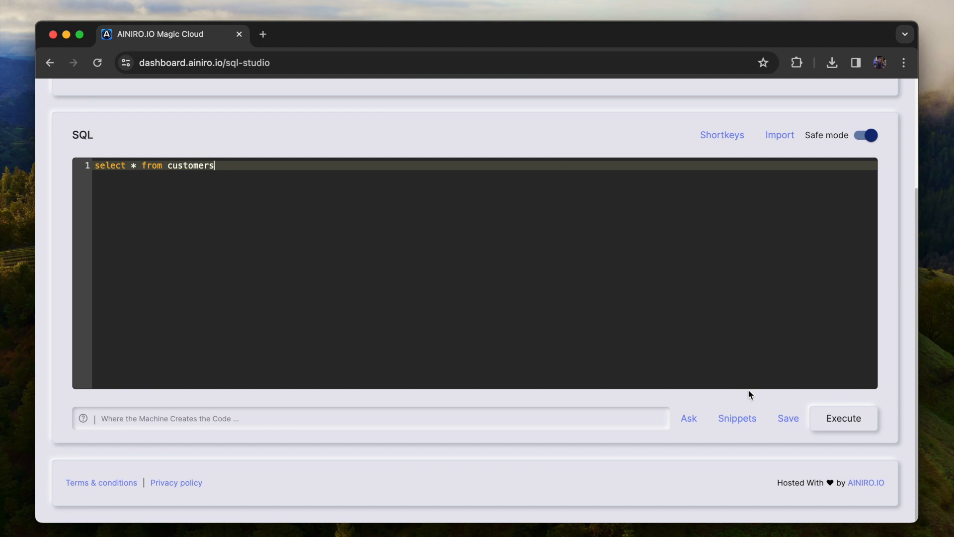
click(787, 419)
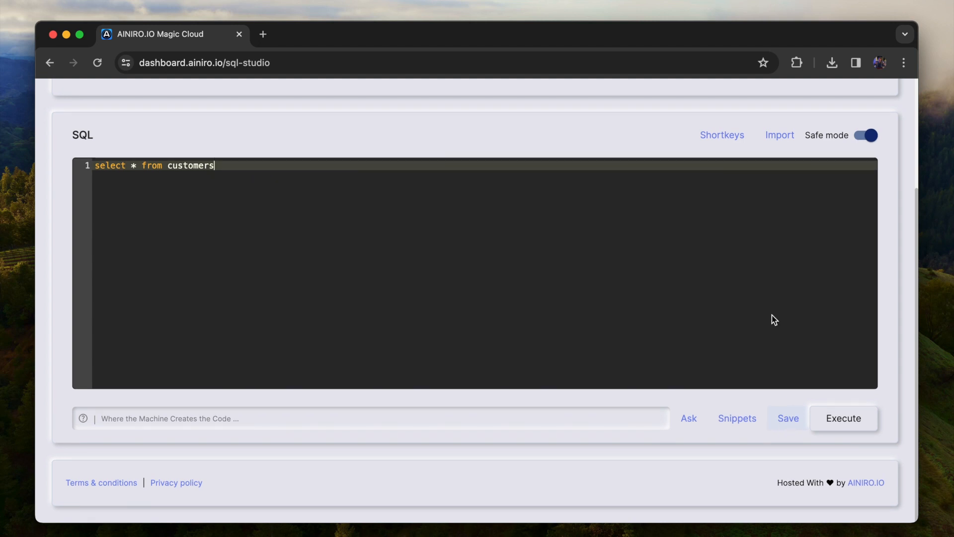
scroll(739, 268, up, 2)
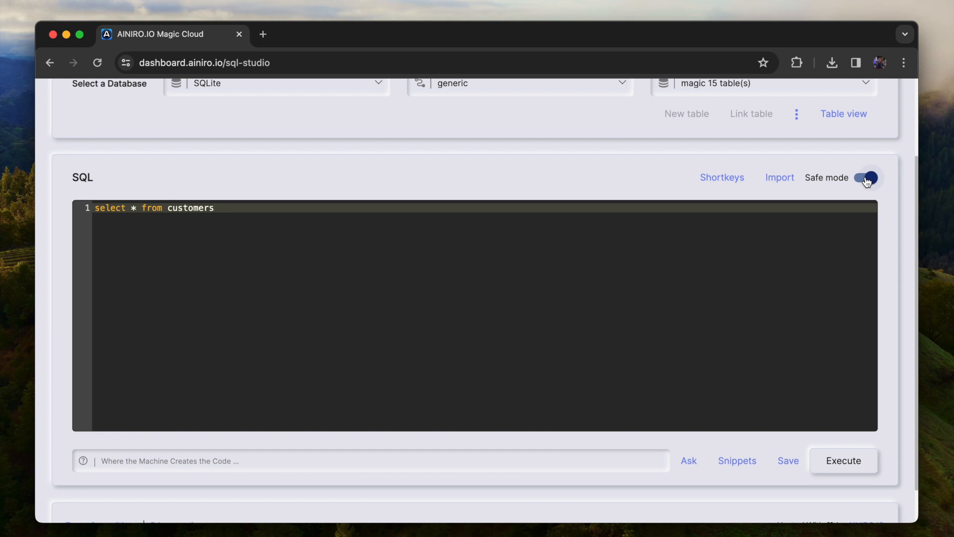
key(super+a)
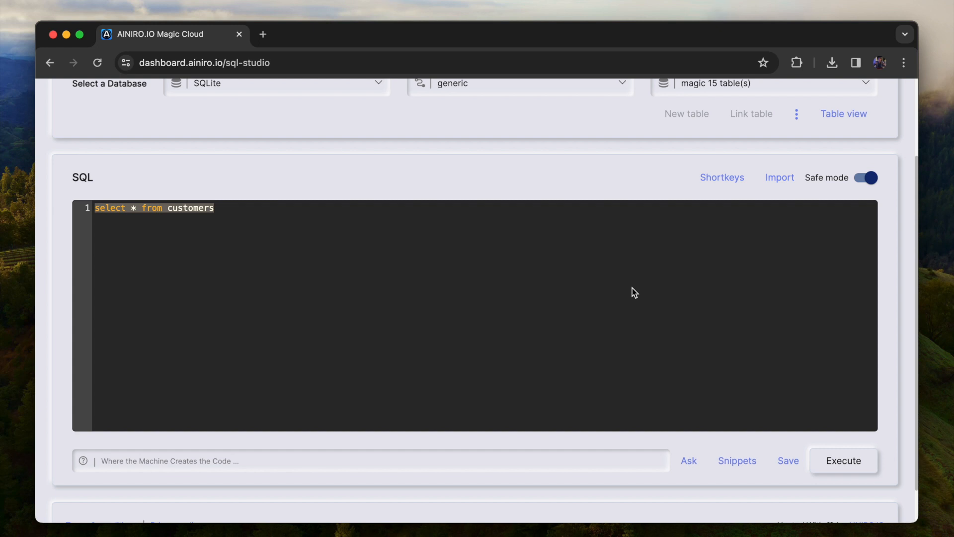
scroll(633, 287, down, 2)
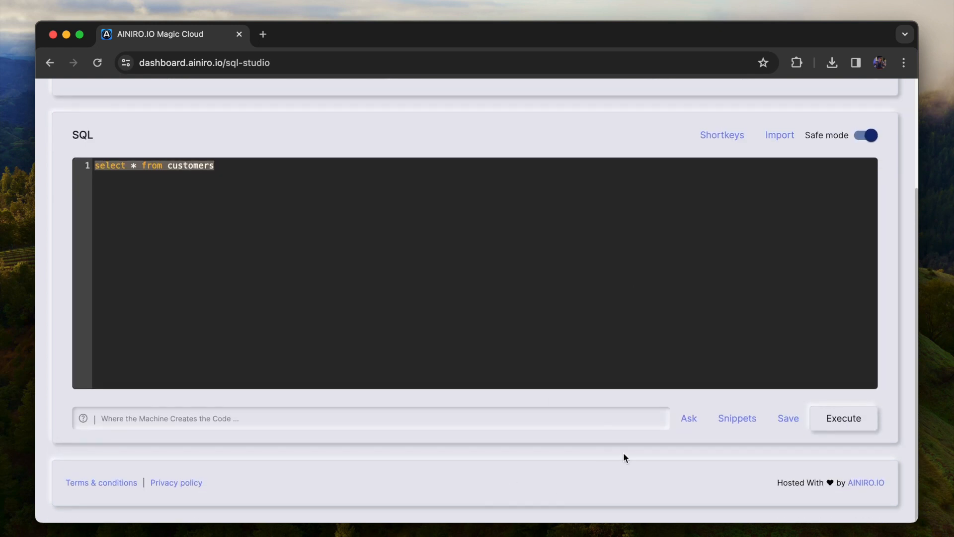
scroll(601, 467, up, 3)
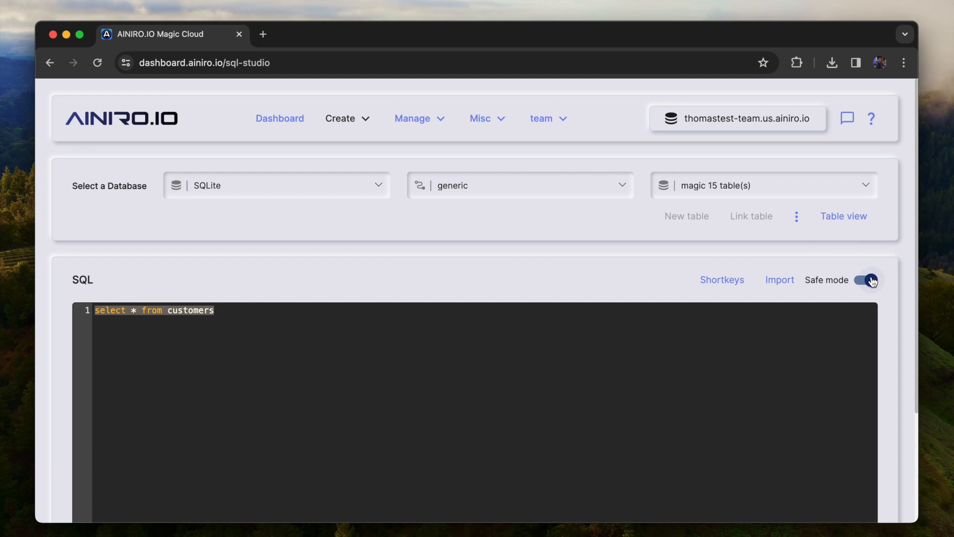
click(622, 356)
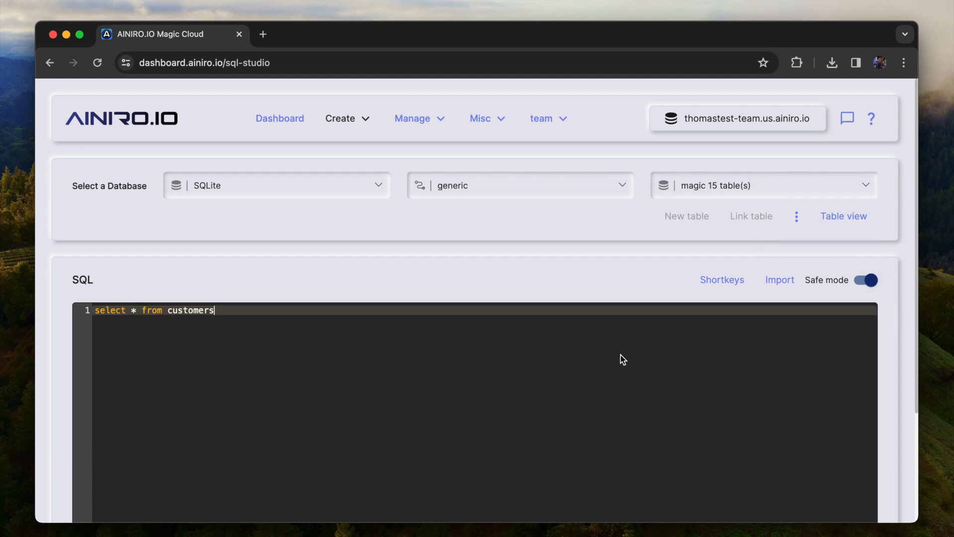
Replace the query with "select * from log_entries" and execute it on the magic database with safe mode on.
key(super+a)
text(select * from lo)
key(Return)
key(F5)
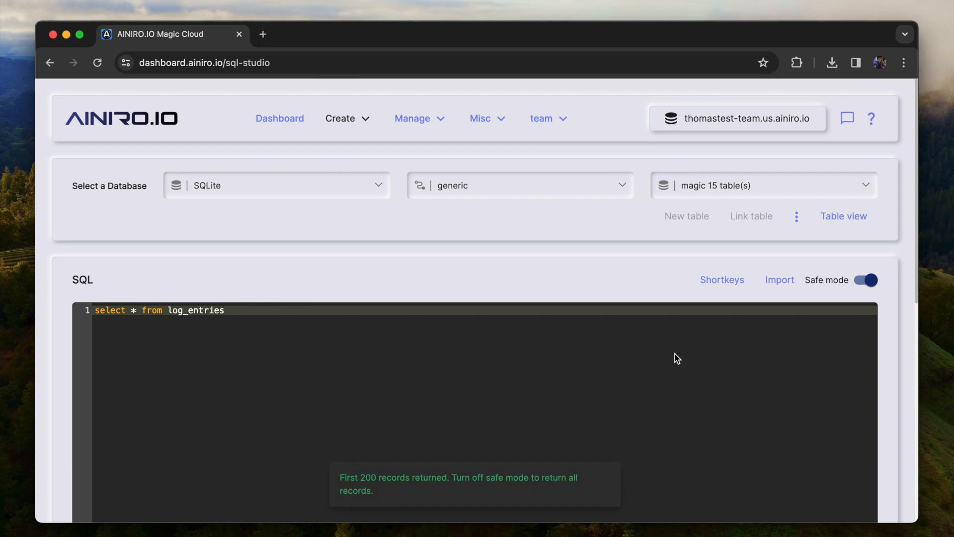
scroll(675, 354, down, 4)
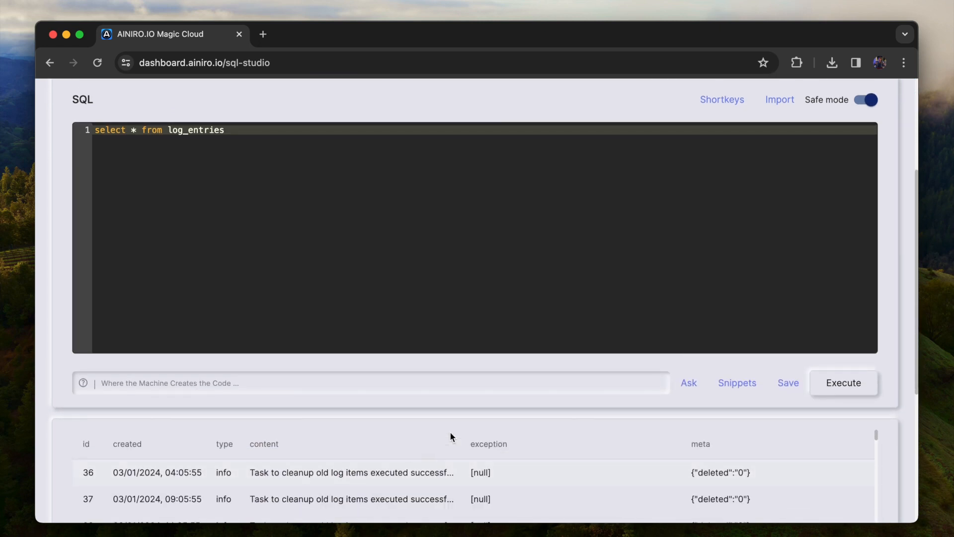
key(F5)
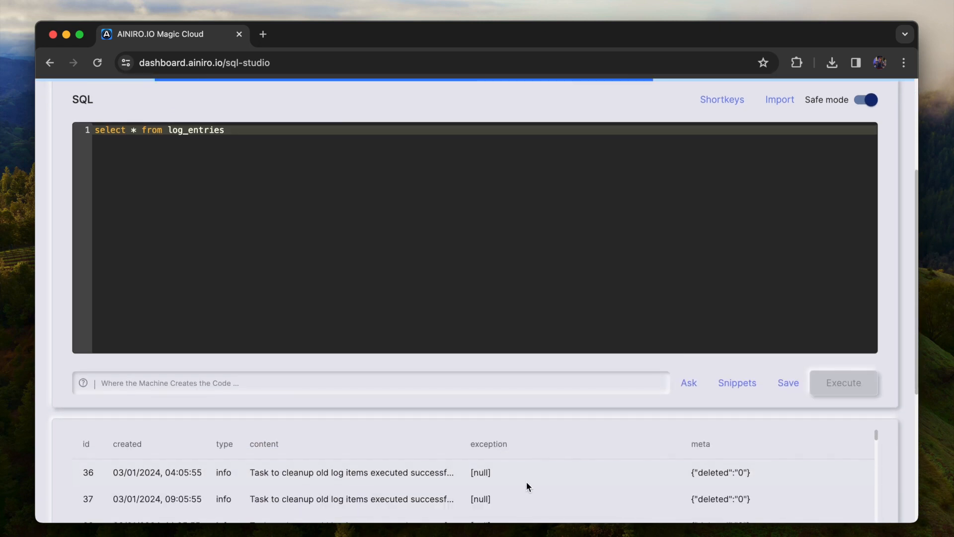
scroll(583, 401, up, 5)
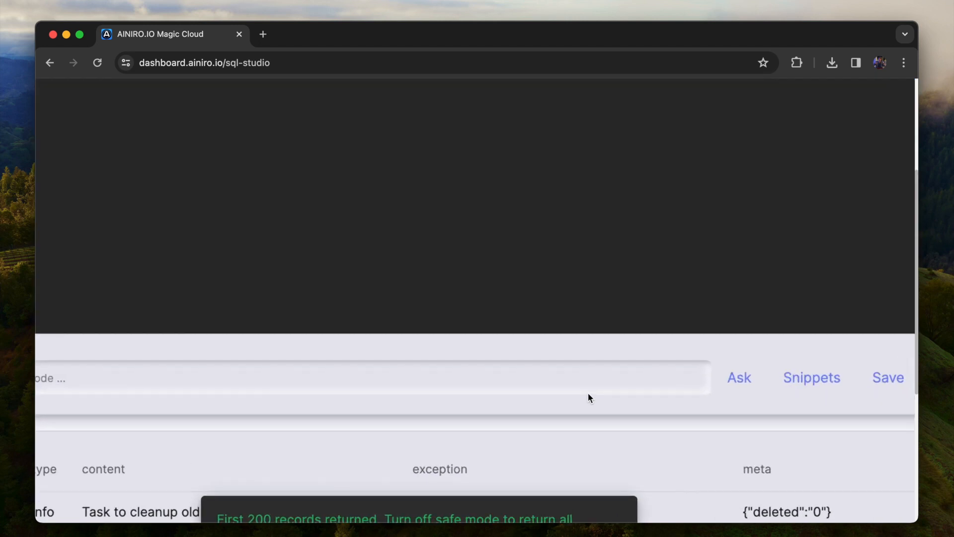
scroll(616, 394, left, 3)
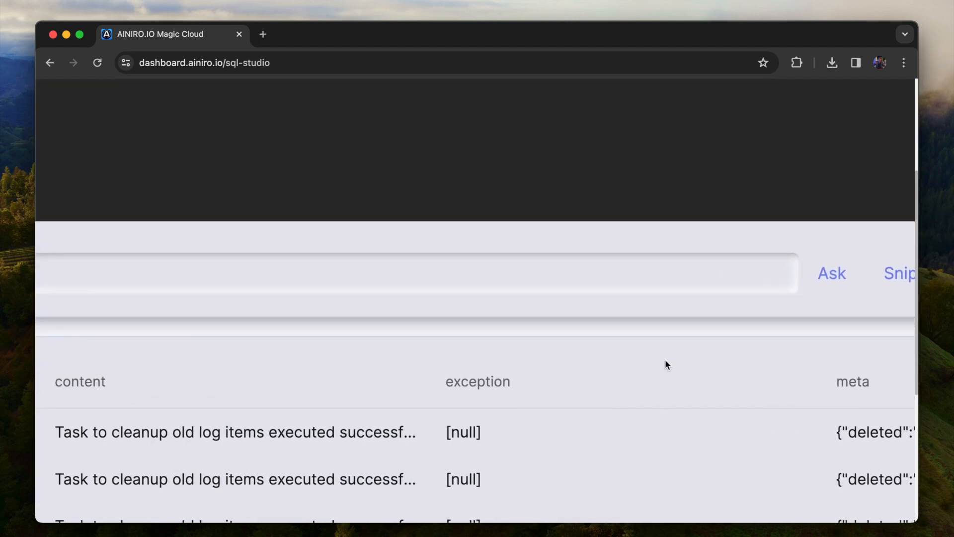
scroll(716, 286, right, 5)
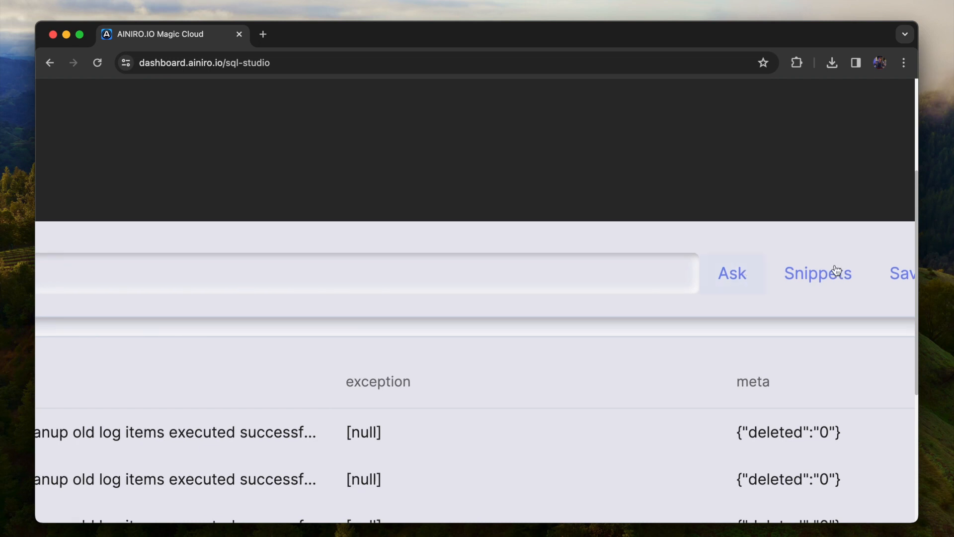
click(904, 276)
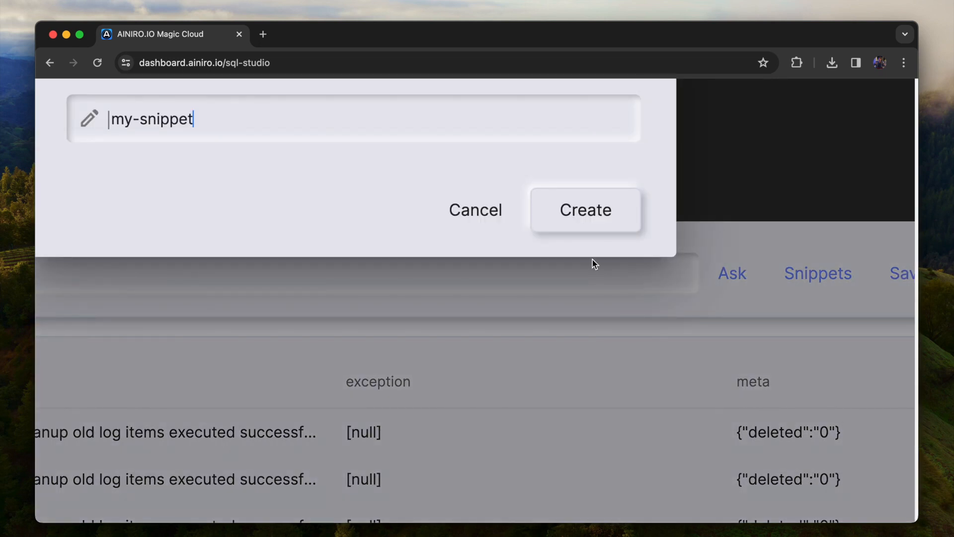
key(Escape)
scroll(585, 146, up, 9)
scroll(585, 146, left, 9)
scroll(586, 146, down, 8)
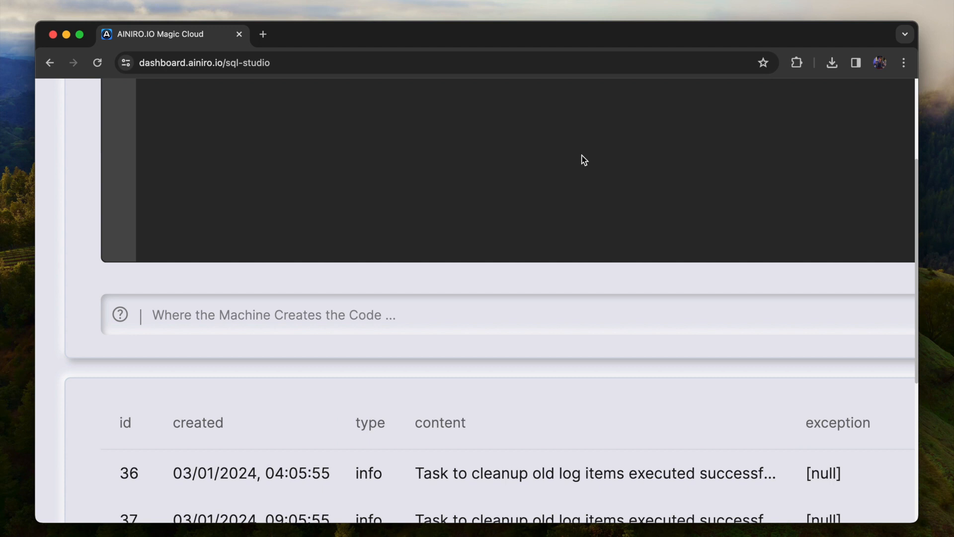
Run the log_entries query with safe mode on, rerun it with safe mode off, and re-enable safe mode.
key(F5)
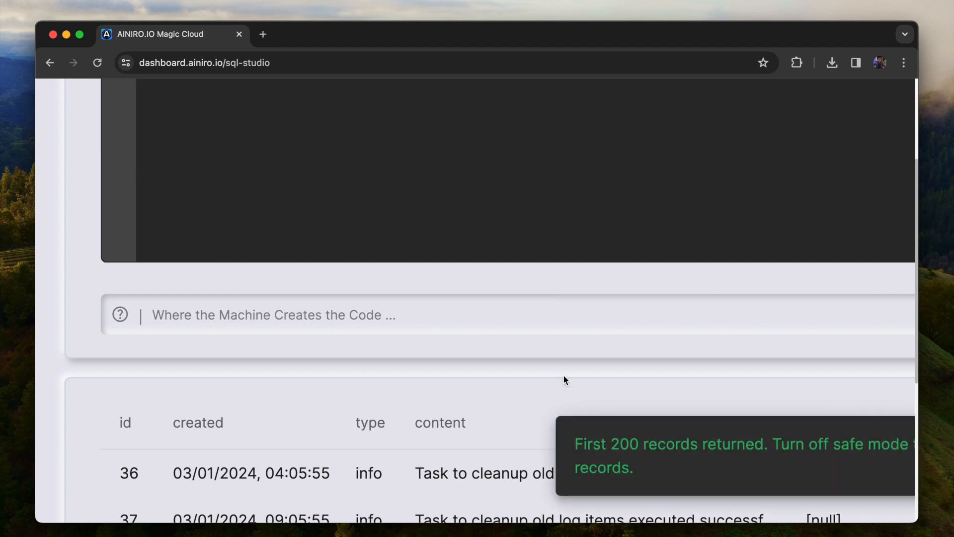
scroll(564, 379, right, 5)
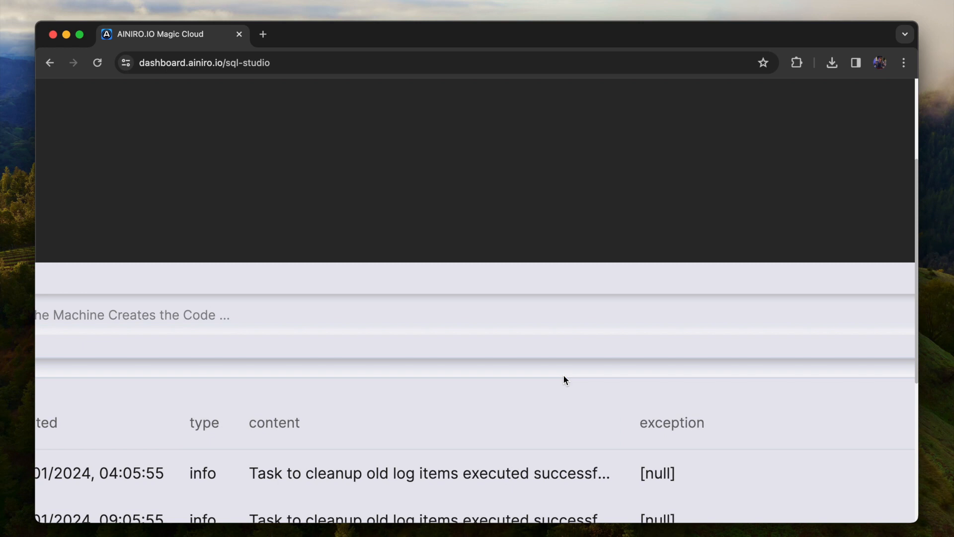
scroll(564, 376, down, 5)
click(869, 122)
key(F5)
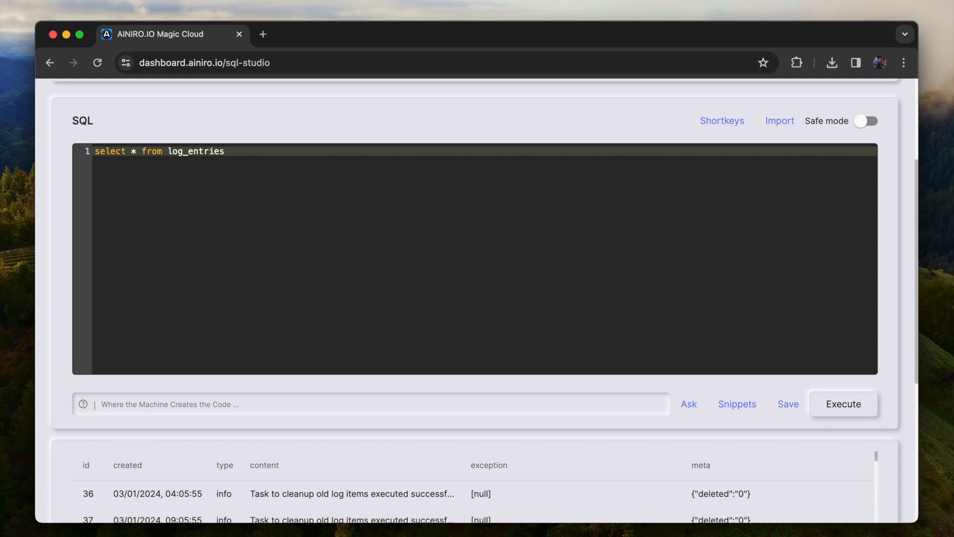
click(866, 121)
Open and cancel the SQL file import picker, and view the SQL editor's list of shortkeys.
scroll(780, 127, up, 2)
click(780, 191)
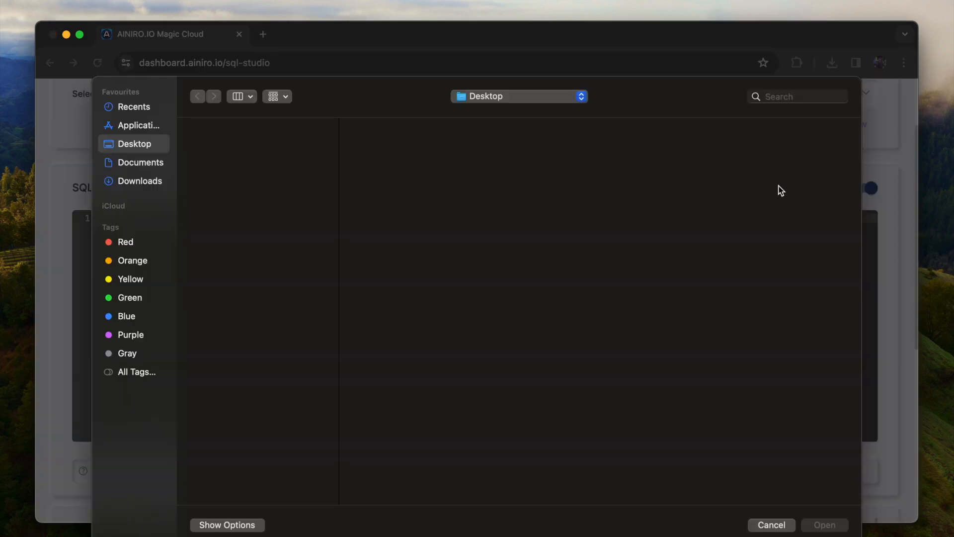
key(Escape)
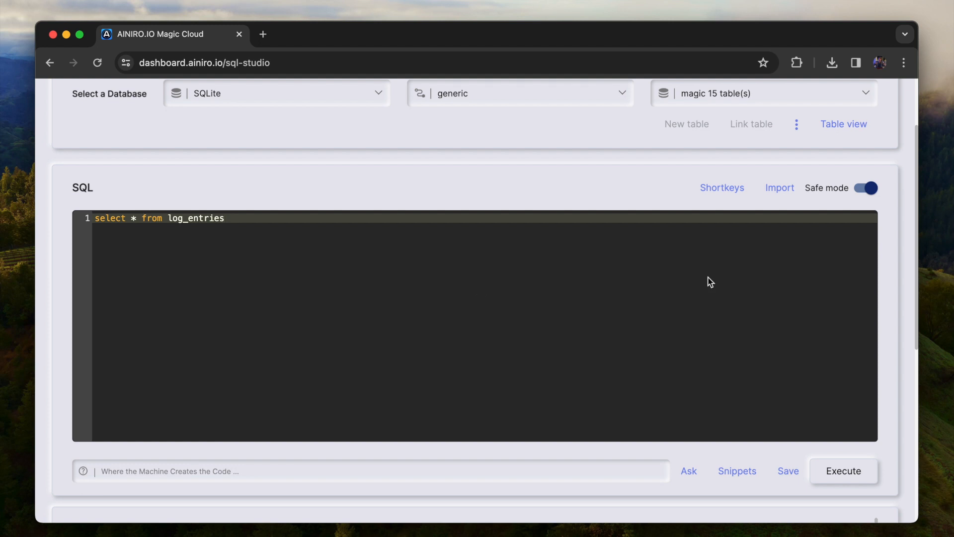
click(725, 189)
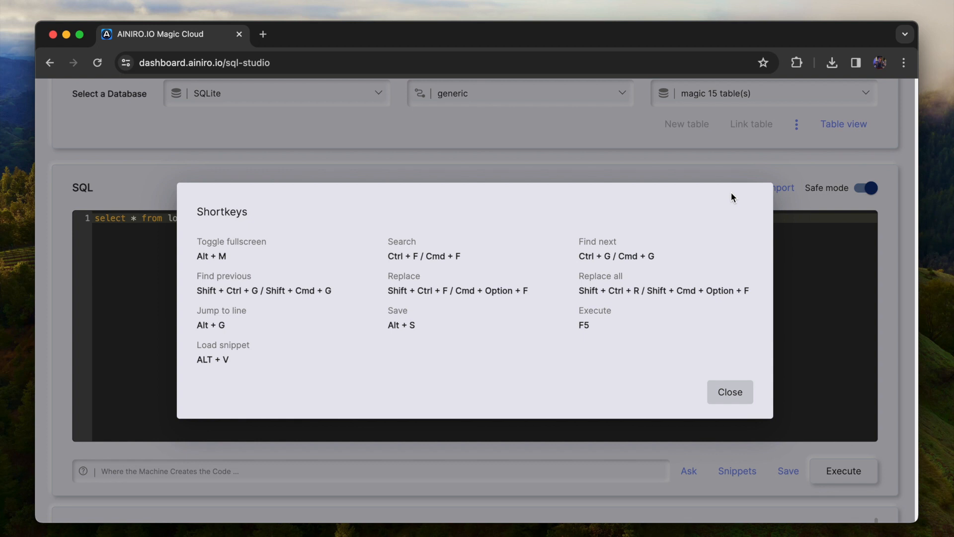
click(591, 166)
Switch the selected database in SQL Studio from magic to demo.
scroll(591, 166, up, 2)
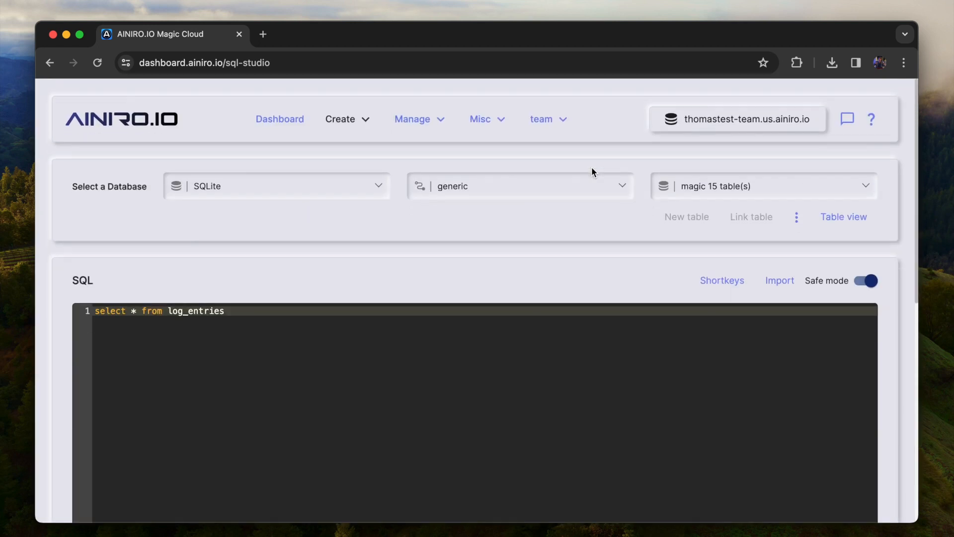
click(711, 189)
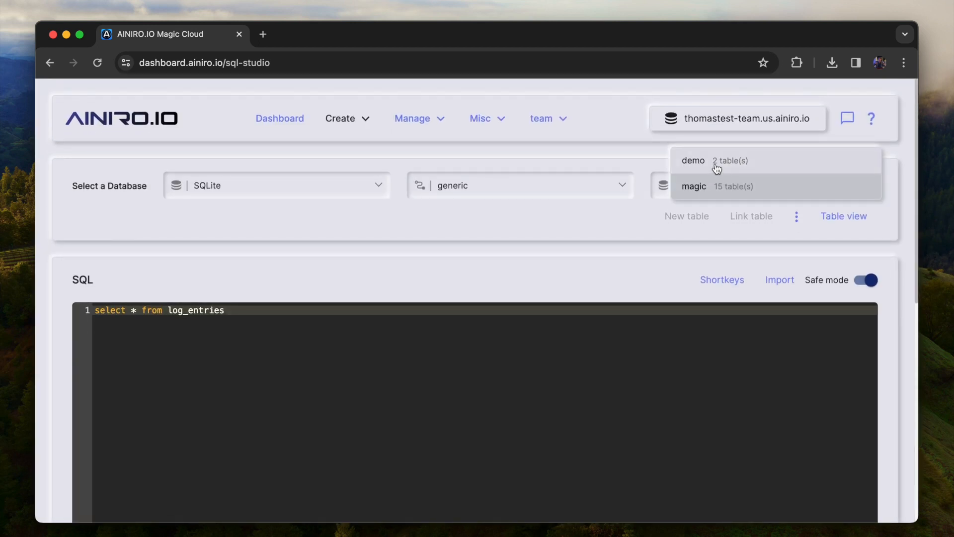
click(716, 166)
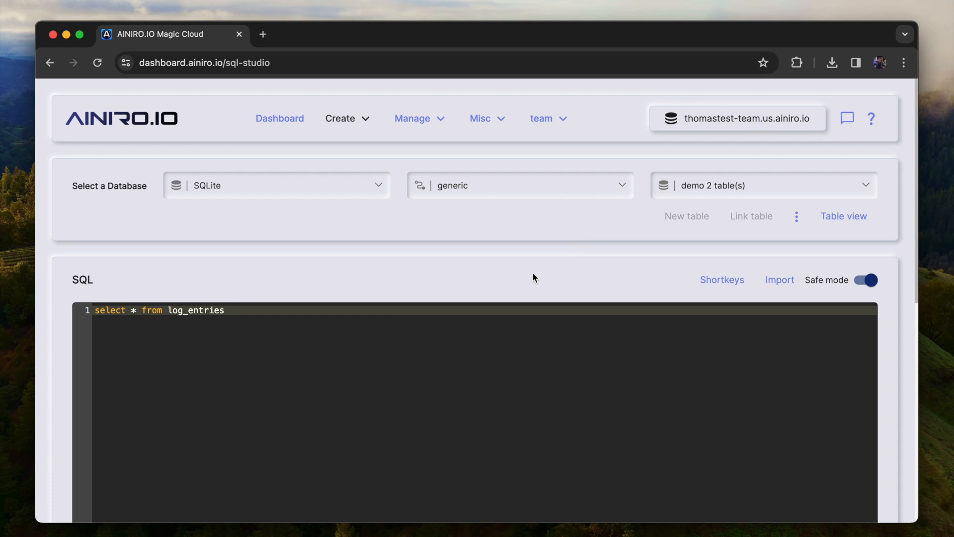
Generate endpoints for all tables of the SQLite demo database in the Endpoint Generator, keeping the default configuration.
click(343, 118)
click(348, 184)
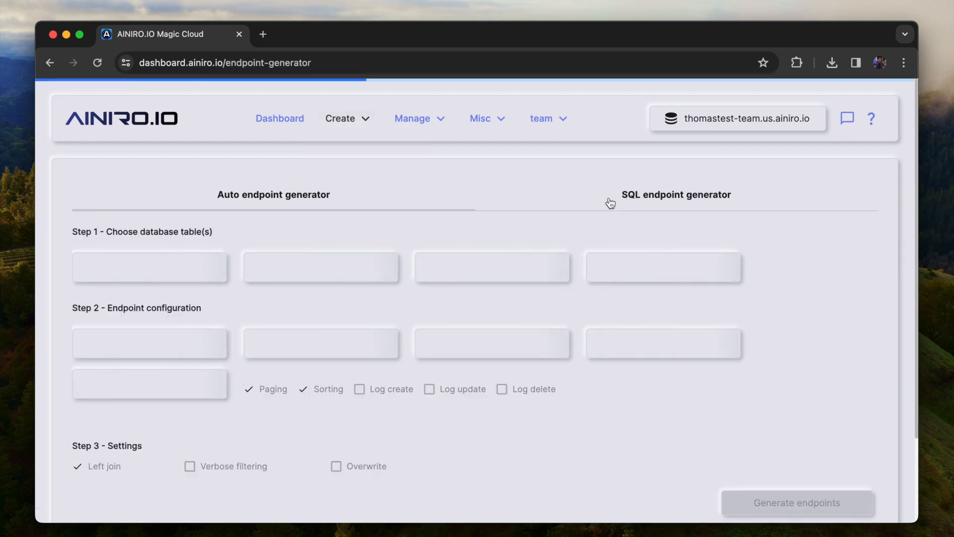
click(520, 274)
click(586, 227)
click(637, 268)
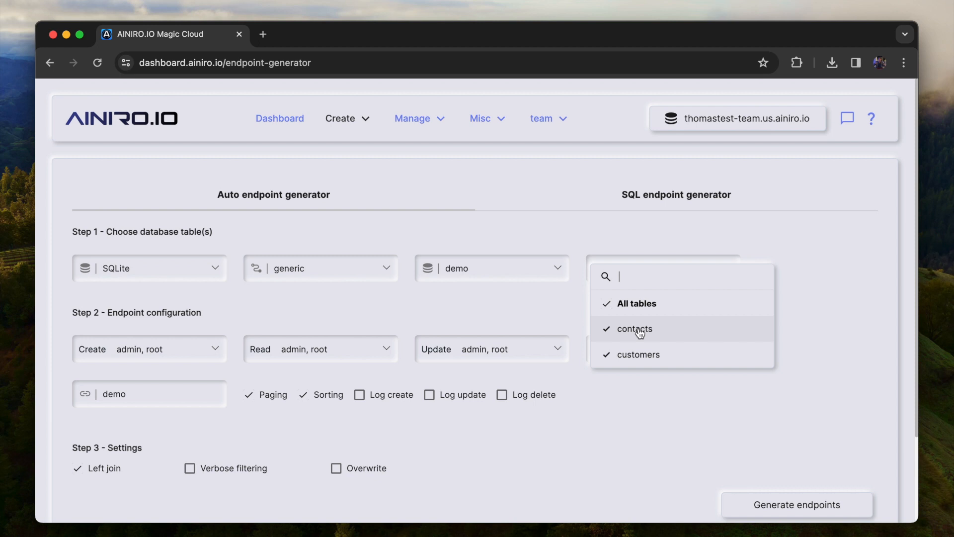
click(632, 397)
click(790, 509)
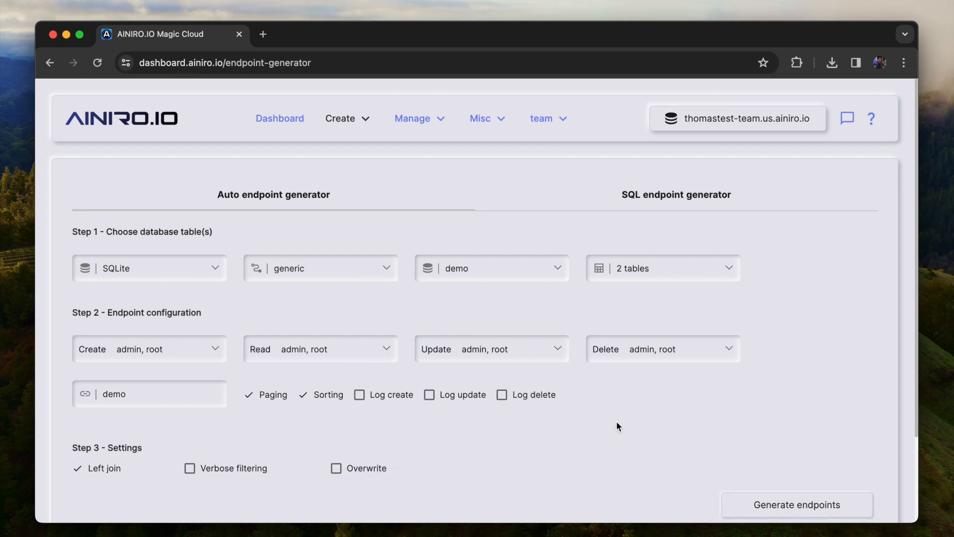
Open the generated customers.get.hl file from the modules/demo folder in Hyper IDE.
click(341, 119)
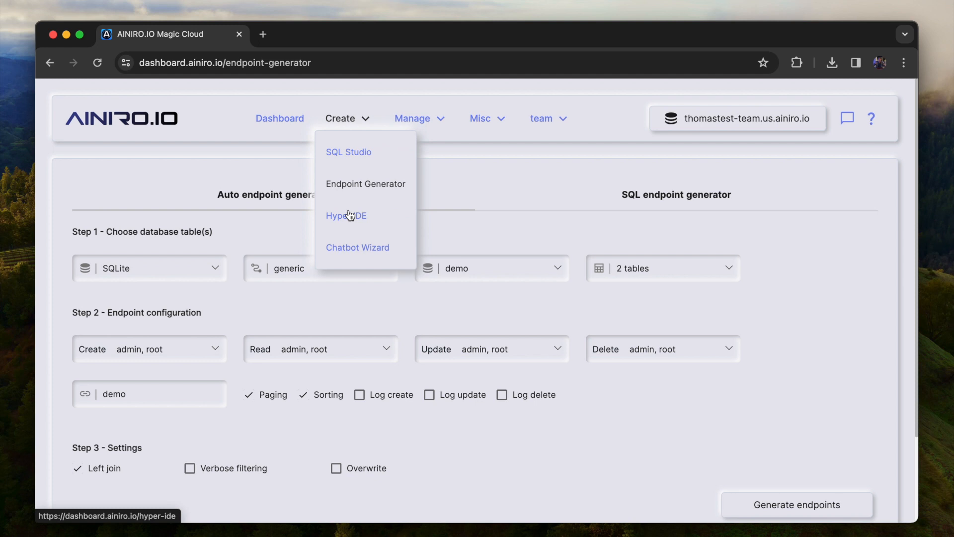
click(348, 214)
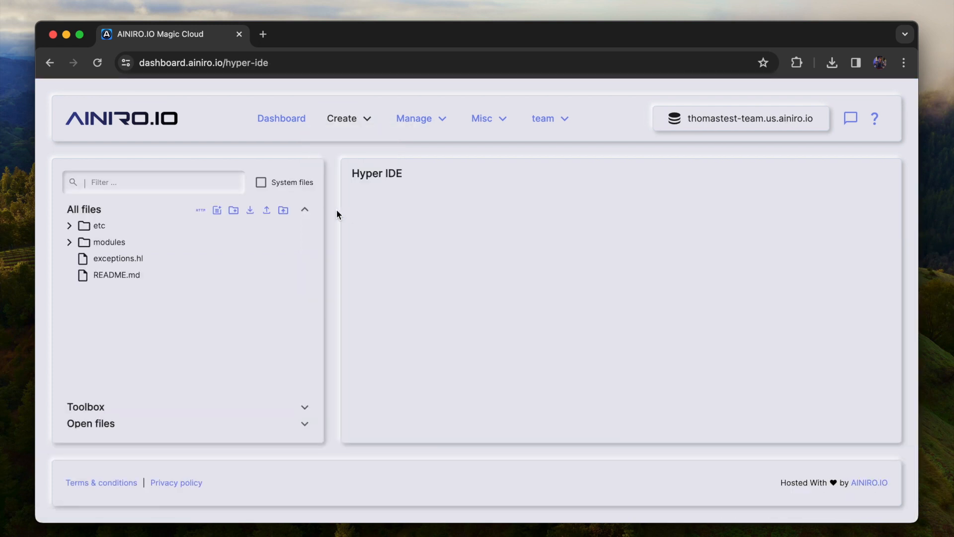
click(118, 247)
click(128, 261)
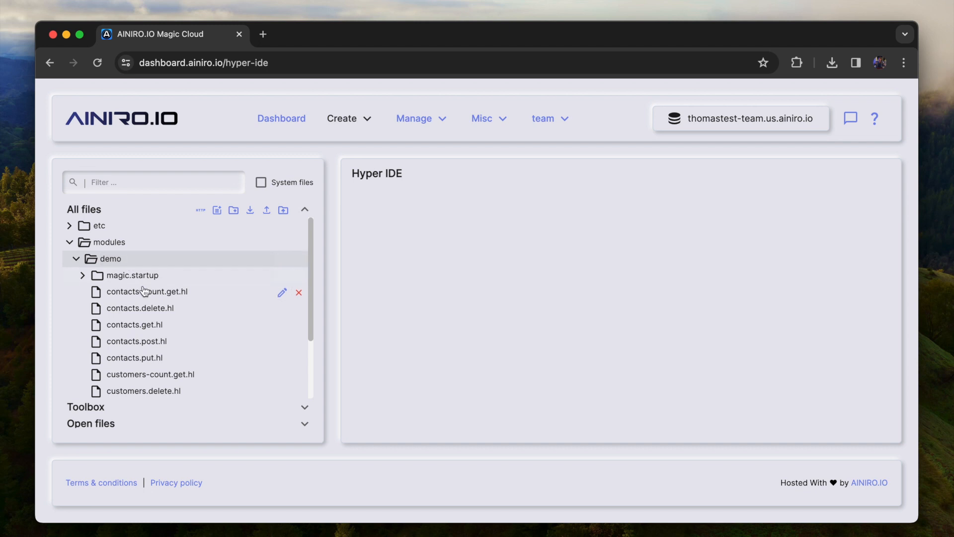
scroll(162, 301, down, 1)
scroll(163, 300, down, 1)
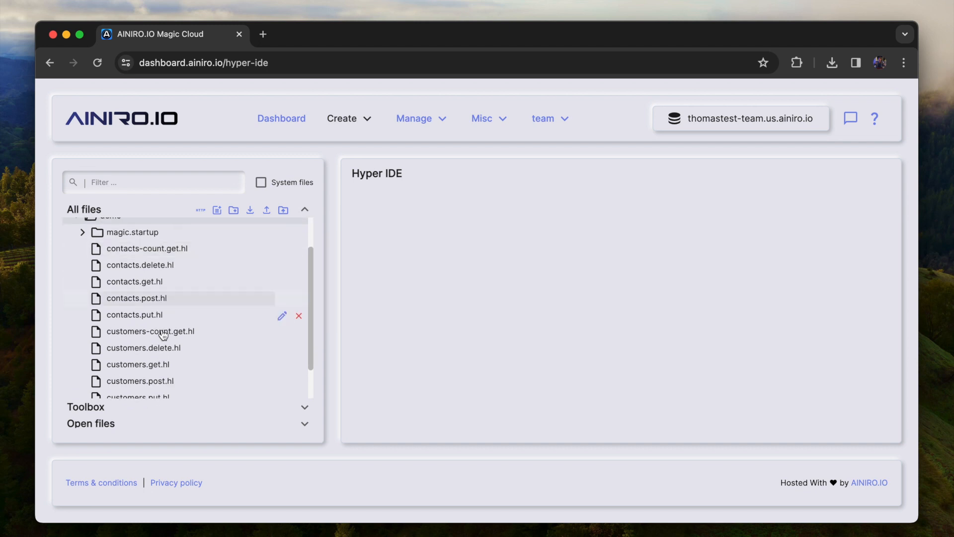
scroll(160, 362, down, 1)
click(167, 344)
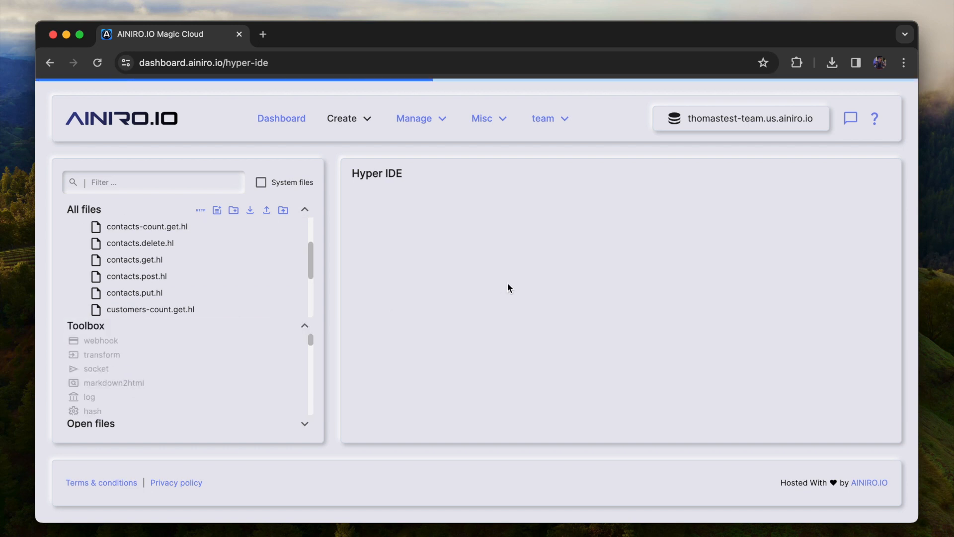
click(159, 313)
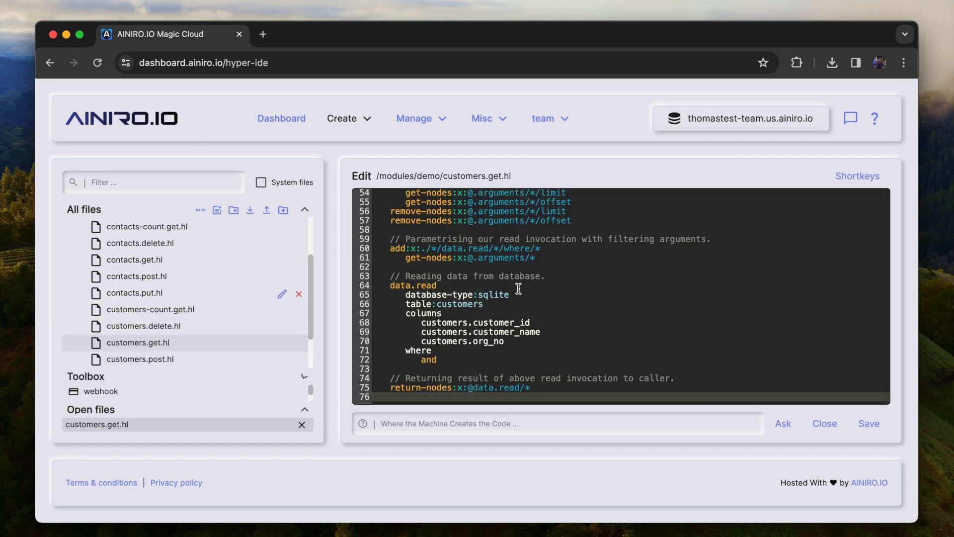
Execute customers.get.hl without any arguments and dismiss the result.
click(584, 311)
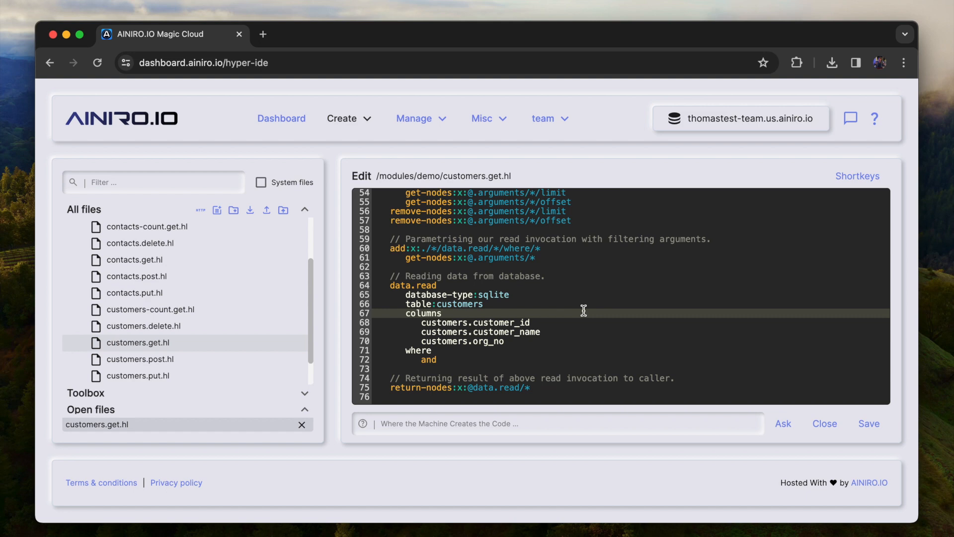
key(F5)
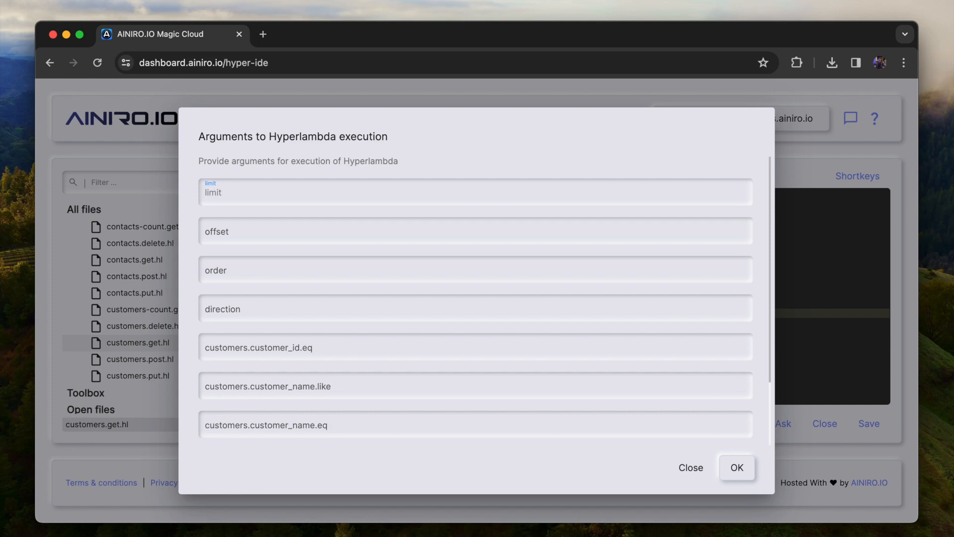
key(Return)
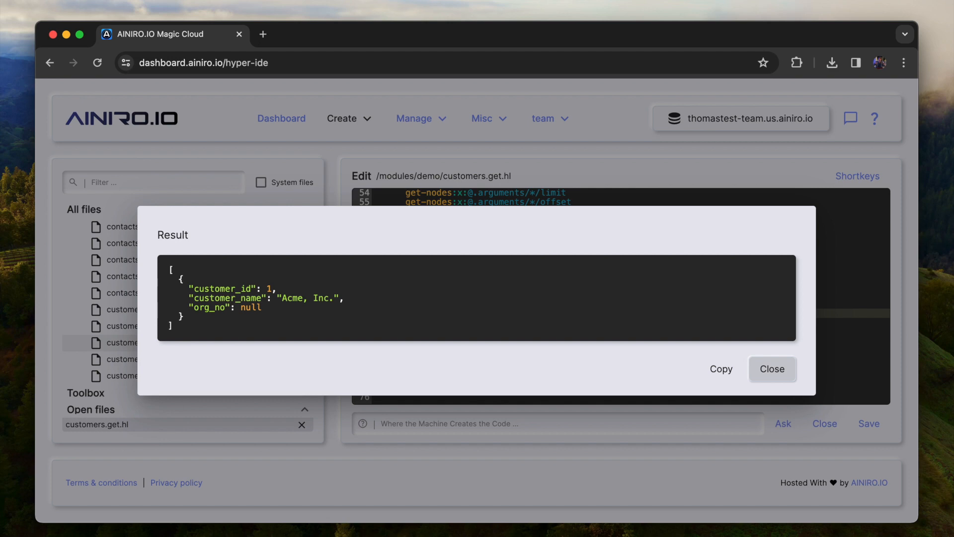
key(Escape)
Open customers.post.hl and execute it with customer_name "Howdy Foo Bar Inc." and org_no "weryigsd345345".
click(167, 360)
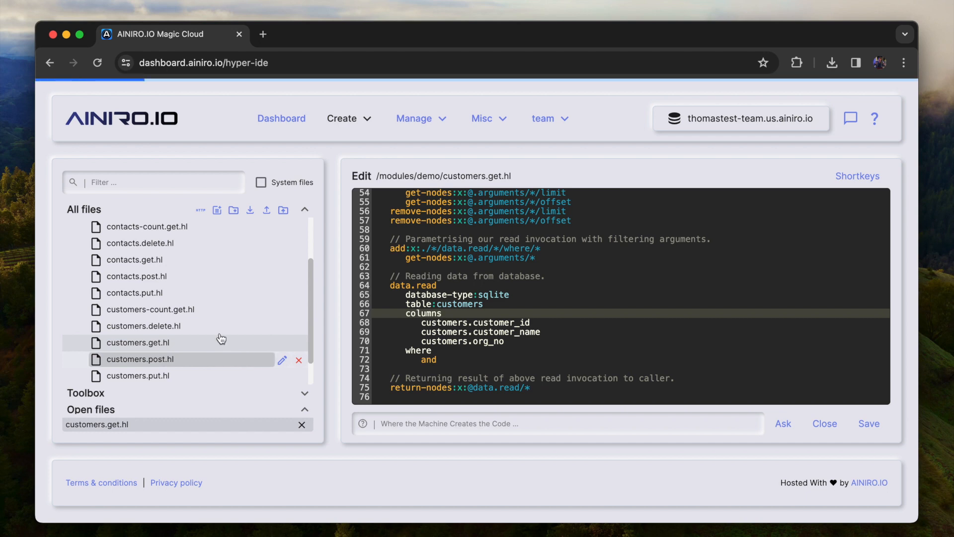
click(582, 304)
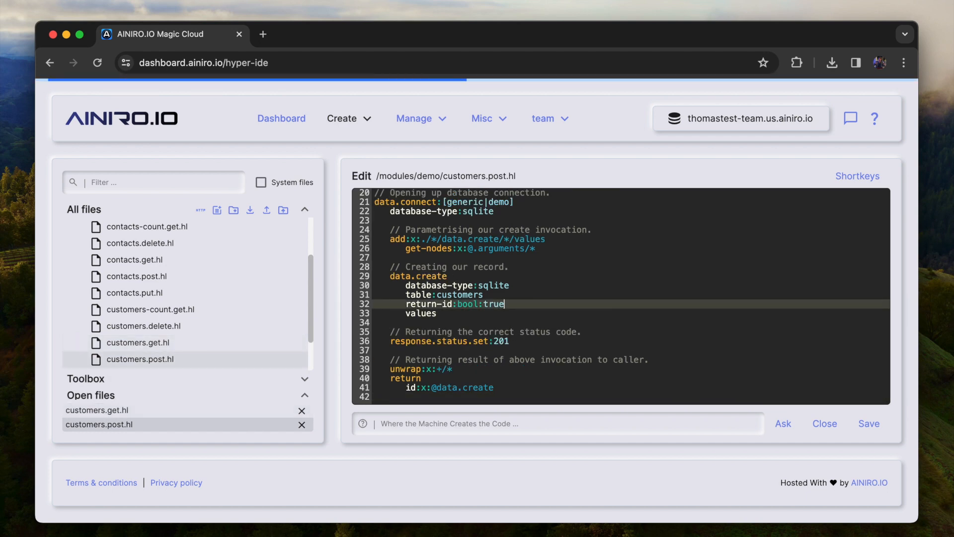
key(F5)
text(H)
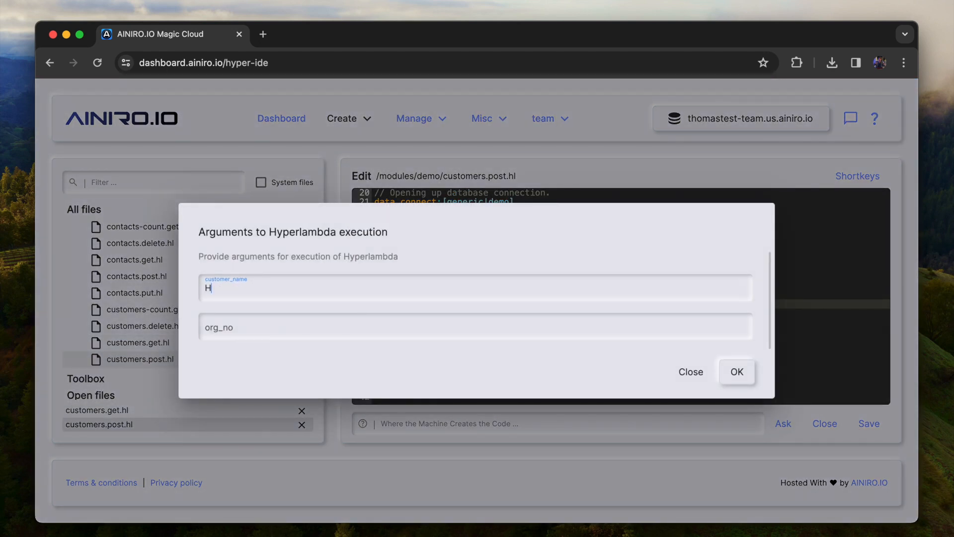
text(owdy Foo Bar Inc.)
key(Tab)
text(wwyl/ge0445.445)
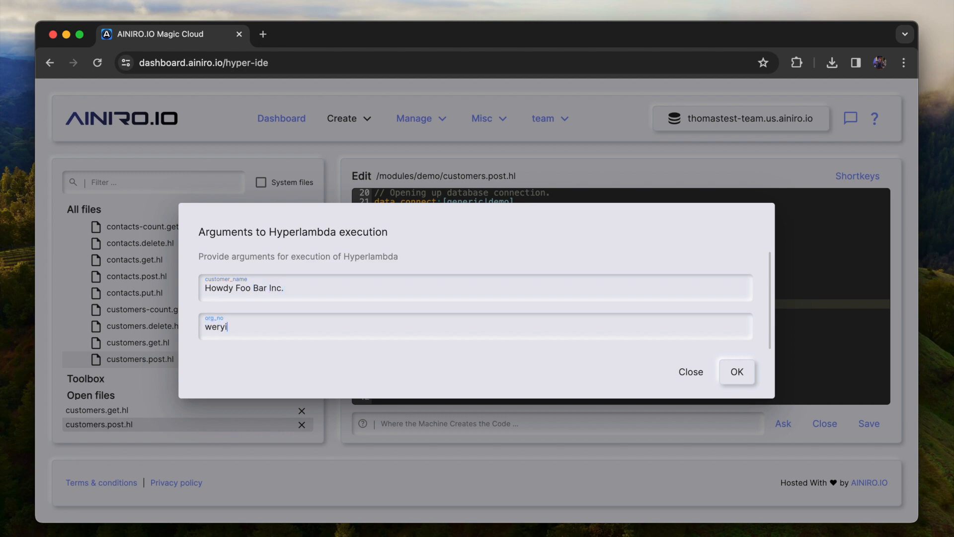
key(Return)
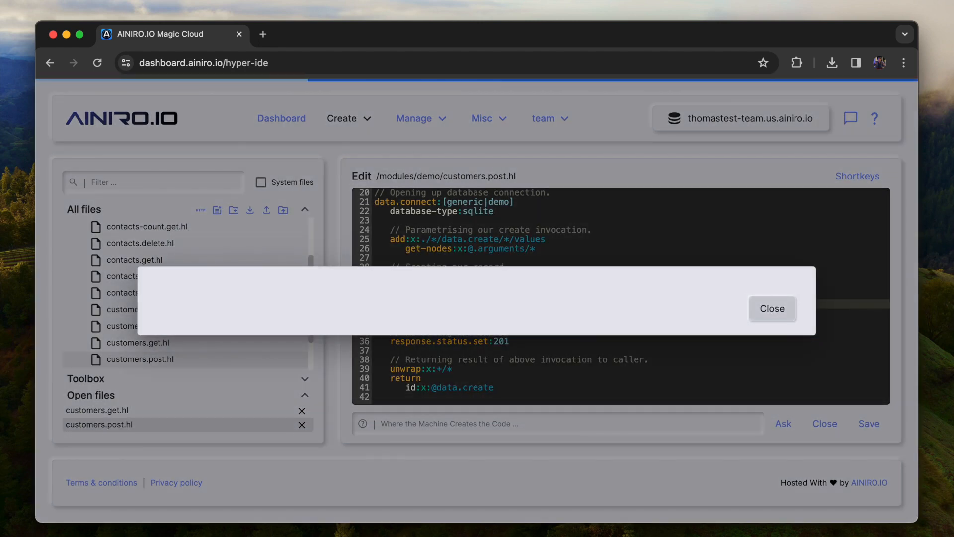
click(778, 351)
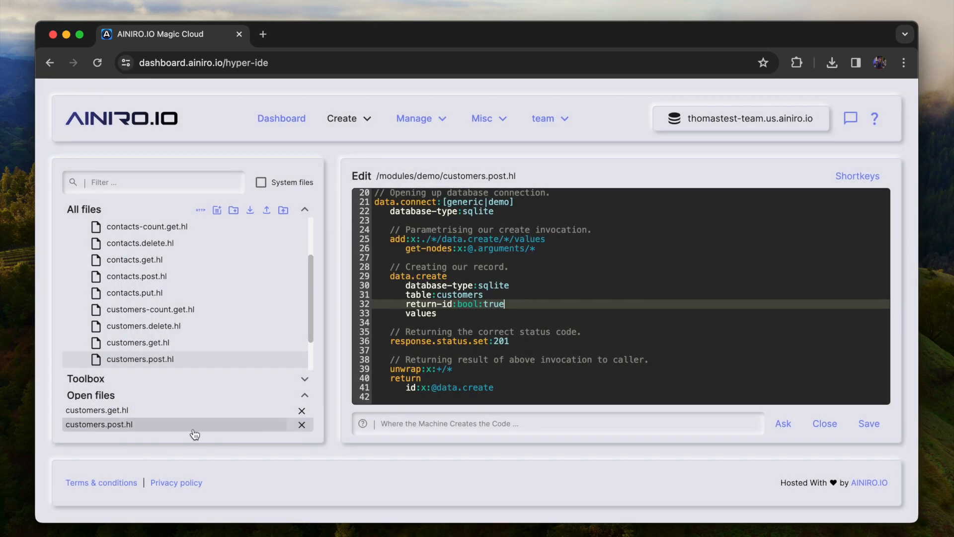
Return to customers.get.hl, execute it again without arguments, review the returned customer records, and close the result.
click(166, 410)
click(546, 333)
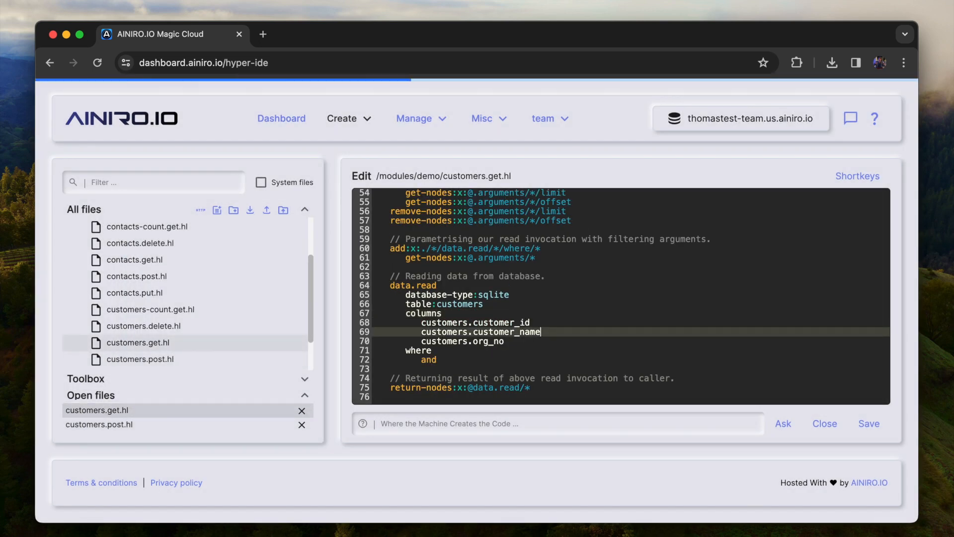
key(F5)
key(Return)
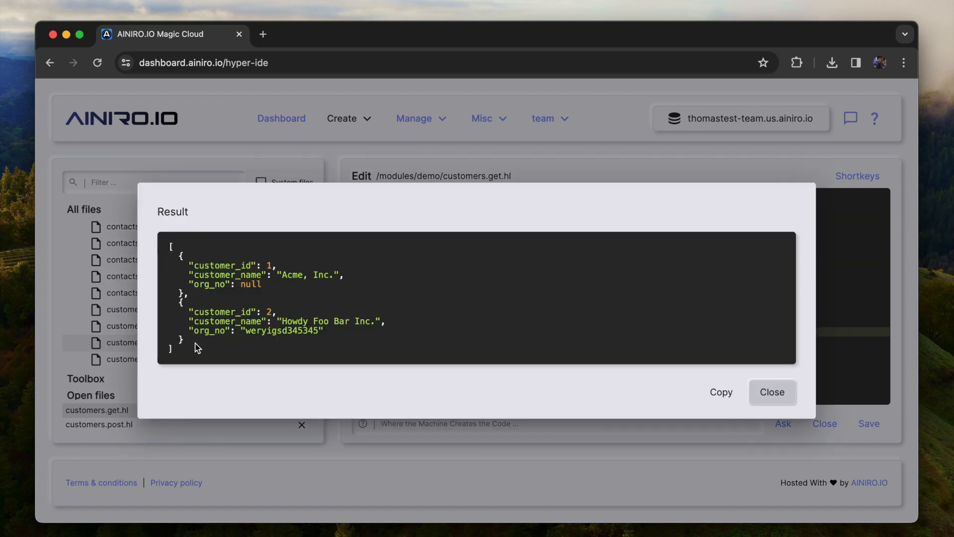
drag(197, 348, 157, 245)
click(393, 296)
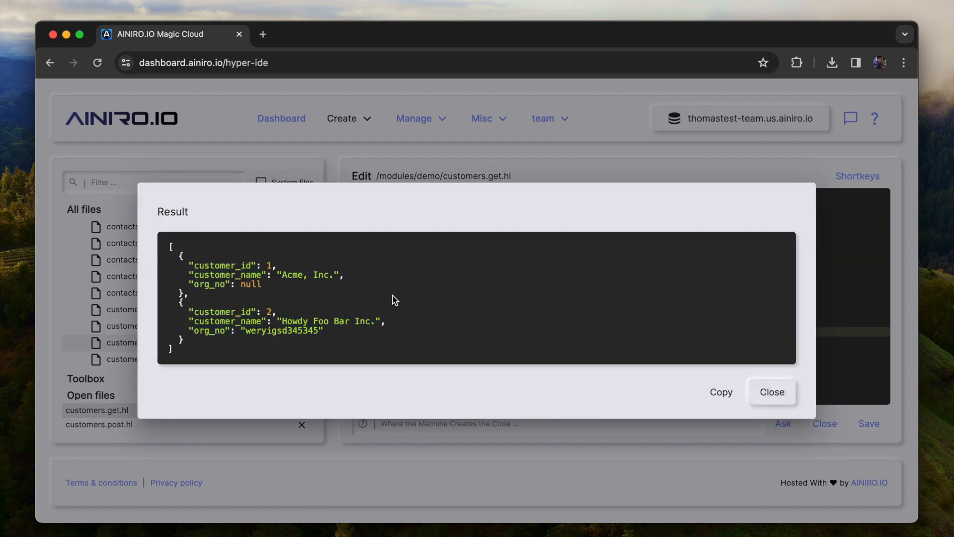
key(Escape)
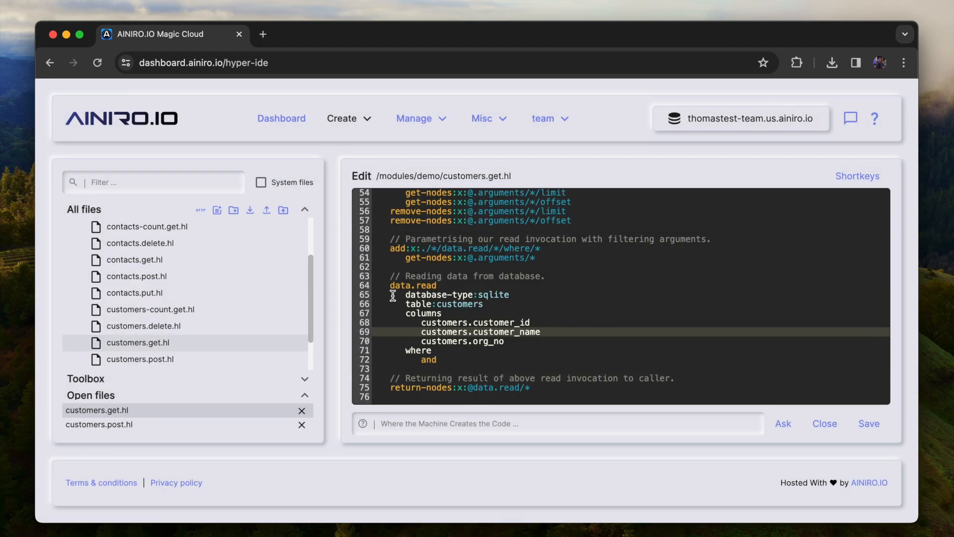
Download the demo module folder from the file tree as a zip file.
scroll(188, 298, up, 3)
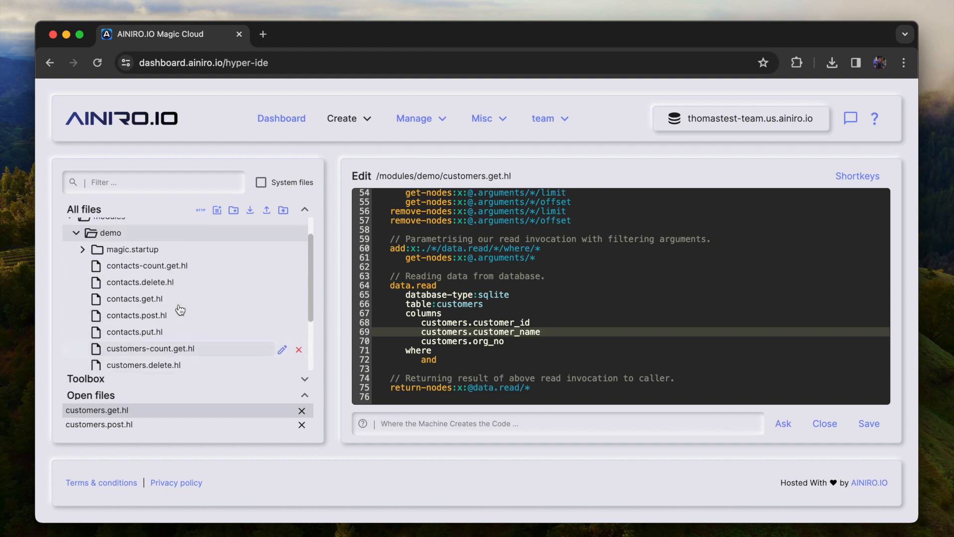
click(86, 255)
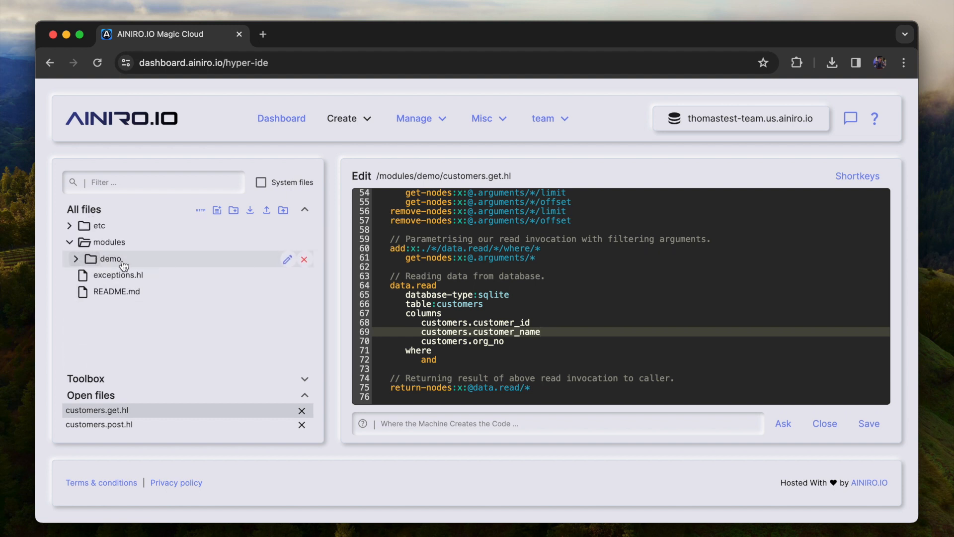
click(171, 258)
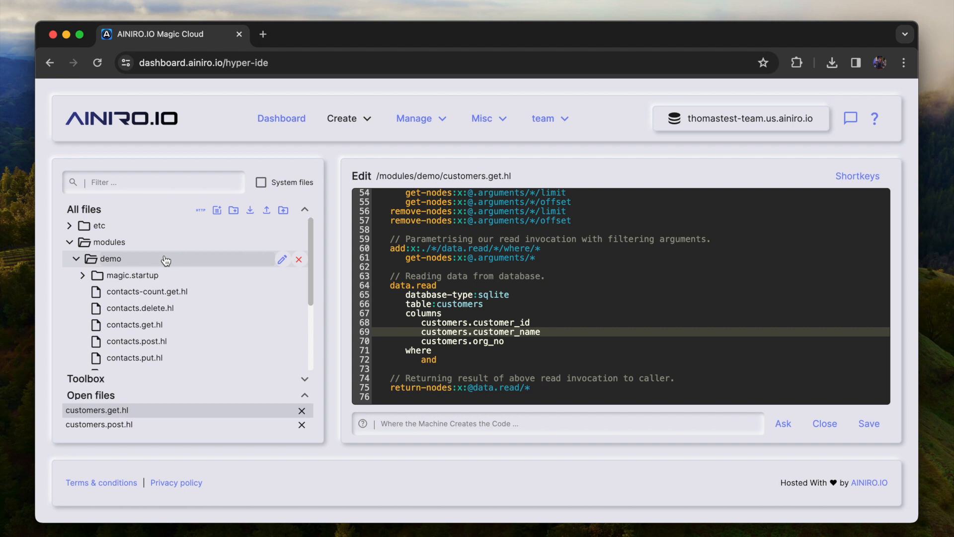
click(251, 210)
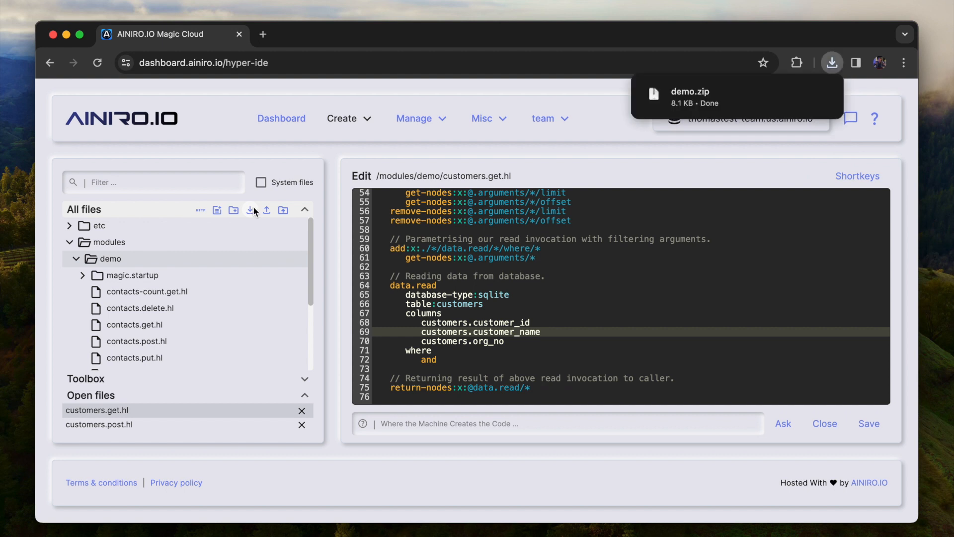
Delete the entire demo folder from modules and confirm the deletion.
mouse_move(276, 264)
click(299, 259)
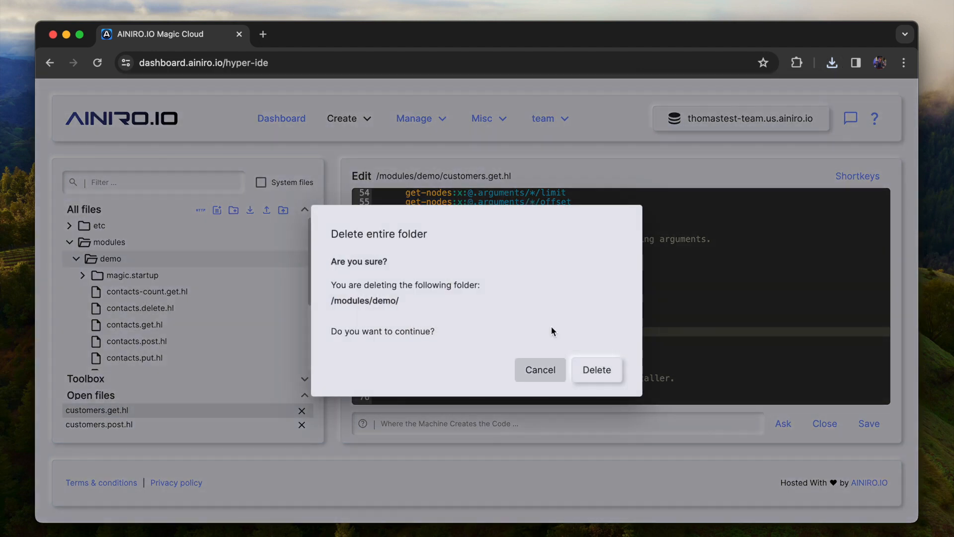
click(596, 370)
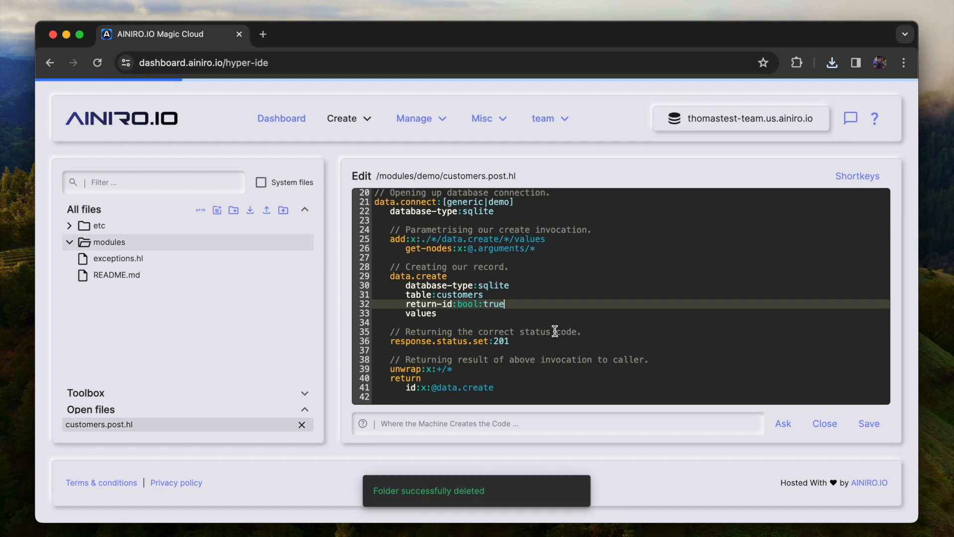
Delete the internal SQLite database demo from the database management page, confirming with its name "demo".
click(414, 119)
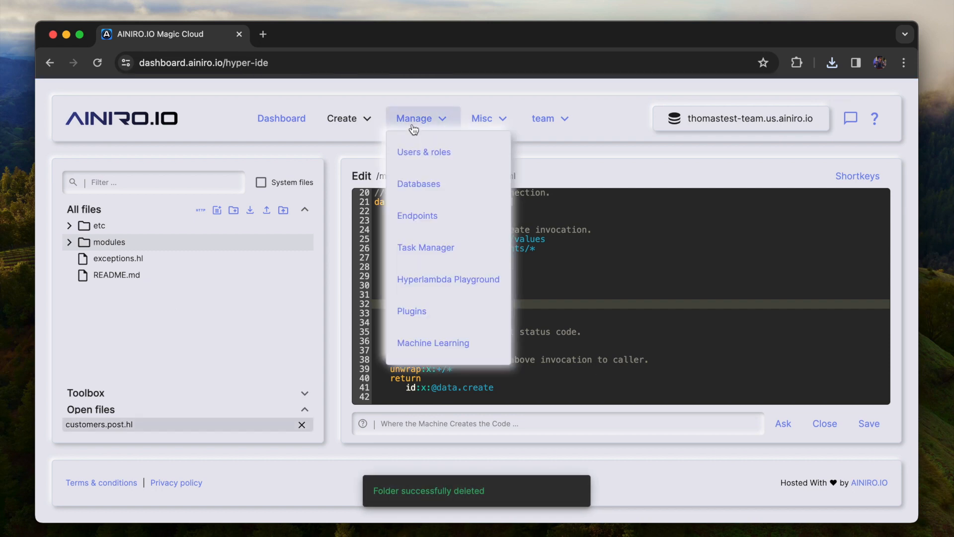
click(416, 184)
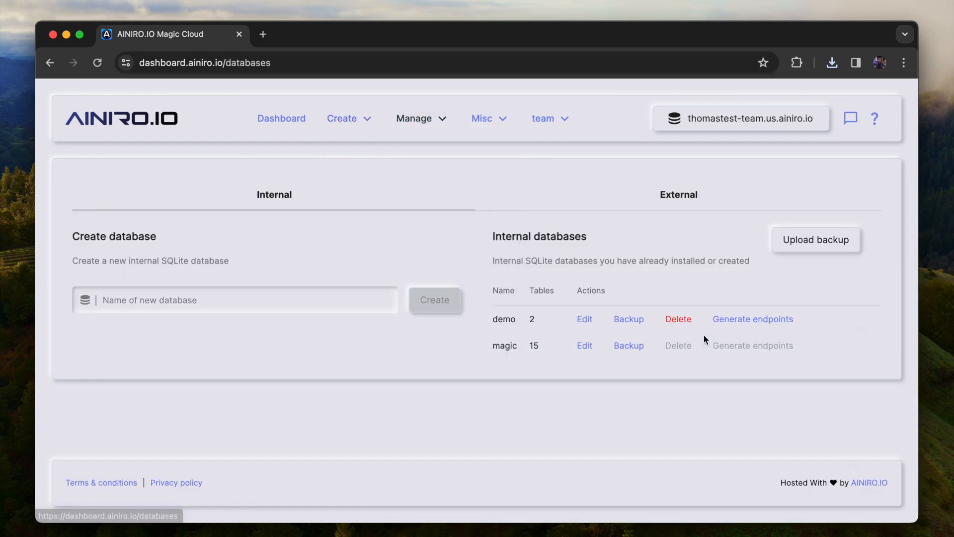
click(678, 320)
text(demo)
key(Return)
Look at the file tree in Hyper IDE and the available databases in SQL Studio.
click(347, 121)
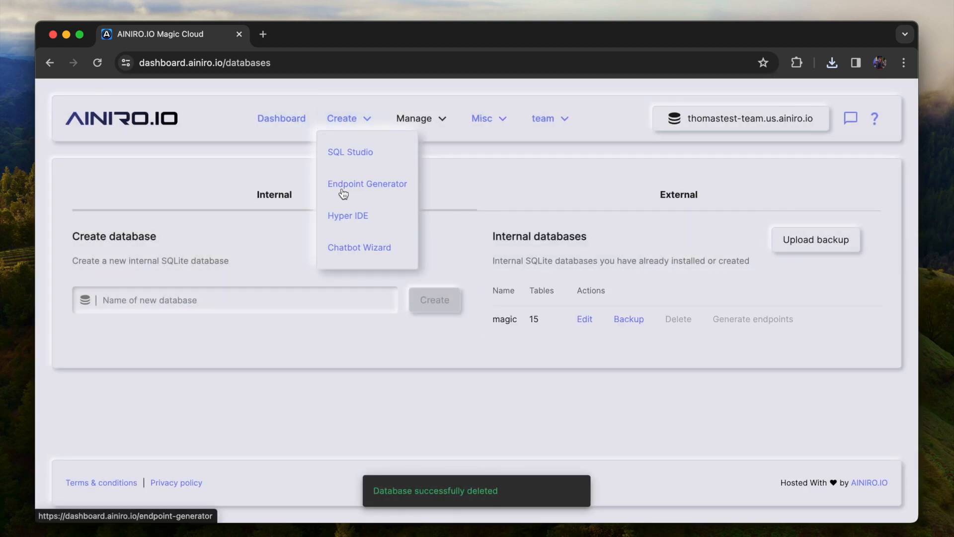
click(343, 219)
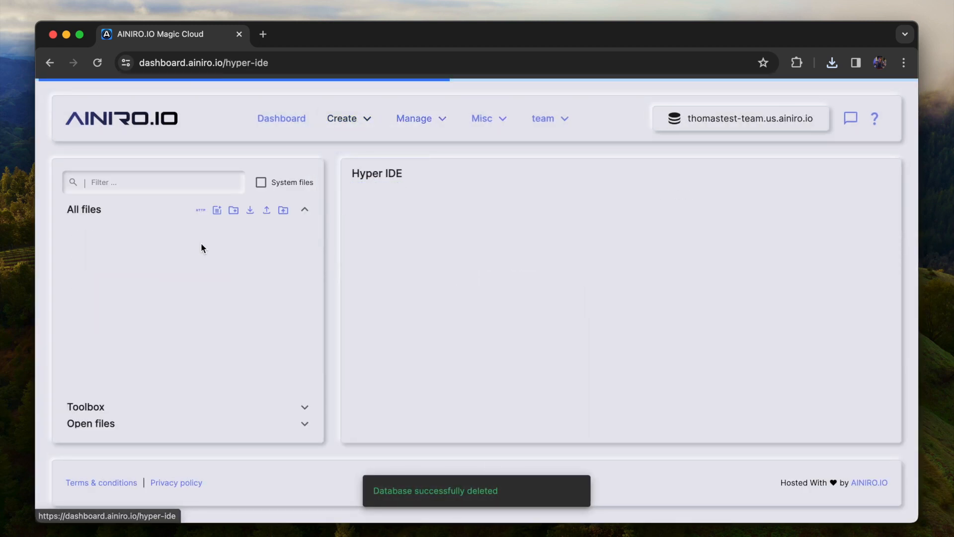
click(347, 118)
click(353, 150)
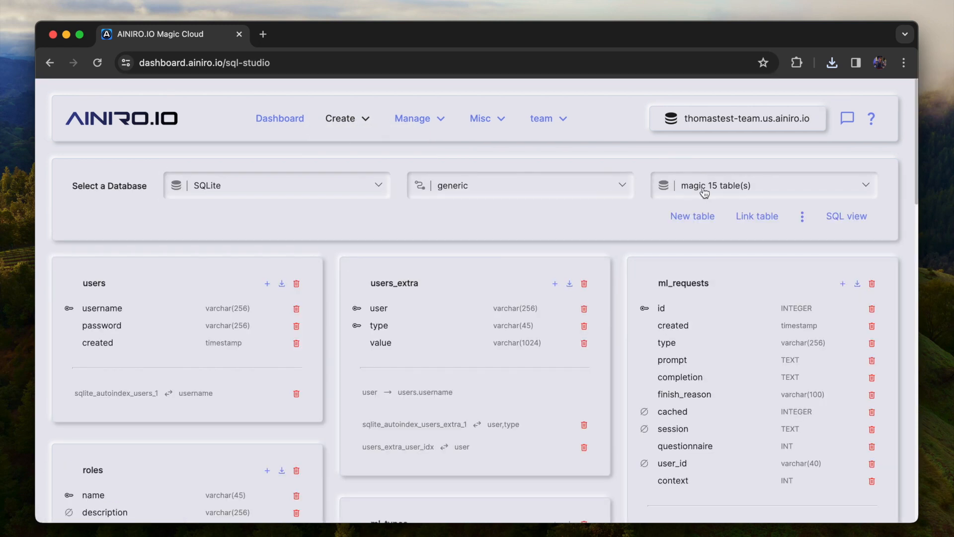
Return to Hyper IDE and install the demo module by uploading its zip file from the Downloads folder.
click(335, 119)
click(343, 214)
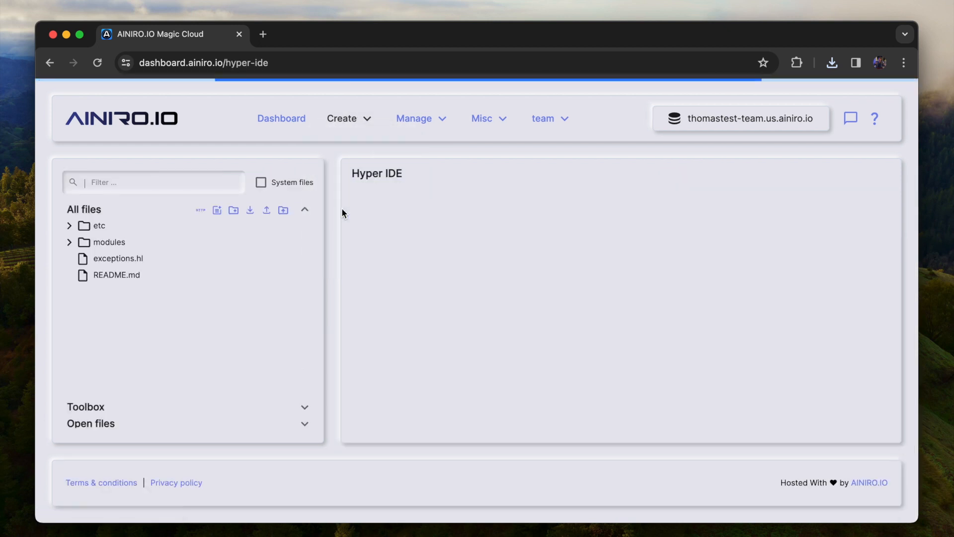
click(285, 214)
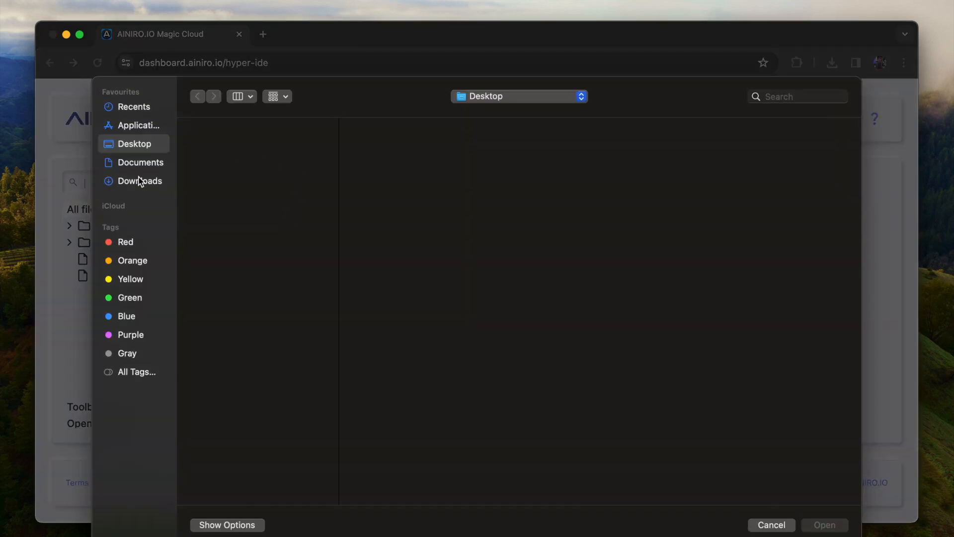
click(142, 179)
double_click(222, 129)
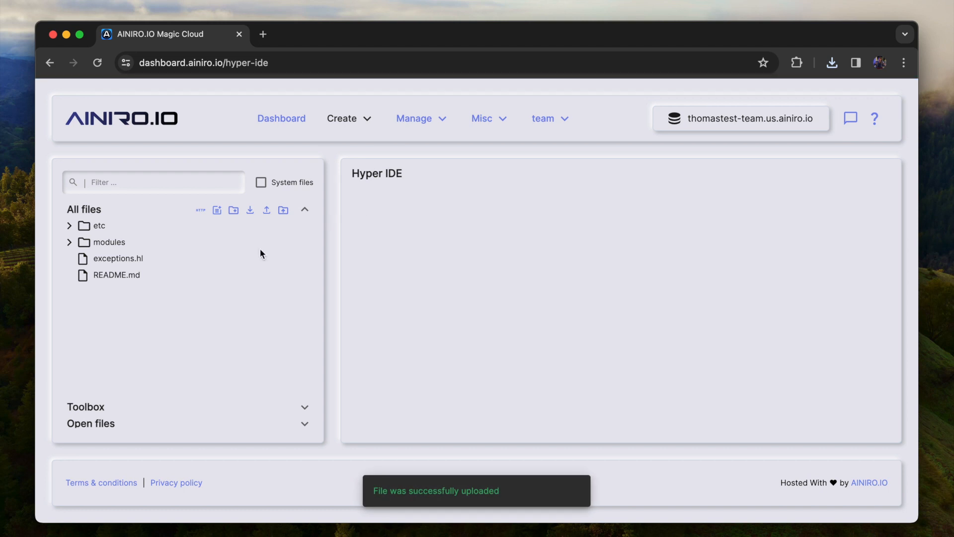
Expand modules, demo, magic.startup, db-migrations and sqlite in the file tree to examine the restored module files.
click(156, 243)
click(153, 258)
click(154, 275)
scroll(158, 281, down, 2)
click(162, 249)
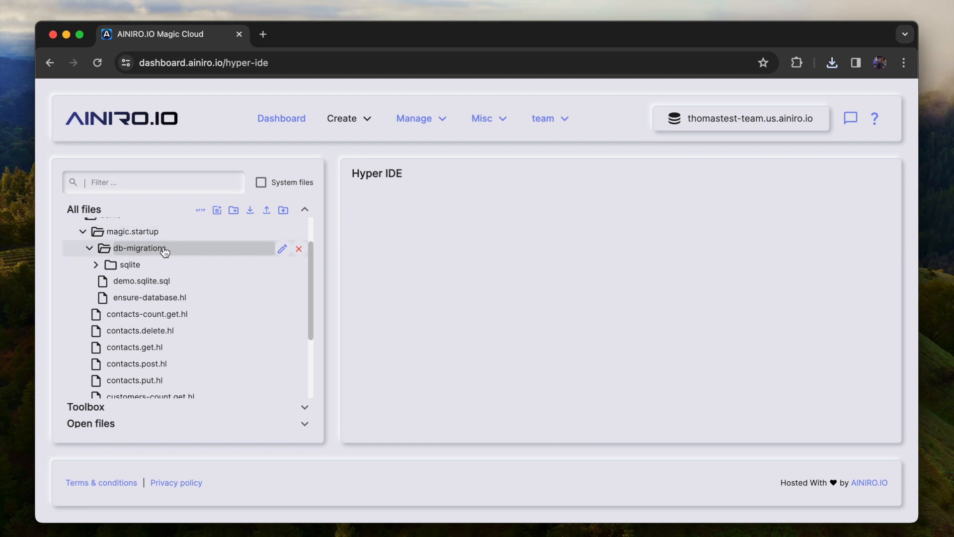
click(161, 269)
scroll(159, 266, down, 3)
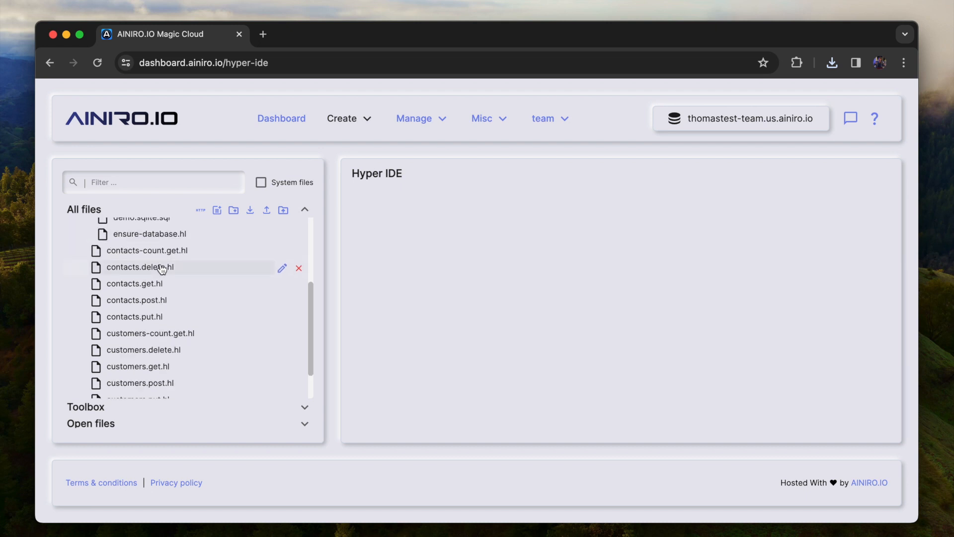
Clear the server cache in SQL Studio and select the demo database.
click(347, 121)
click(350, 154)
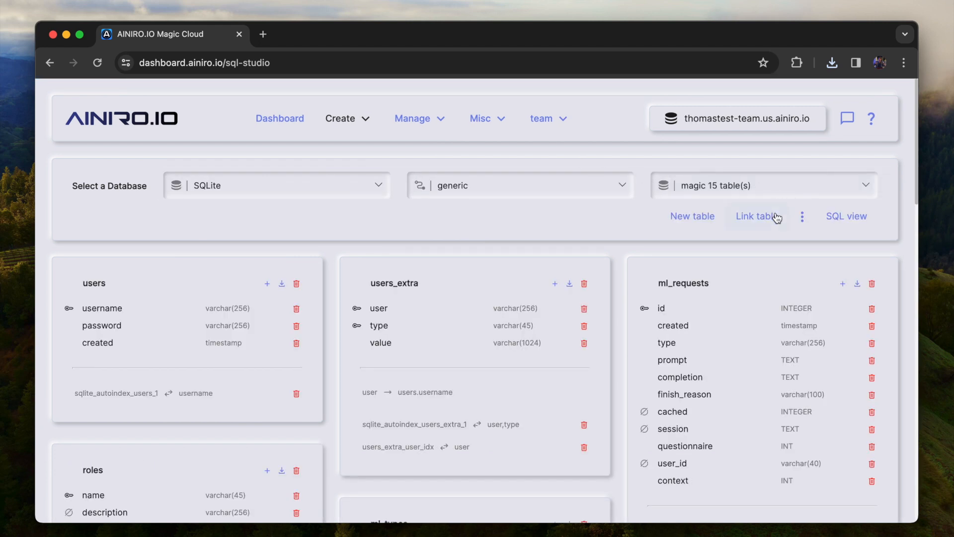
click(803, 216)
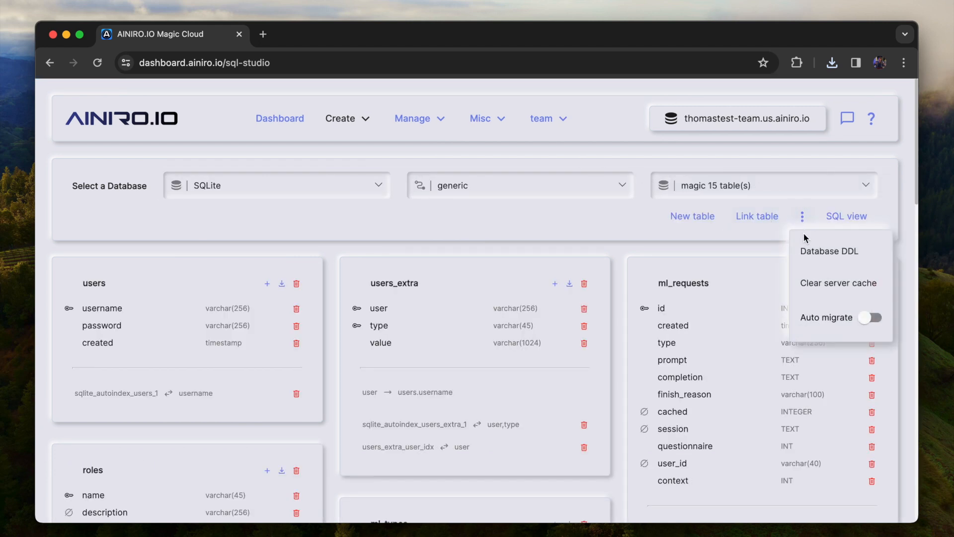
click(838, 283)
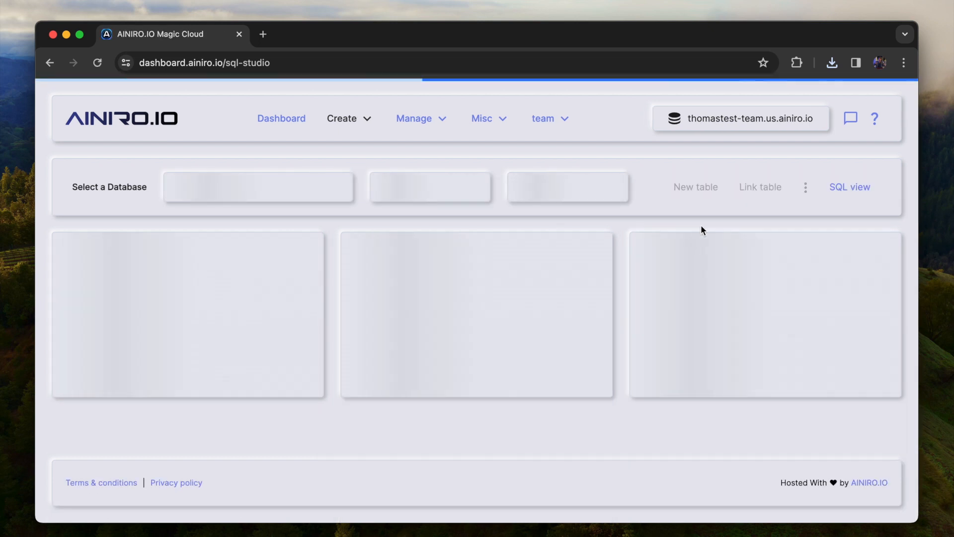
click(798, 191)
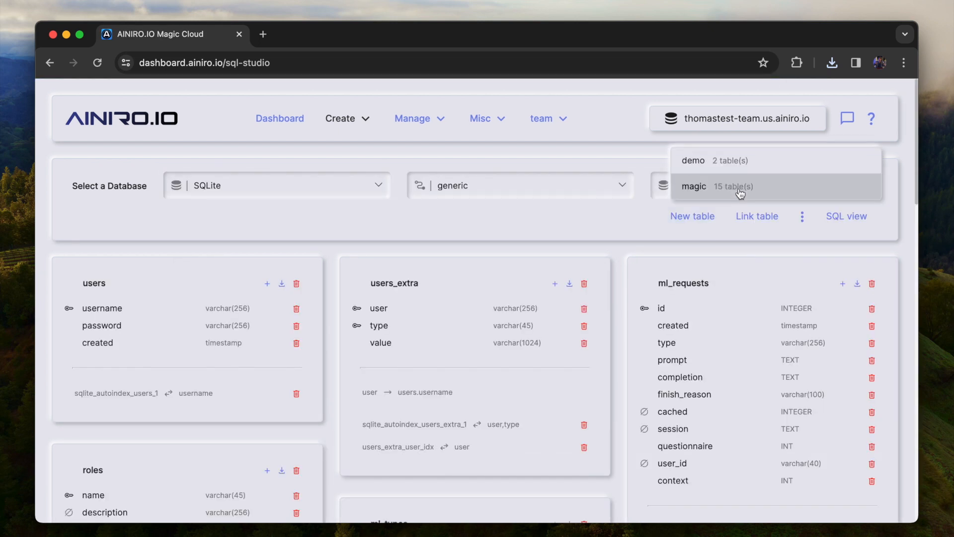
click(734, 161)
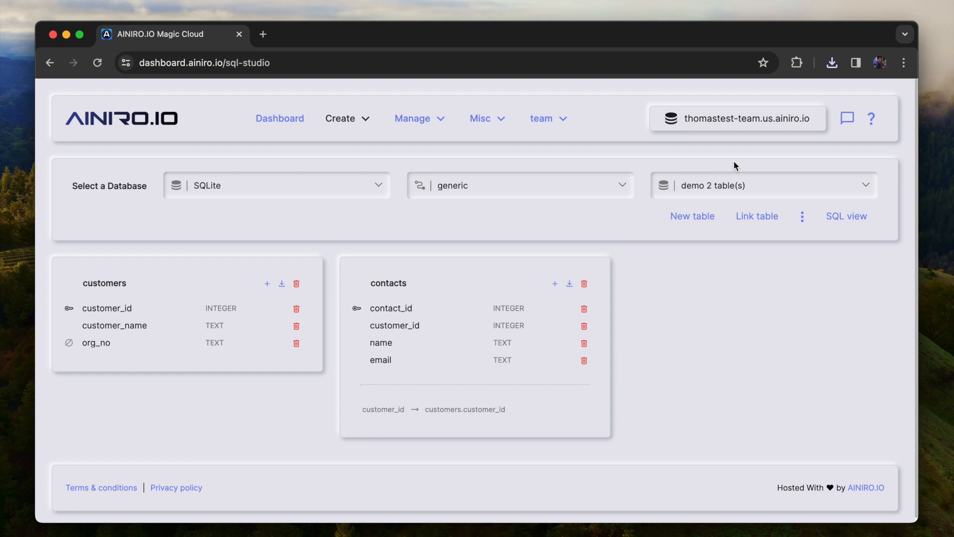
Switch to the SQL view and execute "select * from customers" on the demo database.
click(843, 217)
text(select)
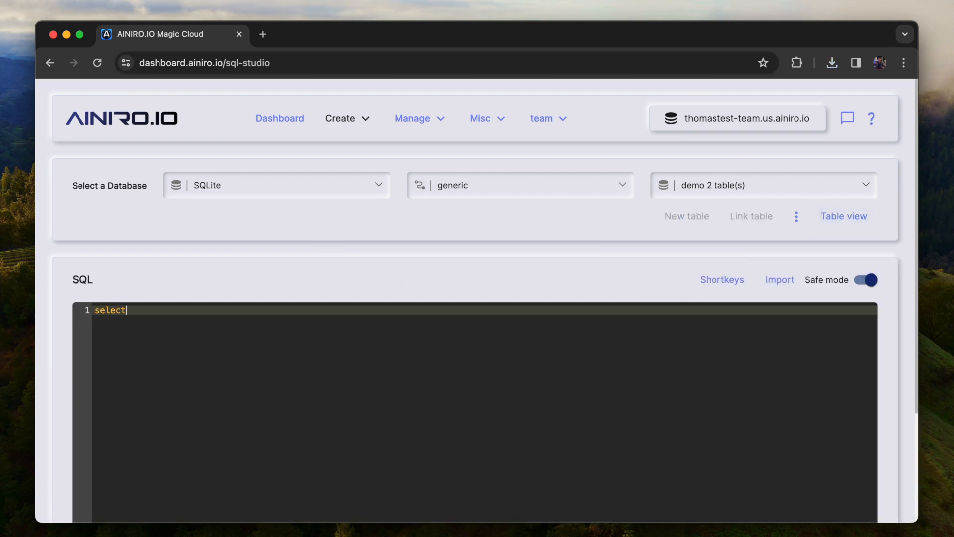
text( * from cust)
key(ctrl+space)
key(Return)
key(F5)
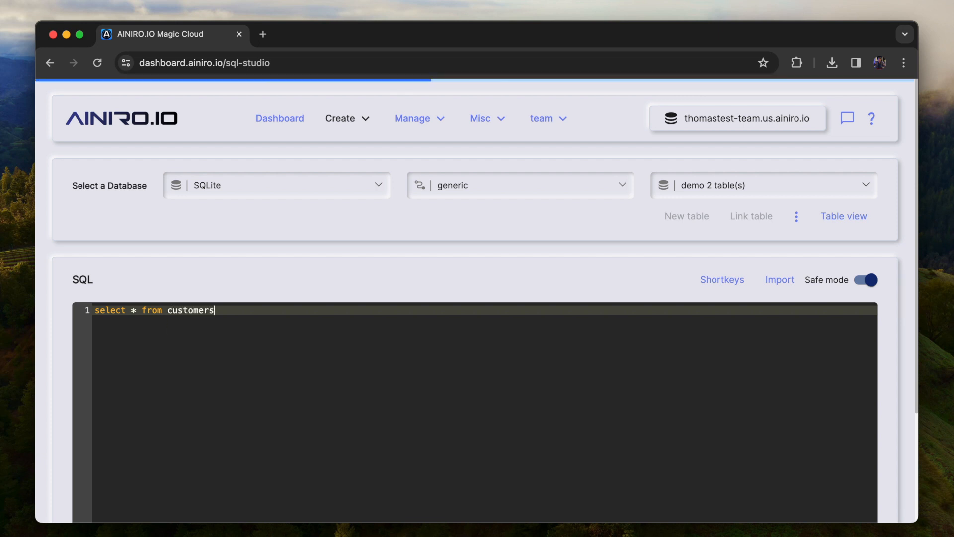
Ask the AI code generator to create an SQLite DDL for a CRM system.
scroll(671, 329, down, 3)
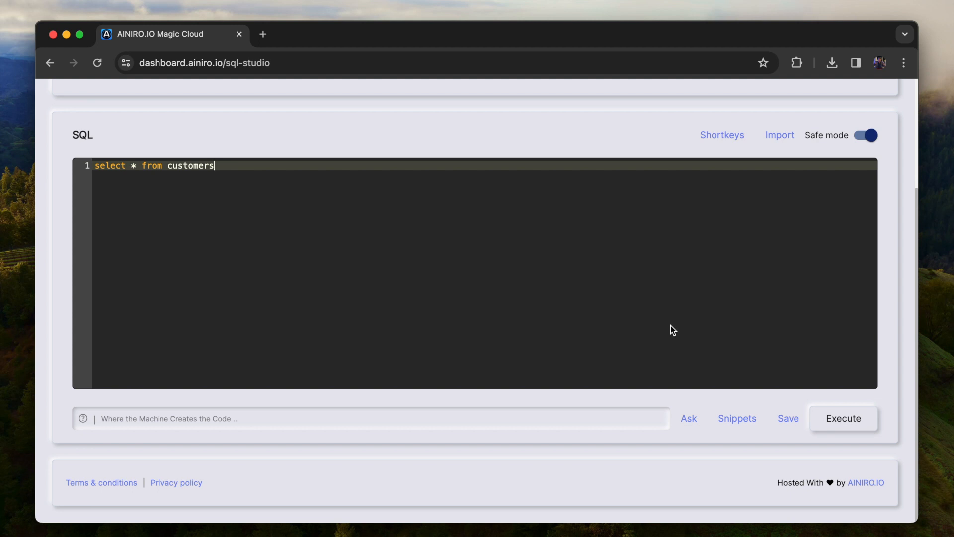
scroll(670, 328, up, 3)
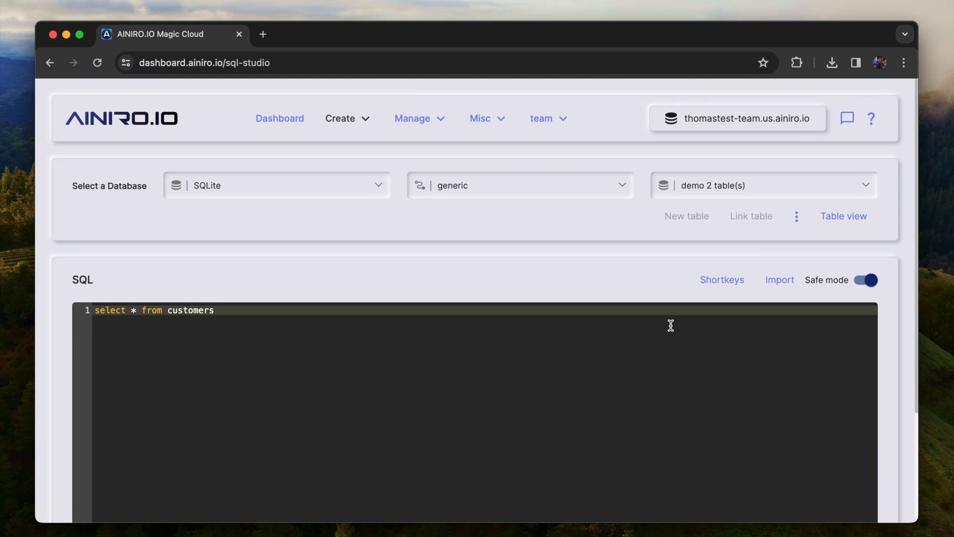
scroll(671, 326, down, 3)
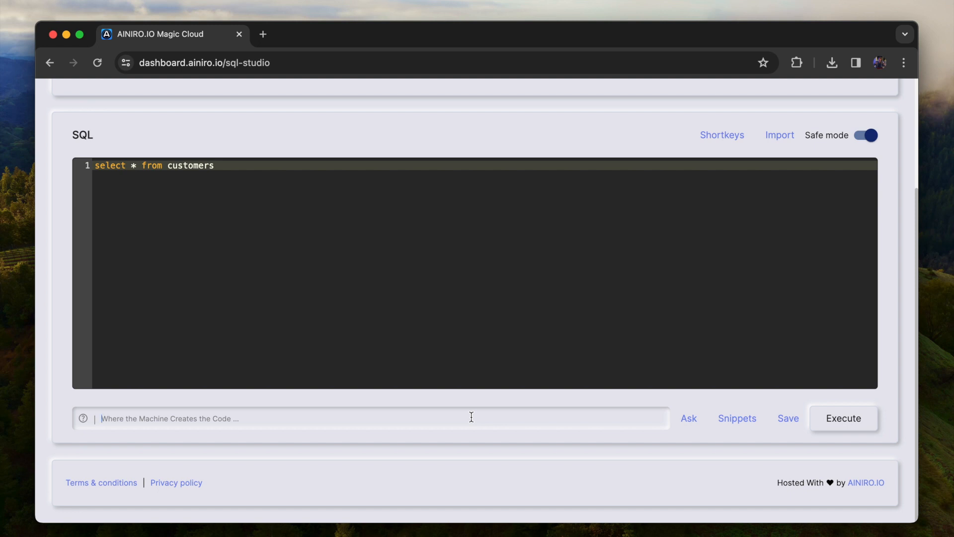
text(create an SQLite DDL for me)
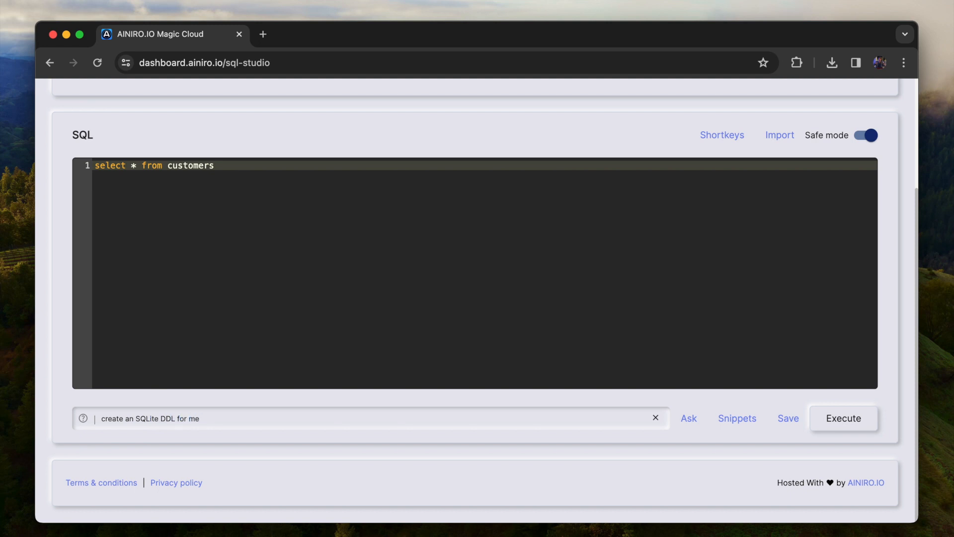
key(alt+shift+Left)
key(Return)
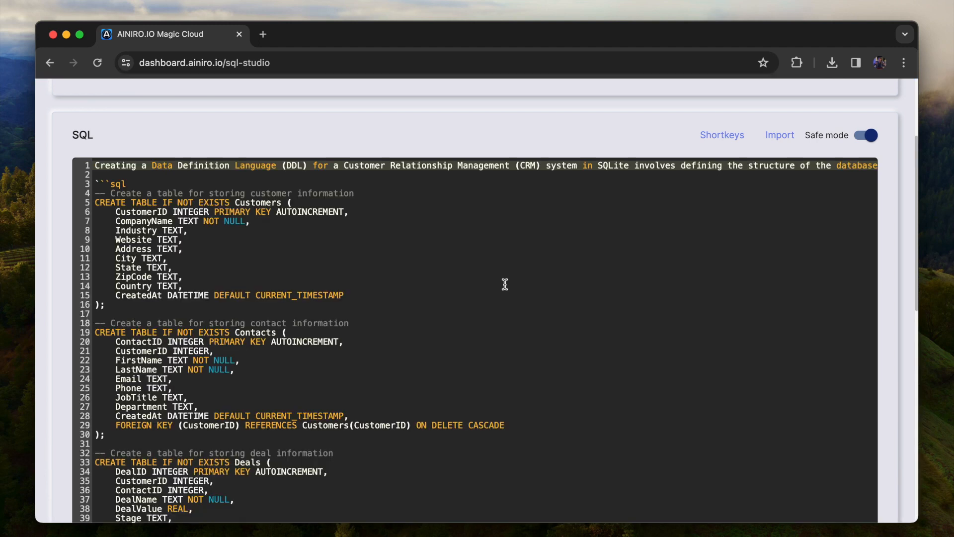
Delete the introductory text and the opening ```sql line above the first table comment in the generated script.
click(505, 285)
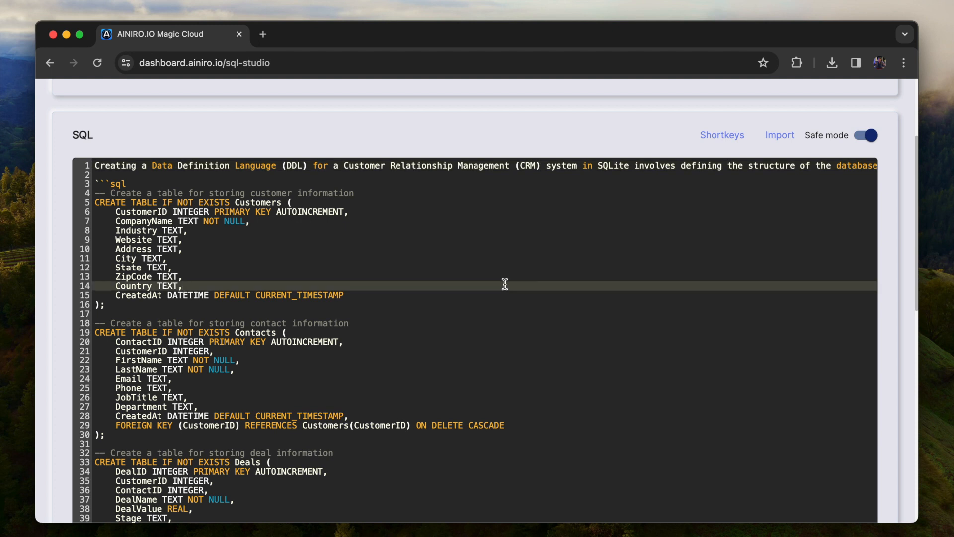
key(super+Up)
key(shift+Down)
key(shift+Down)
key(shift+Down)
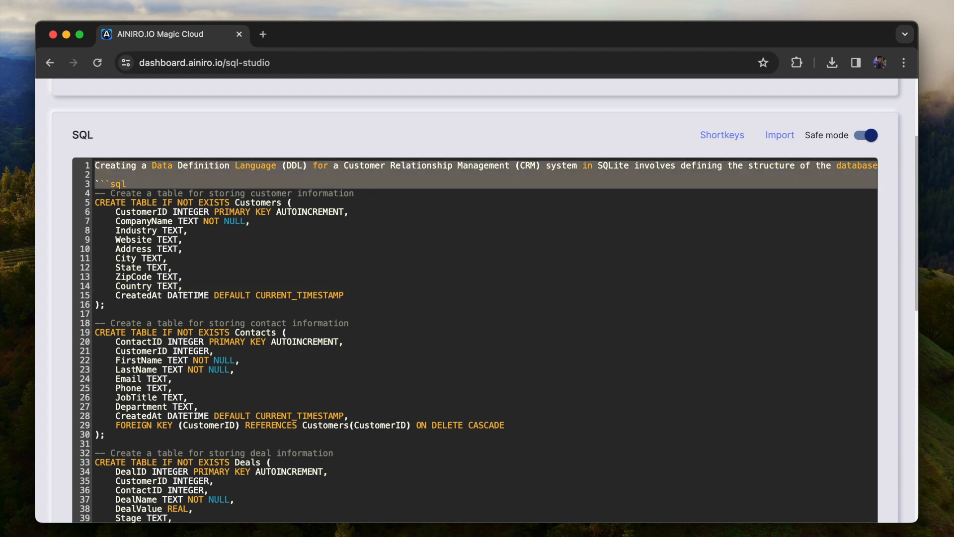
key(BackSpace)
Delete the closing ``` line and the explanatory note after the last commented index example.
key(super+Down)
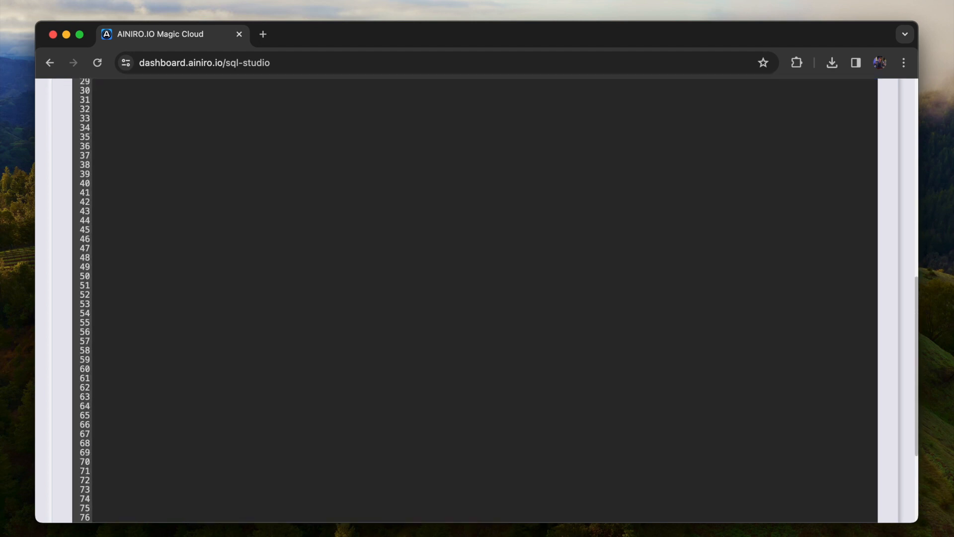
key(super+shift+Left)
key(shift+Up)
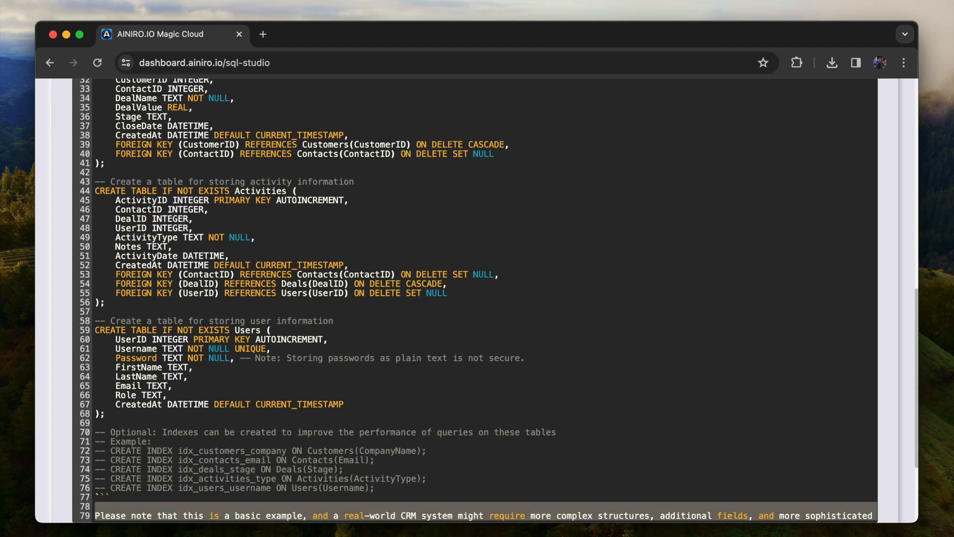
key(shift+Up)
key(BackSpace)
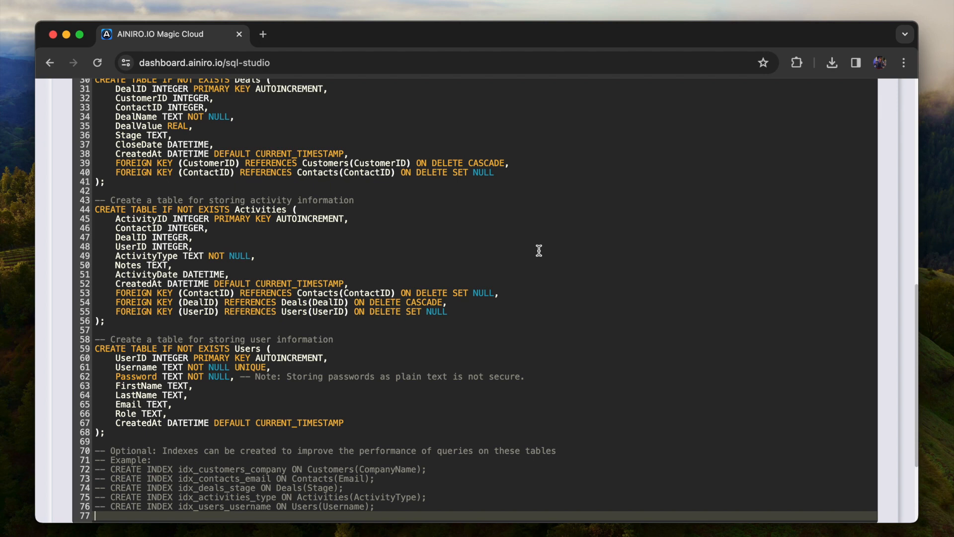
Select the entire cleaned-up CRM script in the SQL editor.
scroll(538, 250, up, 10)
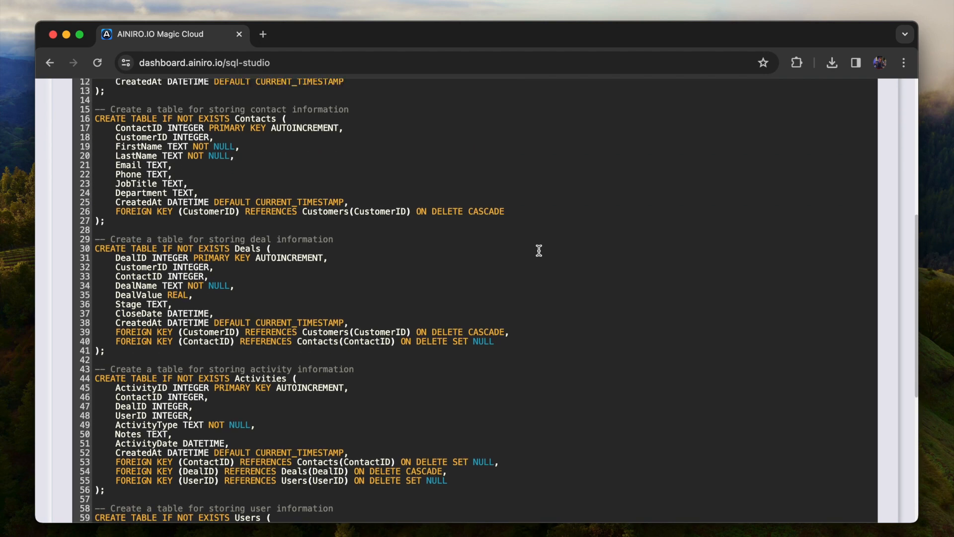
scroll(539, 251, up, 5)
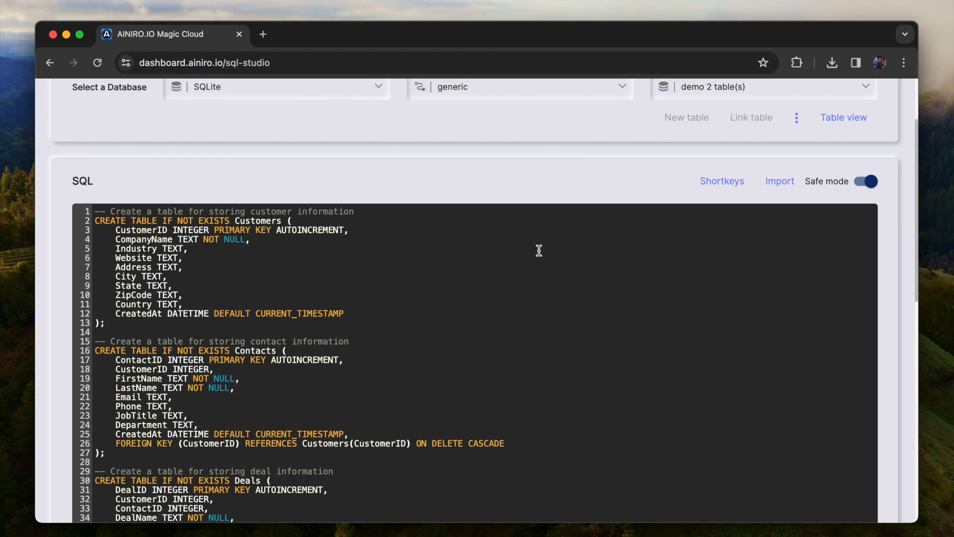
scroll(539, 250, up, 3)
click(490, 358)
key(super+a)
Switch to the table view and delete the contacts table, confirming with its name "contacts".
click(826, 216)
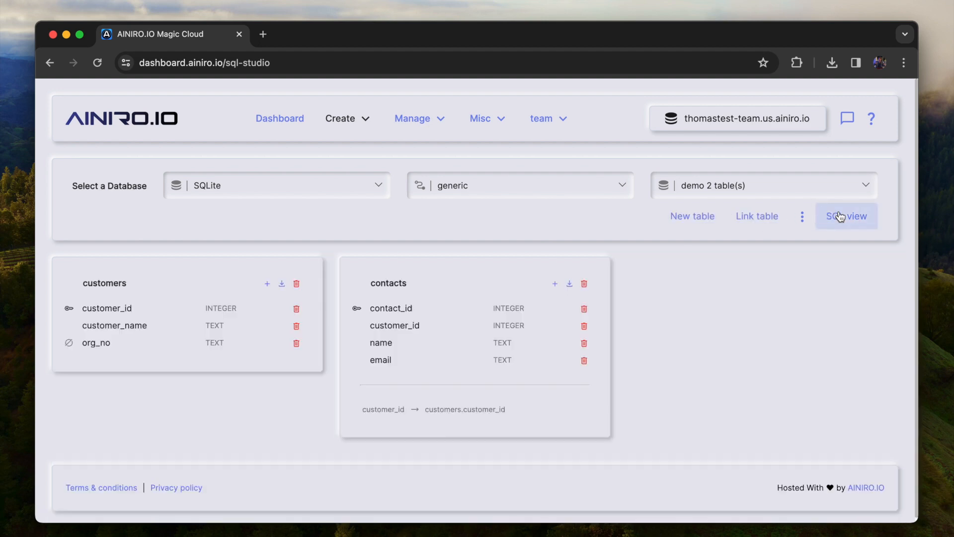
click(583, 286)
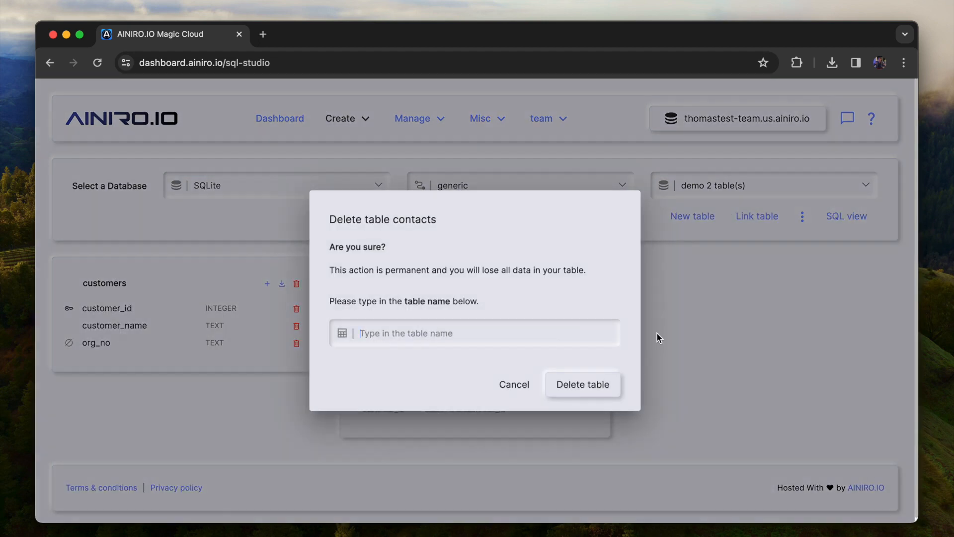
text(contacts)
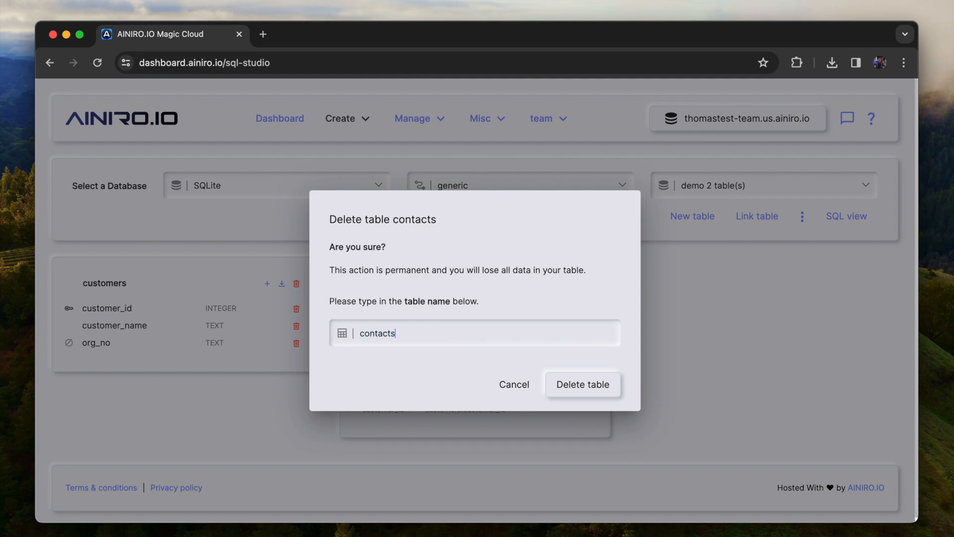
key(Return)
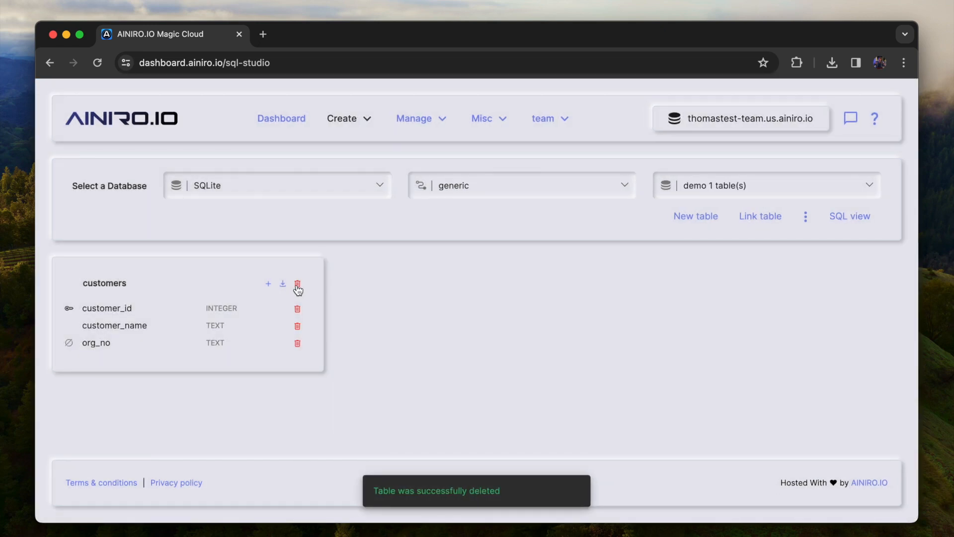
Delete the customers table from the demo database, confirming with its name "customers".
click(297, 284)
text(customers)
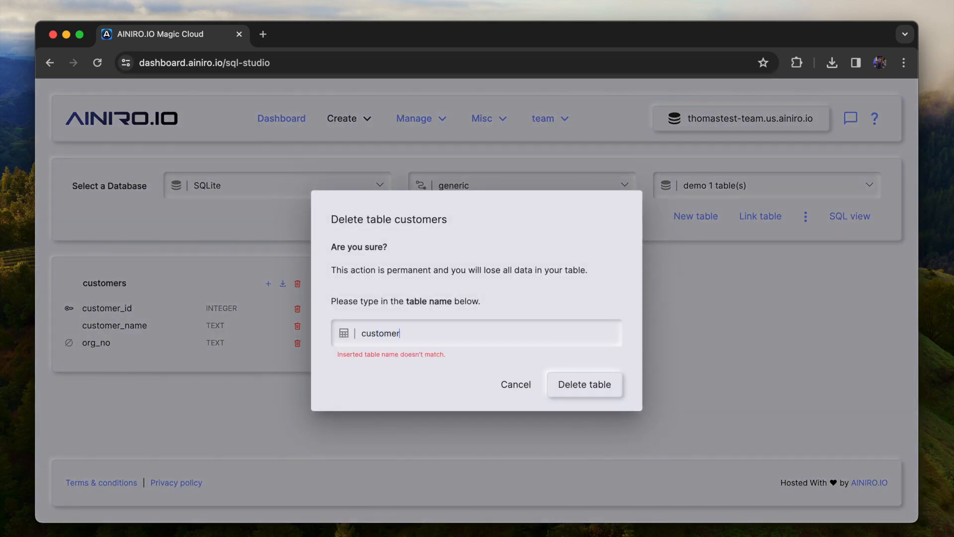
key(Return)
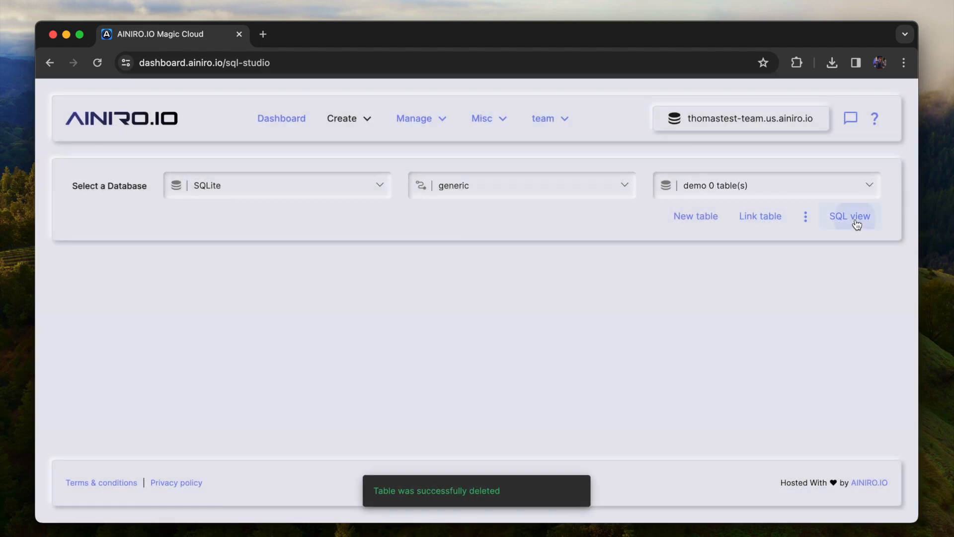
Paste the copied CRM script into the SQL editor for the demo database and execute it.
click(853, 219)
key(super+v)
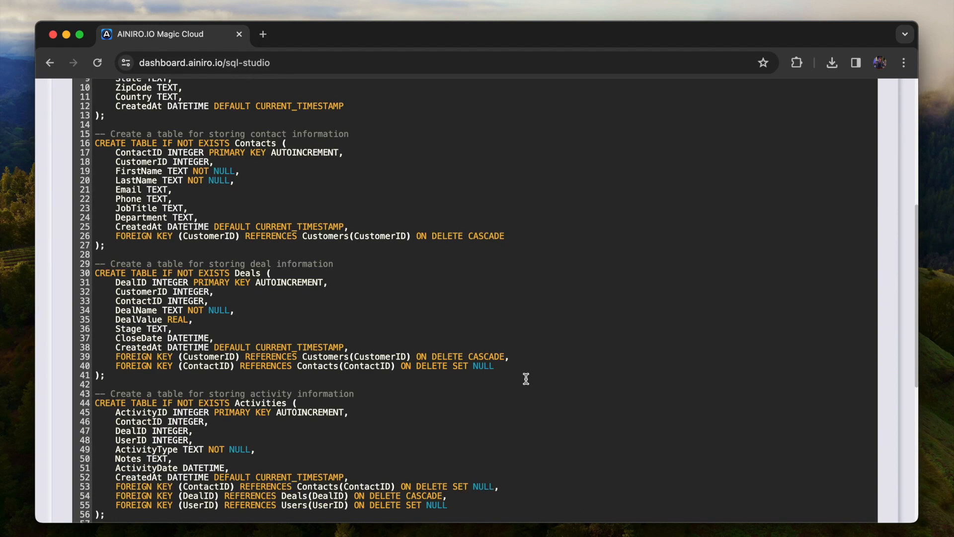
click(843, 418)
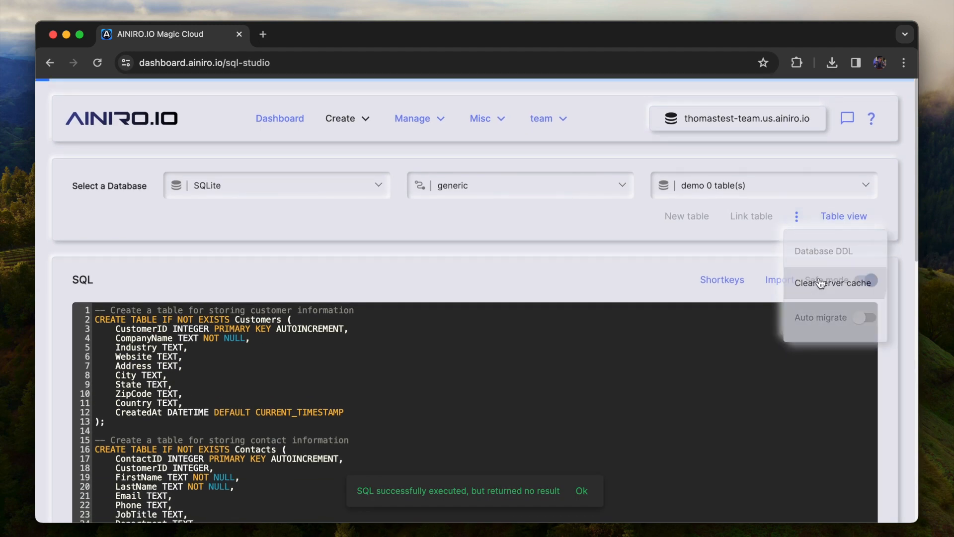
Clear the server cache and display the demo database's tables in the table view, down to Contacts and Users.
click(816, 281)
click(845, 219)
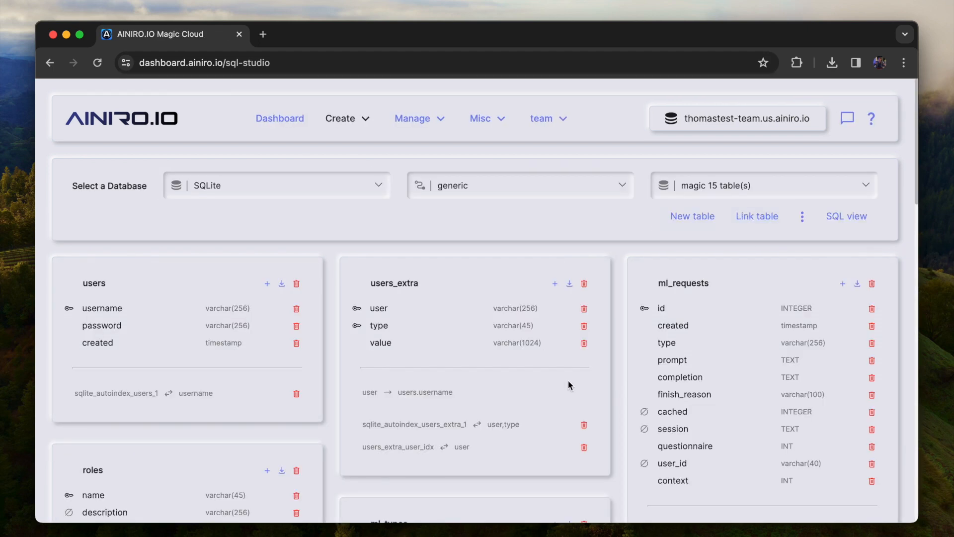
click(721, 189)
click(730, 164)
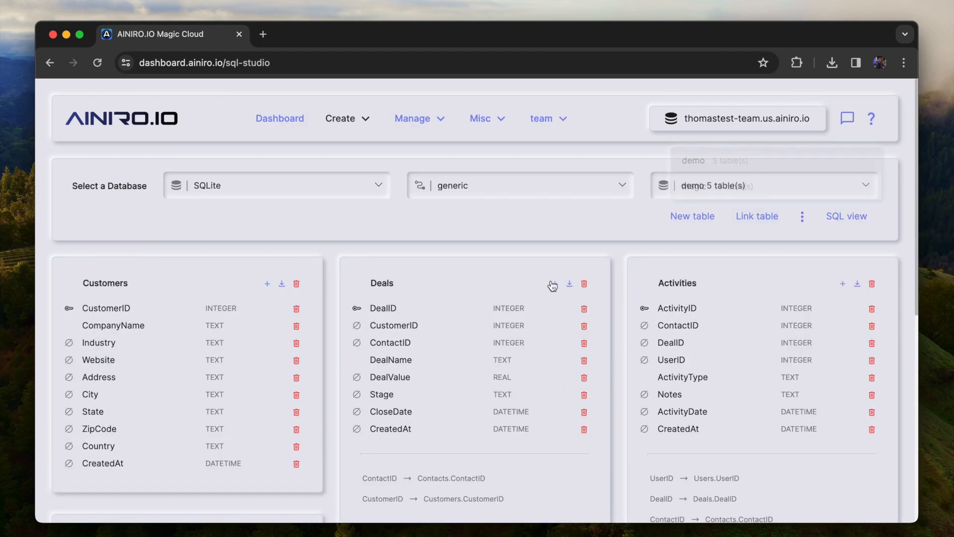
scroll(552, 286, down, 1)
scroll(553, 285, down, 6)
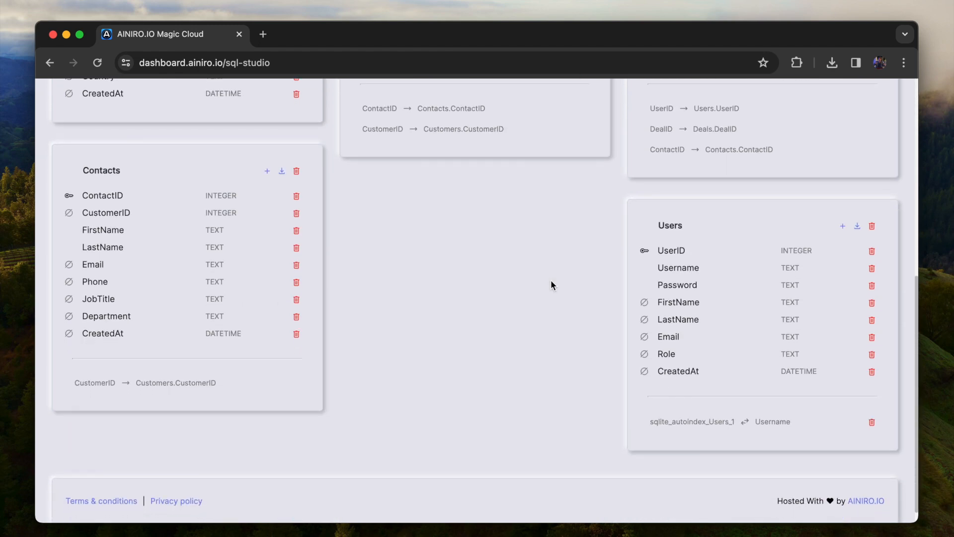